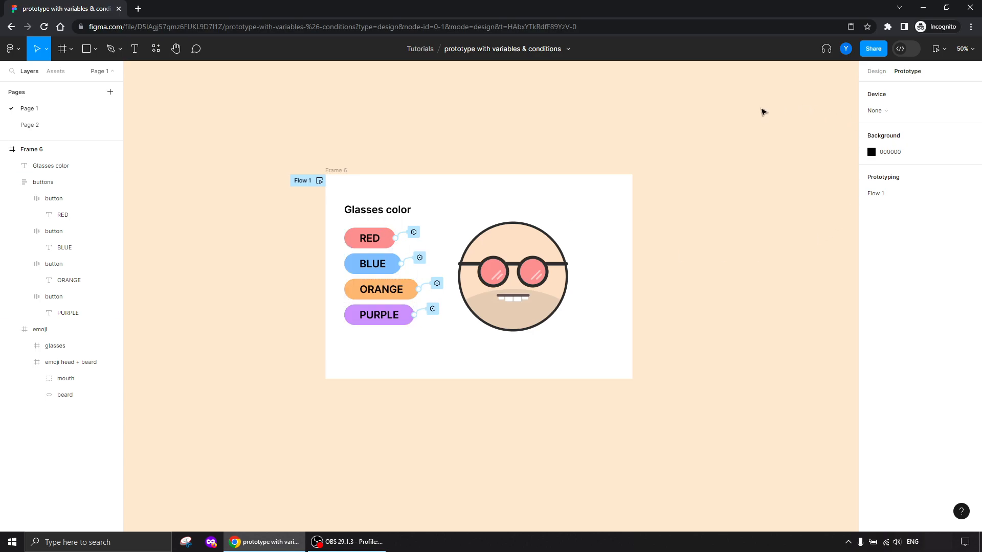
Open the Glasses color prototype in an inline preview and as a full presentation, and return to the design file
left_click(936, 49)
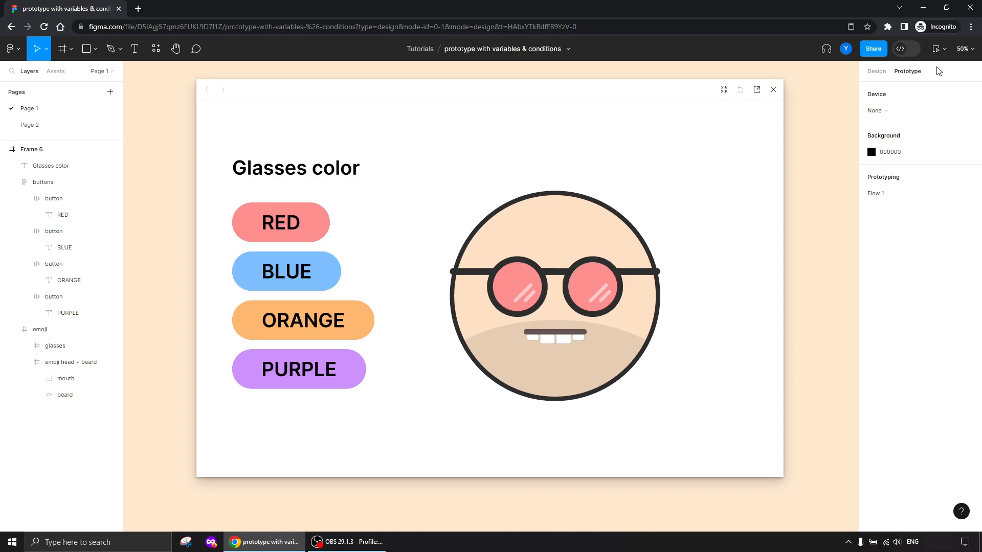
left_click(945, 49)
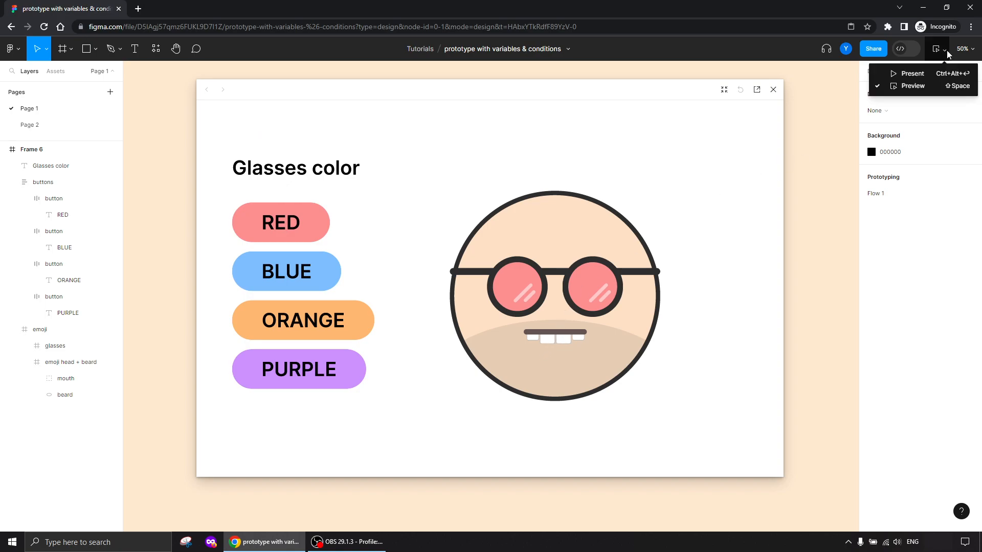
left_click(903, 75)
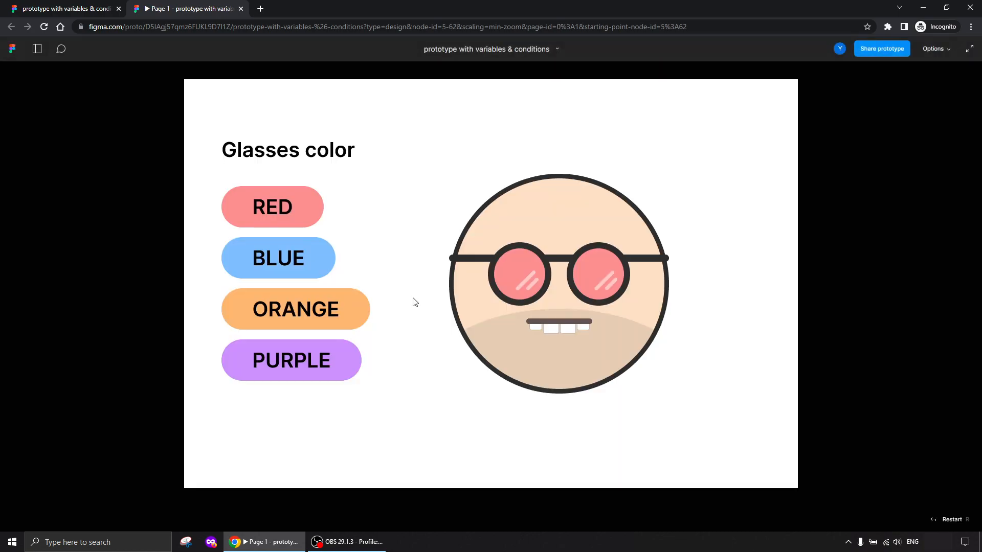
left_click(91, 11)
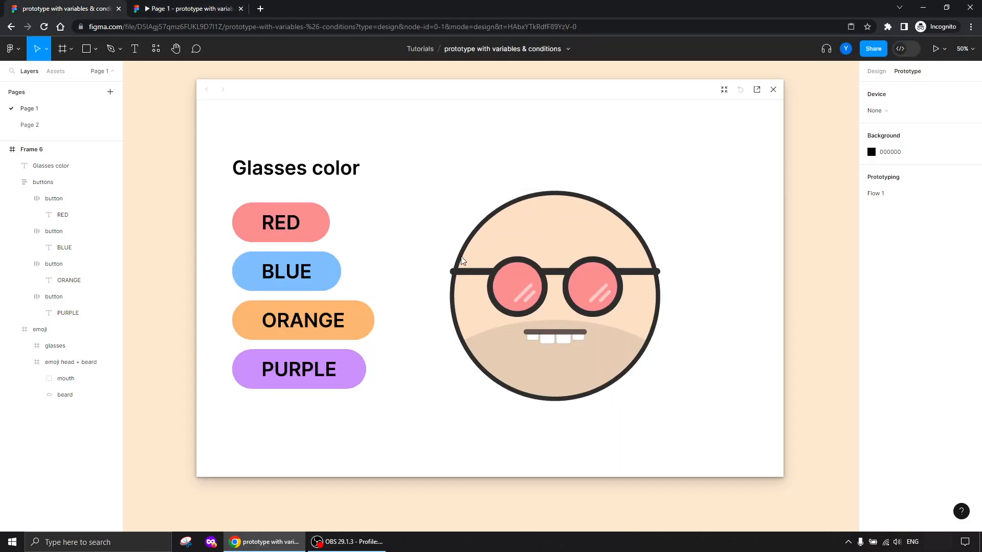
Enlarge the inline preview, test the BLUE, ORANGE, PURPLE and RED buttons on the emoji's glasses, and close the preview
left_click_drag(783, 473, 809, 474)
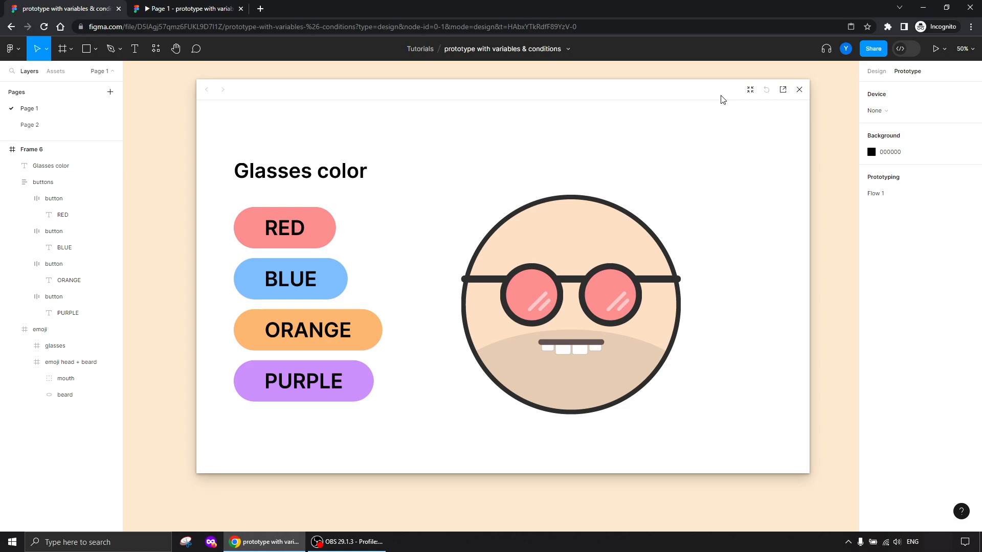
left_click_drag(605, 97, 593, 95)
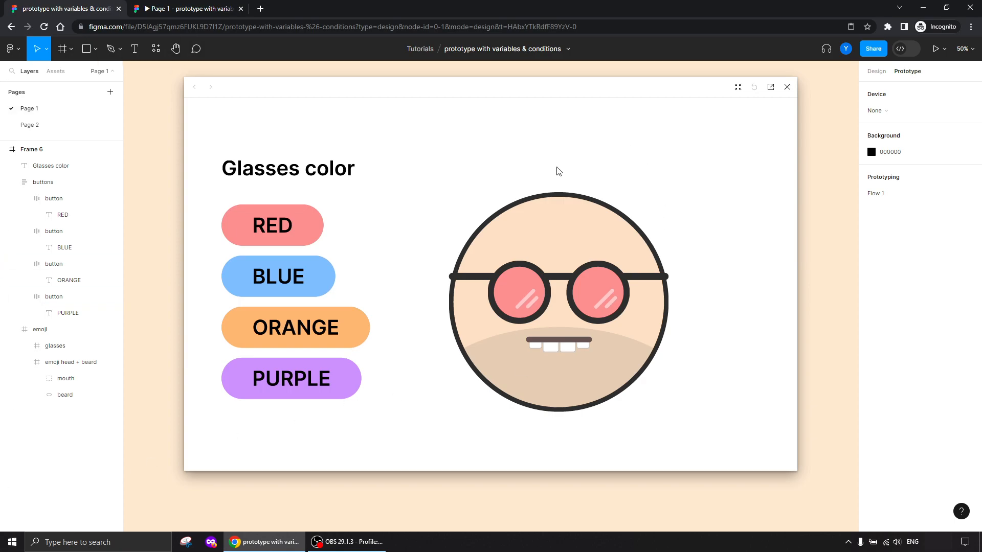
left_click(274, 286)
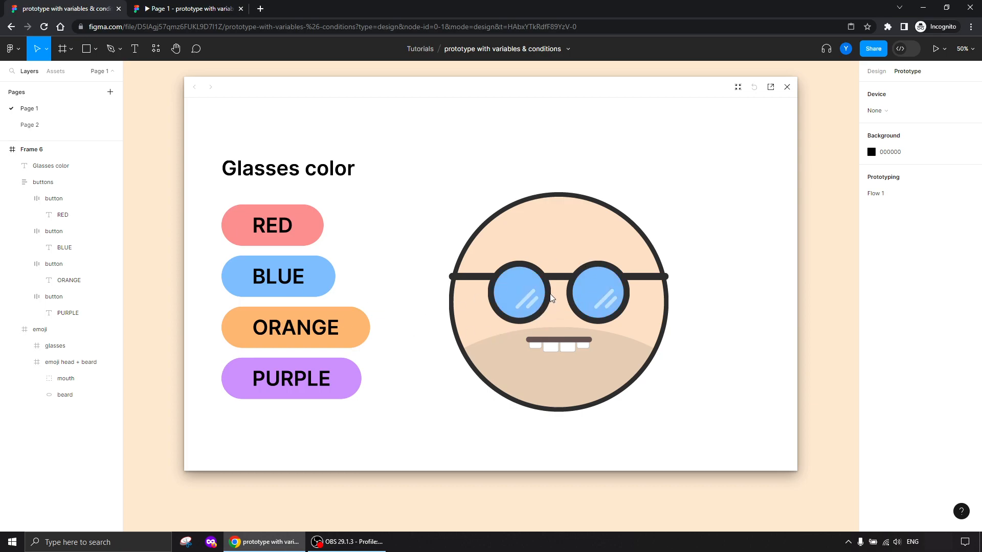
left_click(283, 335)
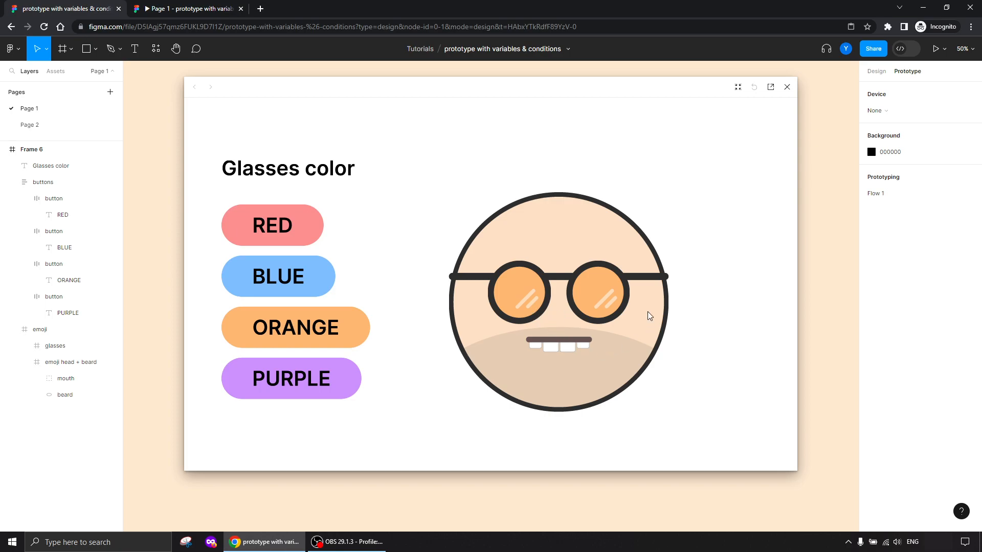
left_click(305, 383)
left_click(302, 332)
left_click(281, 275)
left_click(275, 227)
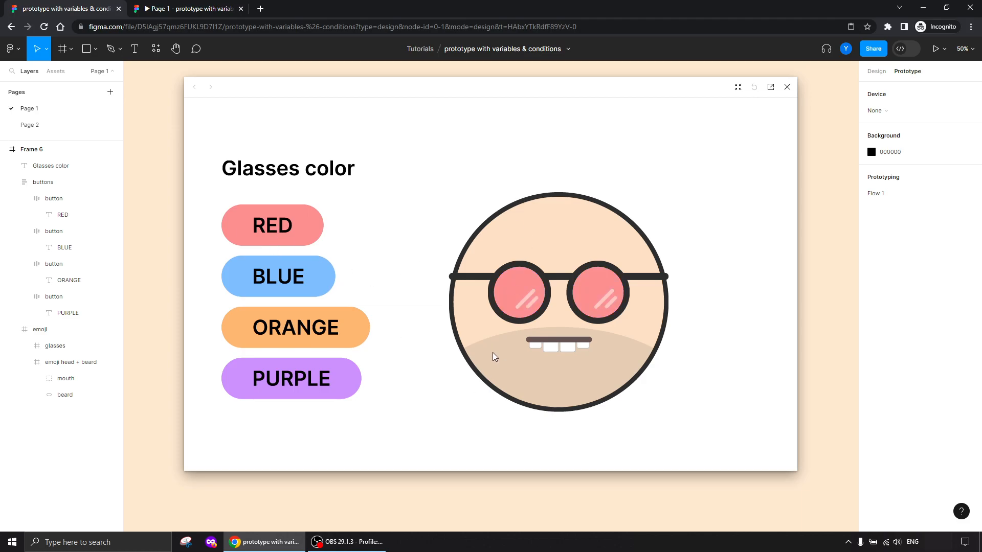
left_click(787, 88)
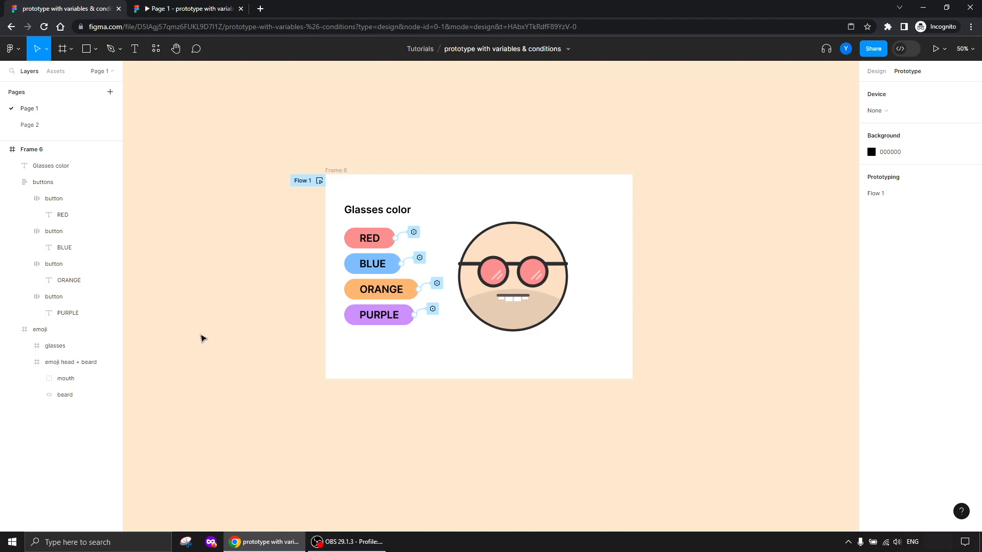
Examine the glasses color component set on Page 2 and the prototype connections between its four variants
left_click(33, 125)
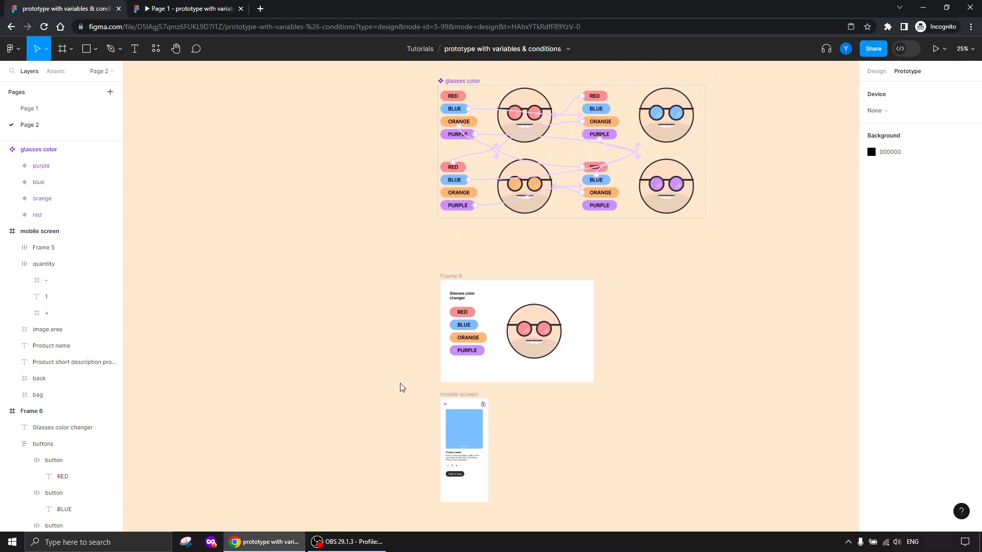
key("ctrl+plus")
left_click_drag(297, 272, 261, 184)
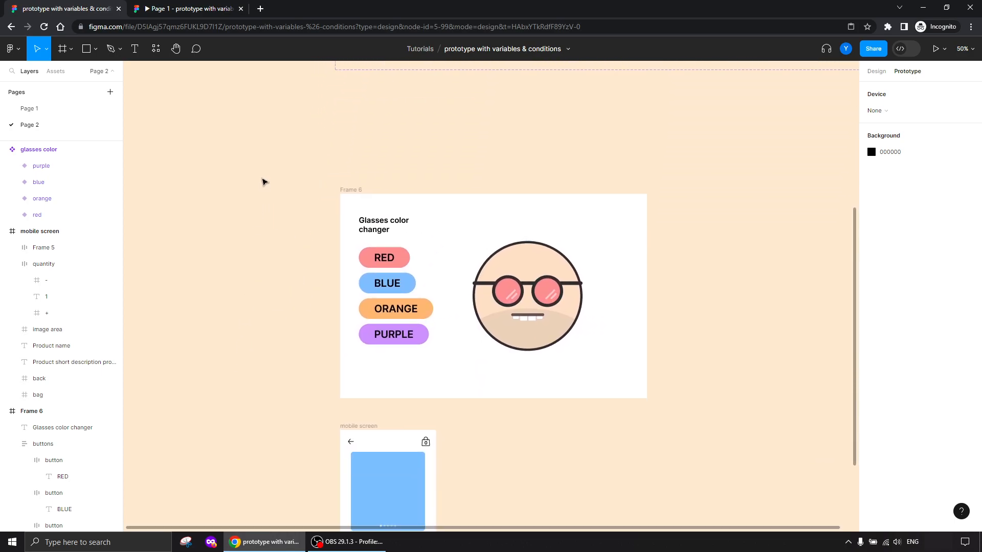
left_click_drag(307, 103, 232, 433)
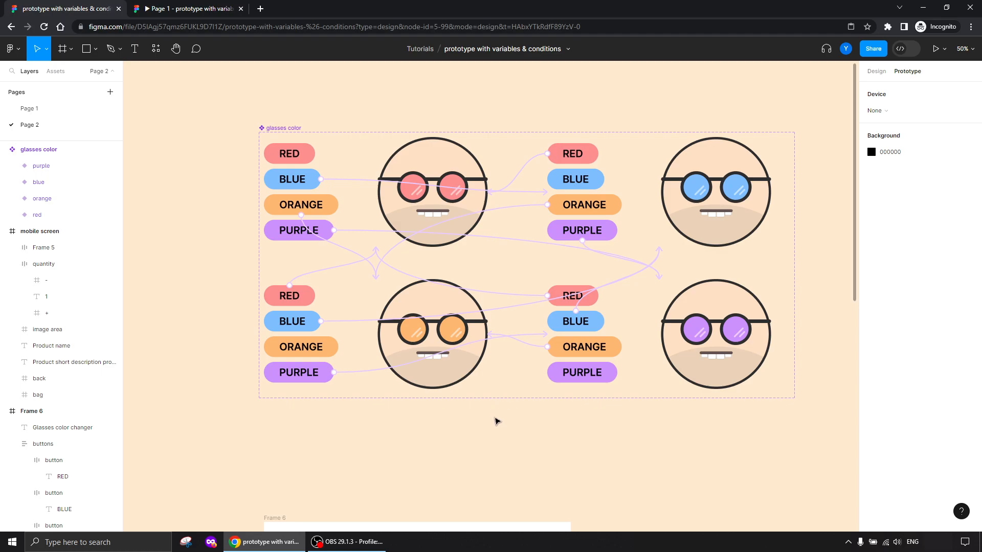
scroll(493, 416, "down", 5)
scroll(572, 358, "up", 5)
scroll(573, 358, "right", 5)
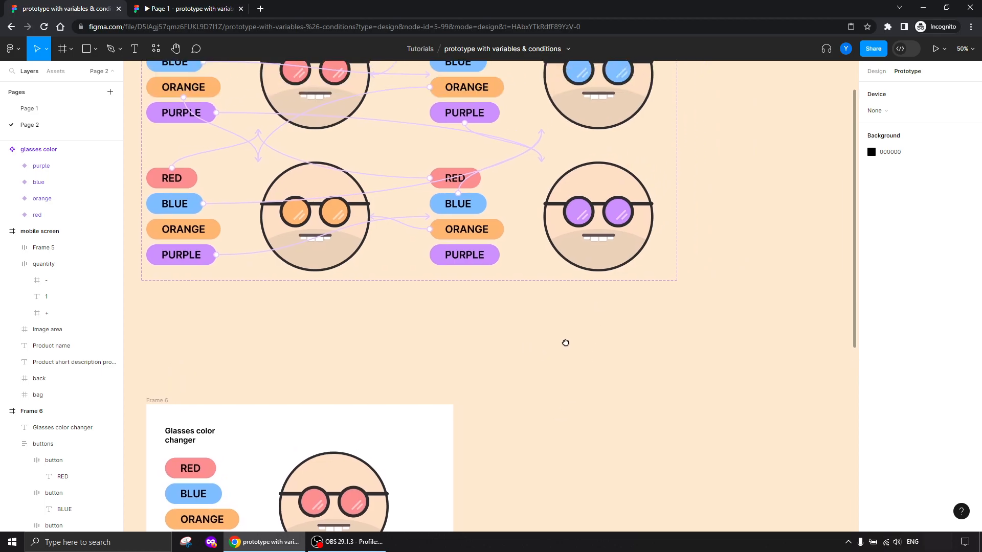
scroll(452, 257, "left", 5)
scroll(452, 256, "up", 2)
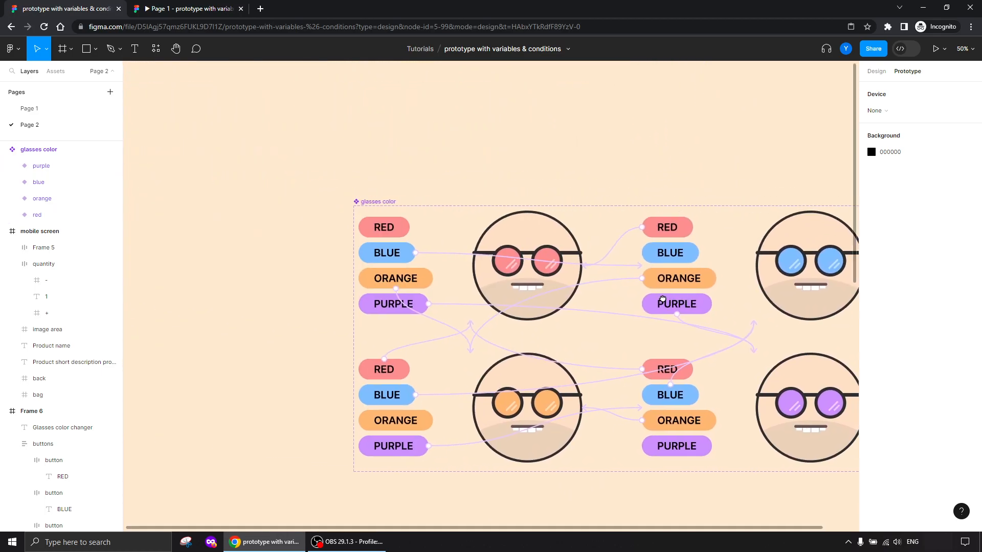
Place a red glasses color instance beside the component set and draw a frame of about 1168 × 654 around it
left_click_drag(455, 234, 613, 250)
left_click(71, 48)
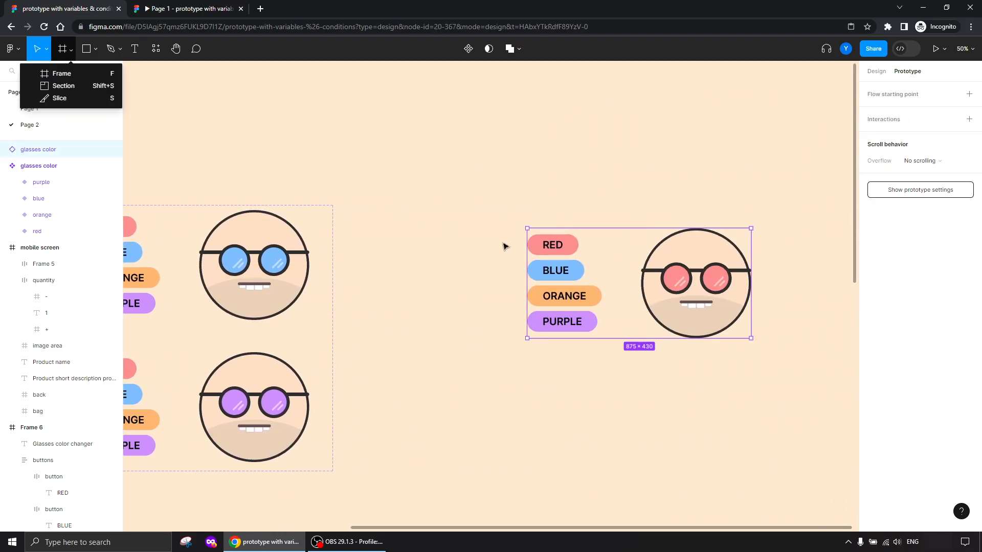
left_click(58, 73)
left_click_drag(484, 201, 783, 367)
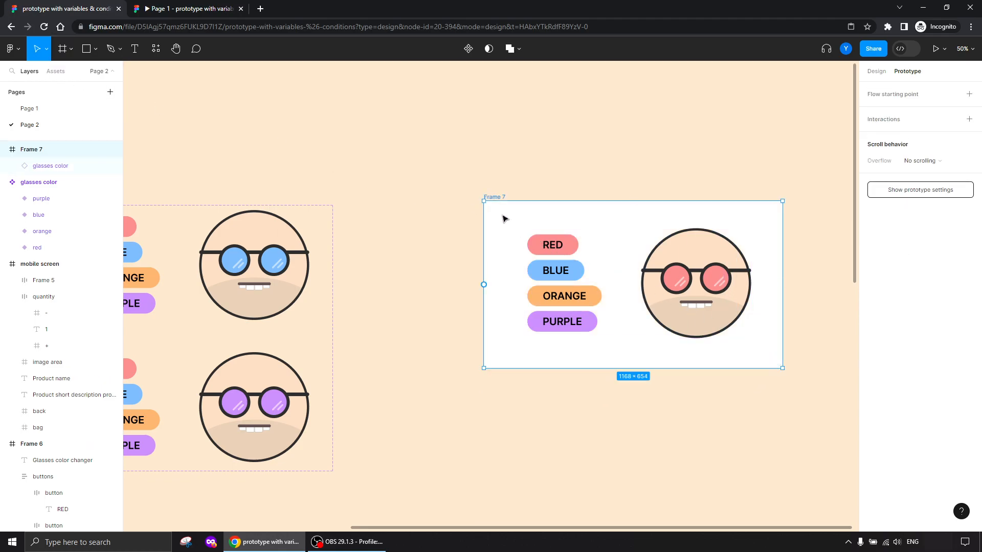
Preview the new frame inline, test its RED, BLUE, ORANGE and PURPLE buttons, and close the preview
left_click(944, 48)
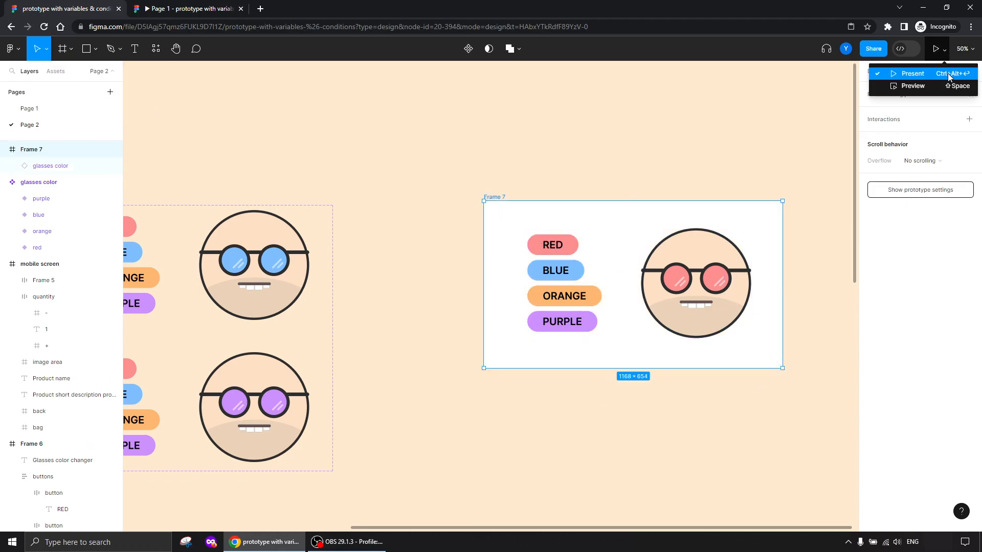
left_click(914, 86)
left_click(339, 250)
left_click(328, 301)
left_click(325, 364)
left_click(318, 302)
left_click(314, 252)
left_click(327, 206)
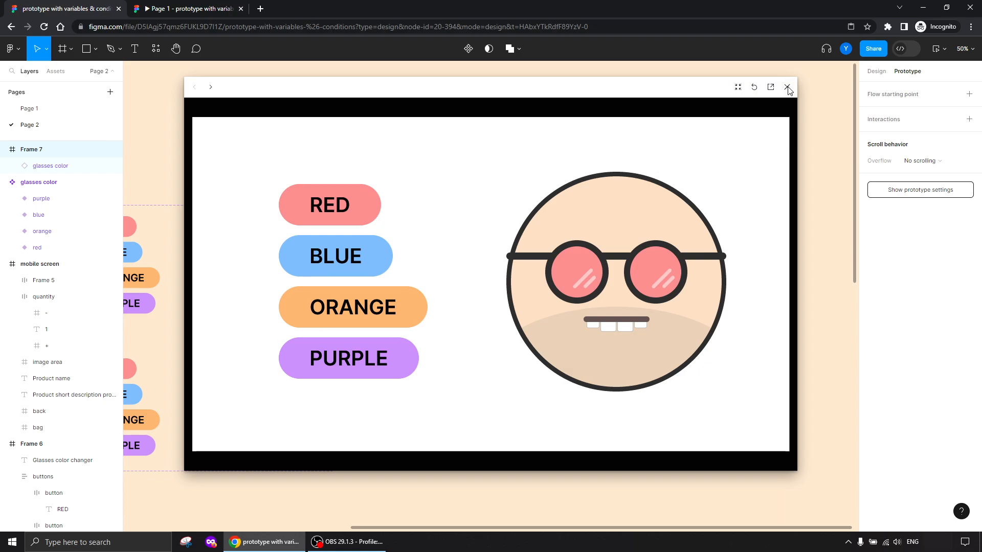
left_click(787, 87)
Locate the Glasses color changer frame on Page 2 and show the page's design properties
left_click_drag(410, 399, 690, 233)
left_click_drag(445, 416, 718, 179)
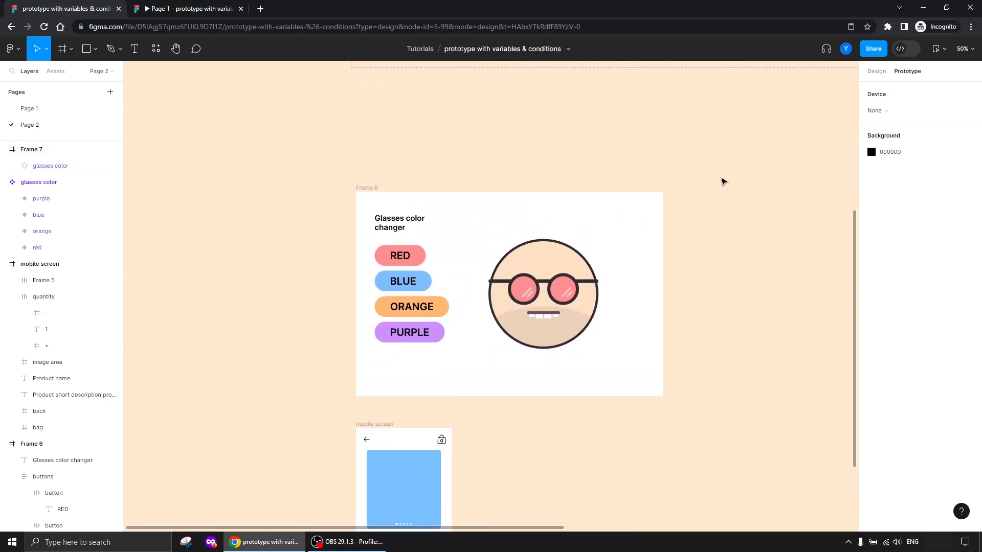
left_click_drag(276, 312, 258, 358)
key("ctrl+plus")
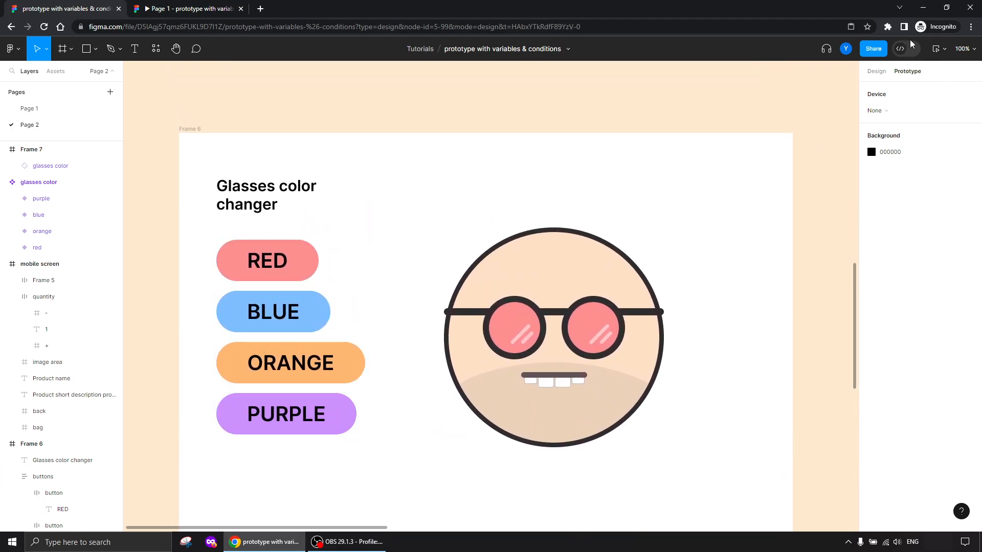
left_click(877, 72)
left_click_drag(778, 105, 745, 87)
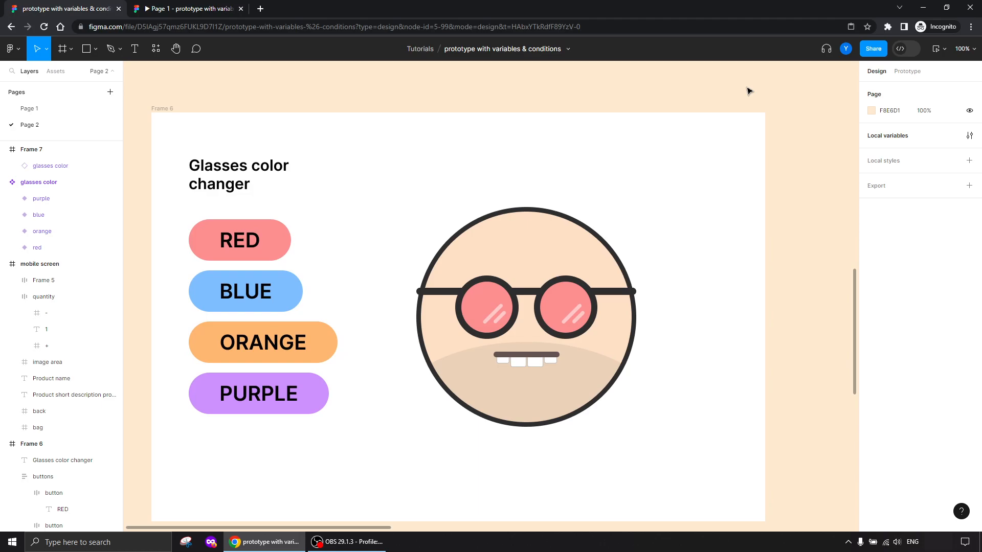
Preview the Glasses color changer frame inline, resize the preview to fit it, and close the preview
key("shift+space")
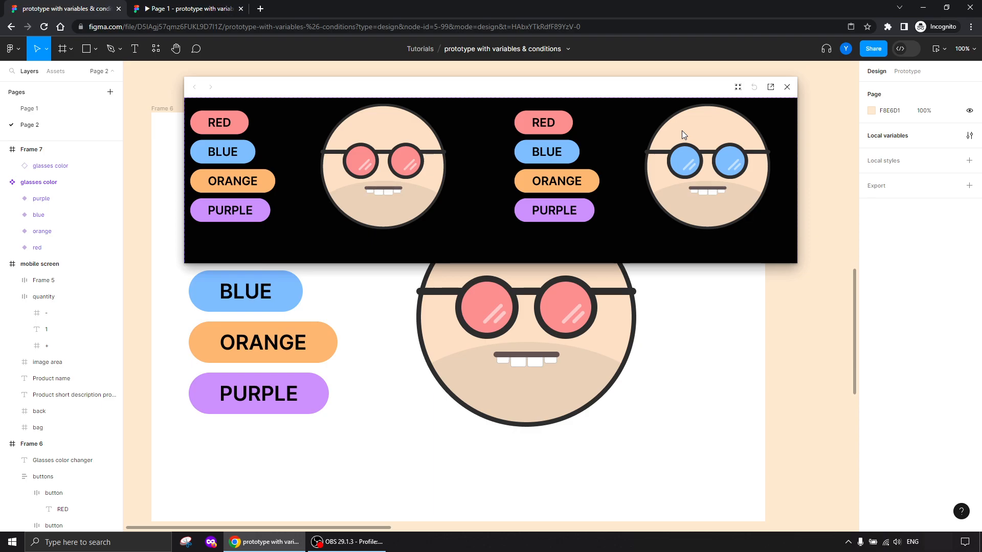
left_click(788, 88)
left_click(163, 109)
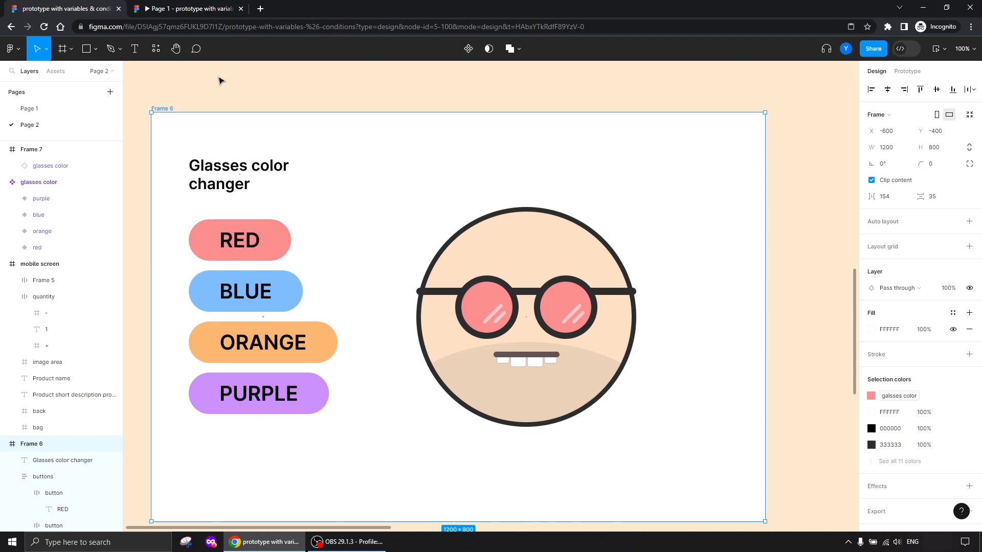
key("shift+space")
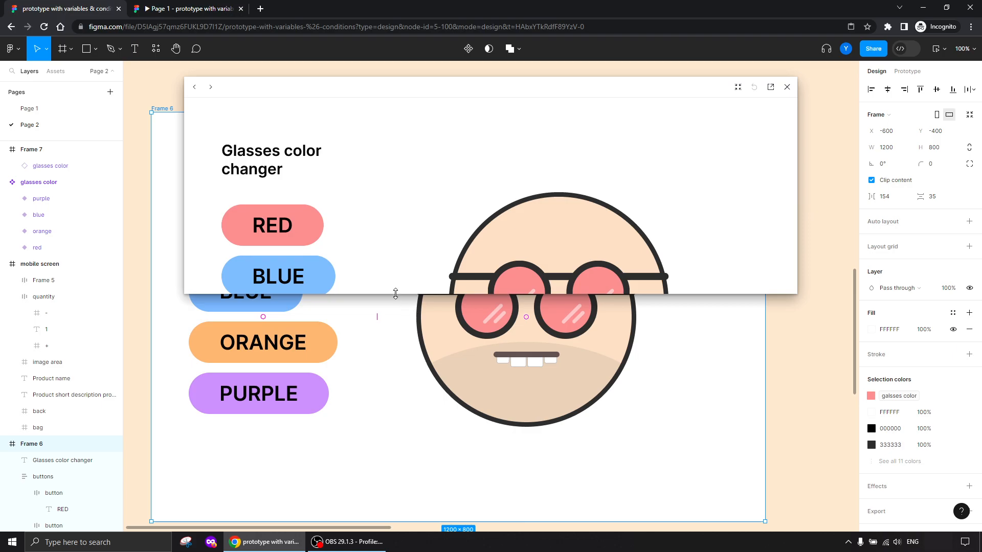
mouse_move(394, 295)
left_mouse_down()
mouse_move(384, 513)
mouse_move(382, 194)
mouse_move(401, 495)
mouse_move(395, 284)
left_mouse_up()
left_click(738, 87)
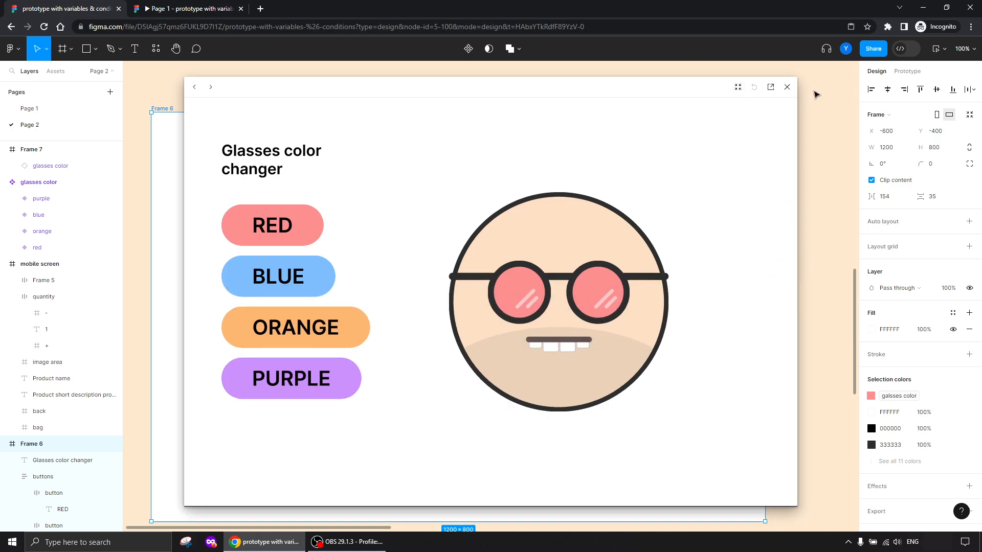
left_click(788, 87)
left_click(481, 104)
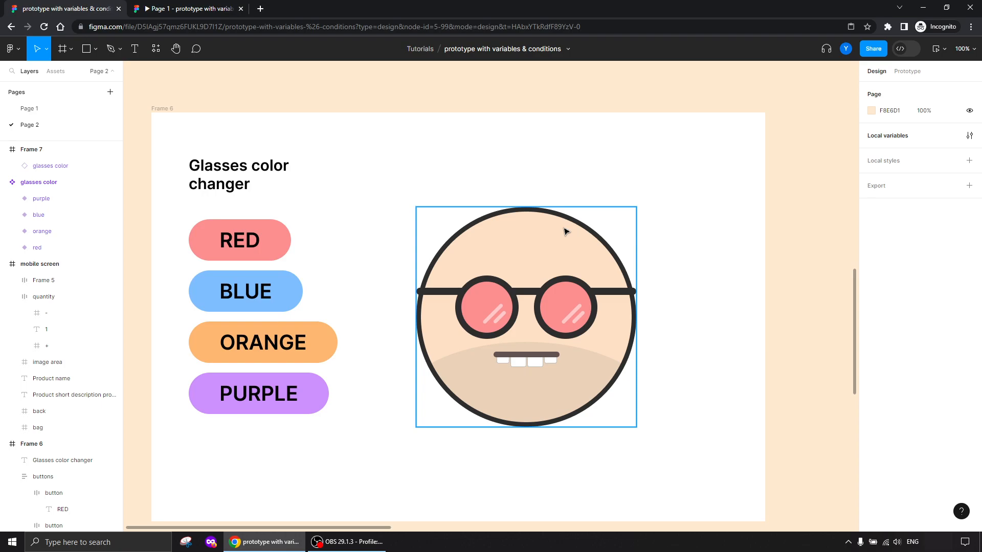
Toggle repeatedly between the prototype and design properties, ending on the design properties
key("shift+e")
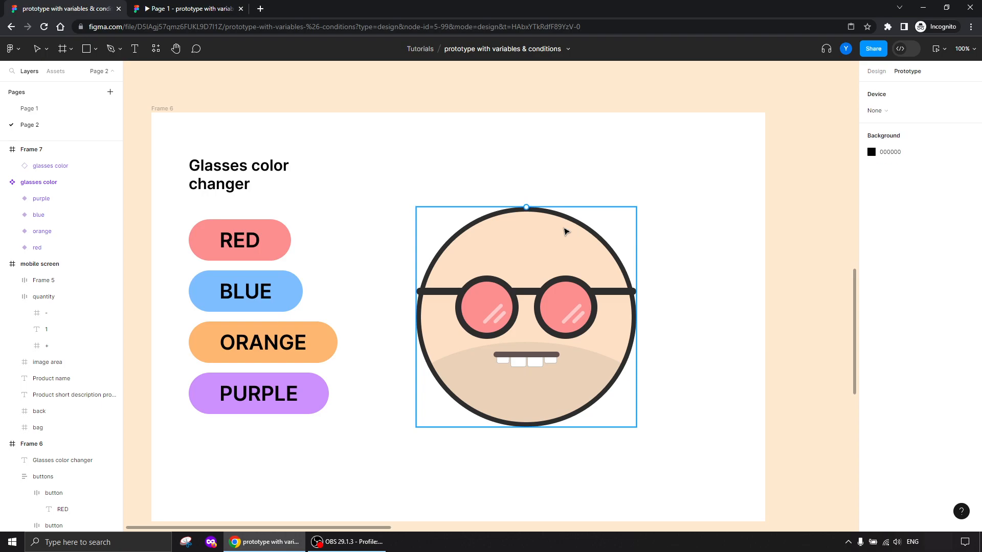
key("shift+e")
key("shift+e")
key("shift+e")
key("shift+e")
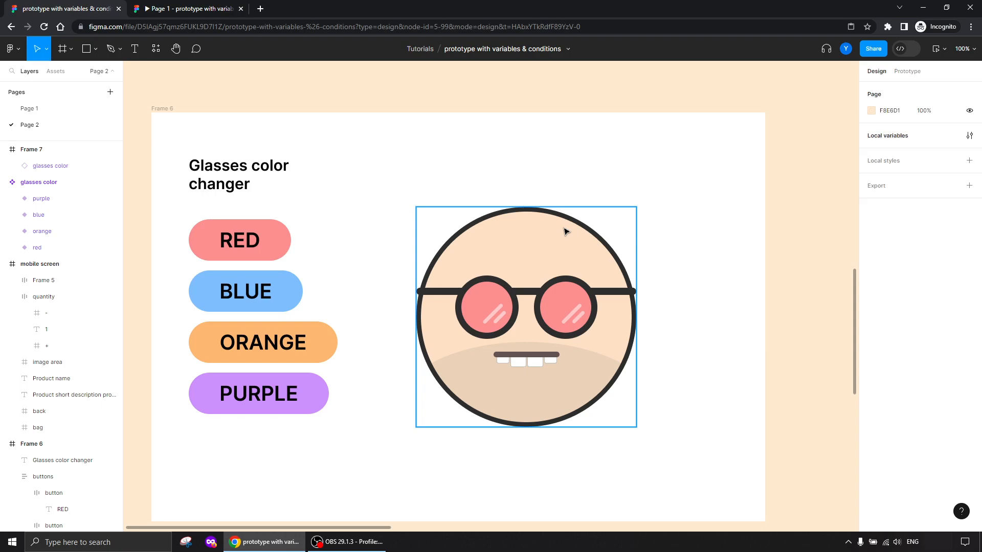
key("shift+e")
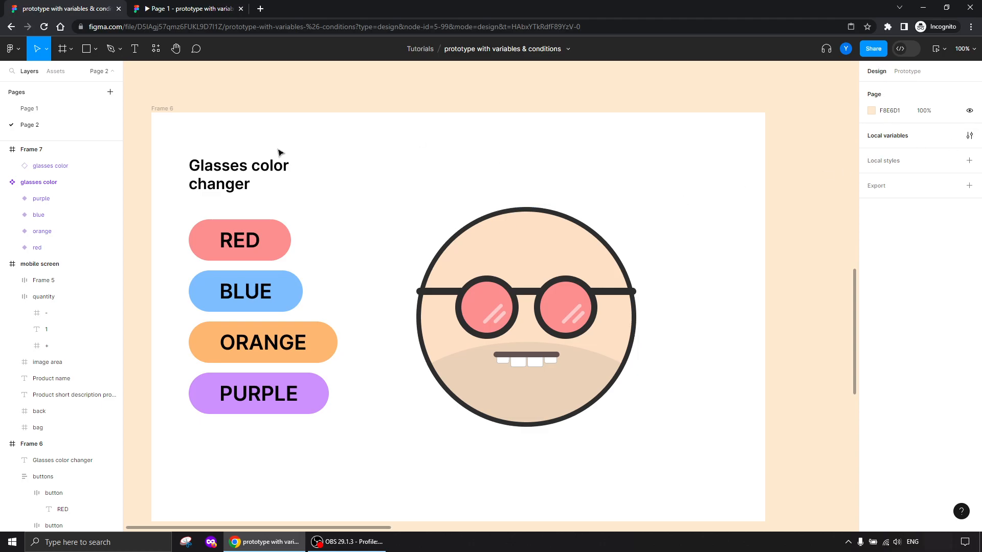
Preview the Glasses color frame on Page 1, close the preview, and return to the Glasses color changer frame on Page 2
left_click(162, 109)
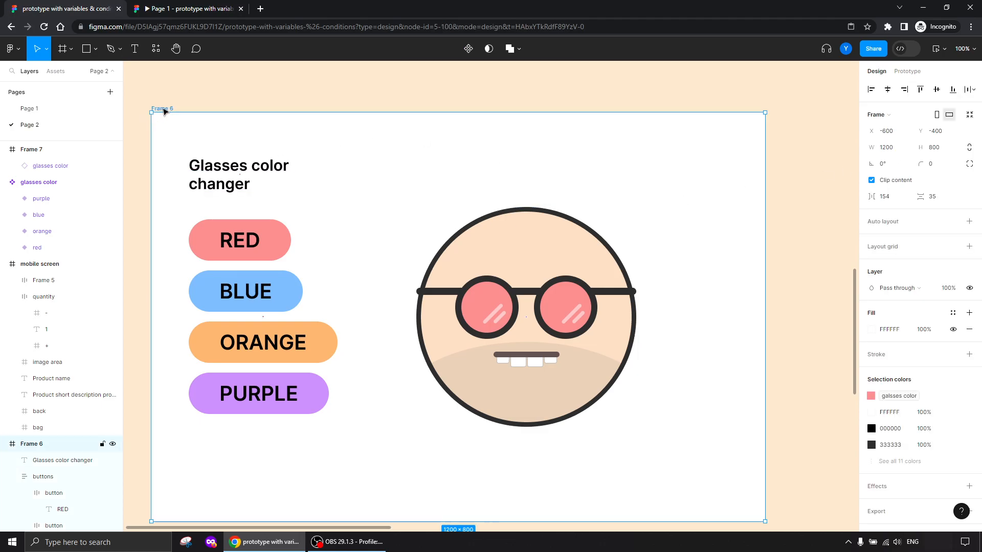
left_click(29, 109)
left_click(335, 170)
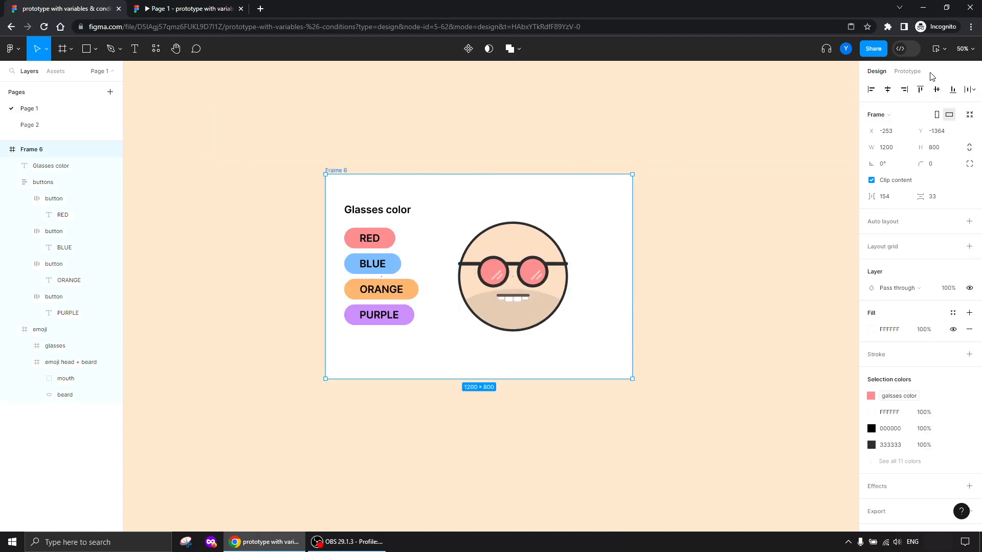
left_click(935, 52)
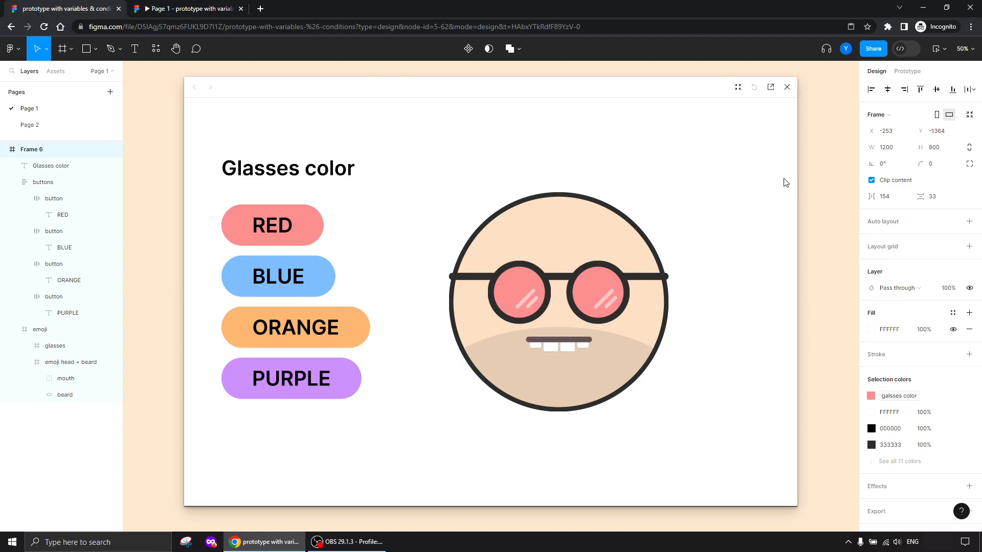
left_click(788, 88)
left_click(29, 125)
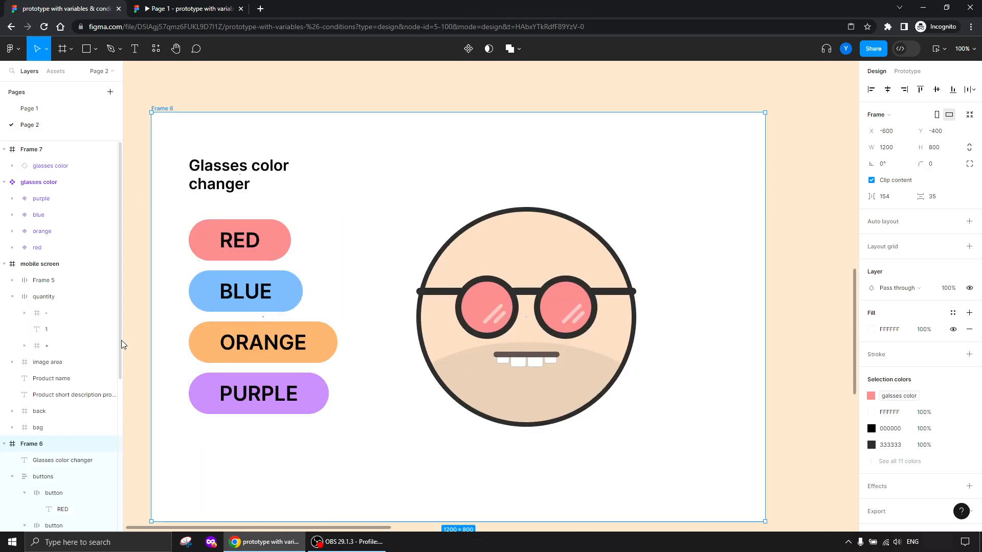
left_click_drag(149, 370, 180, 363)
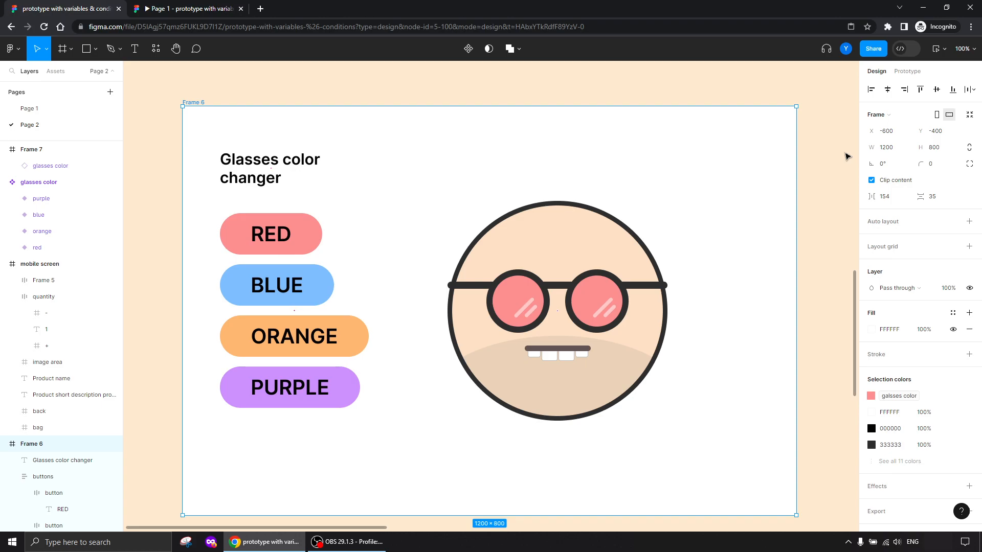
Delete the existing "galsses color" variable from Collection 1 and view the collection's options without changing them
left_click(834, 149)
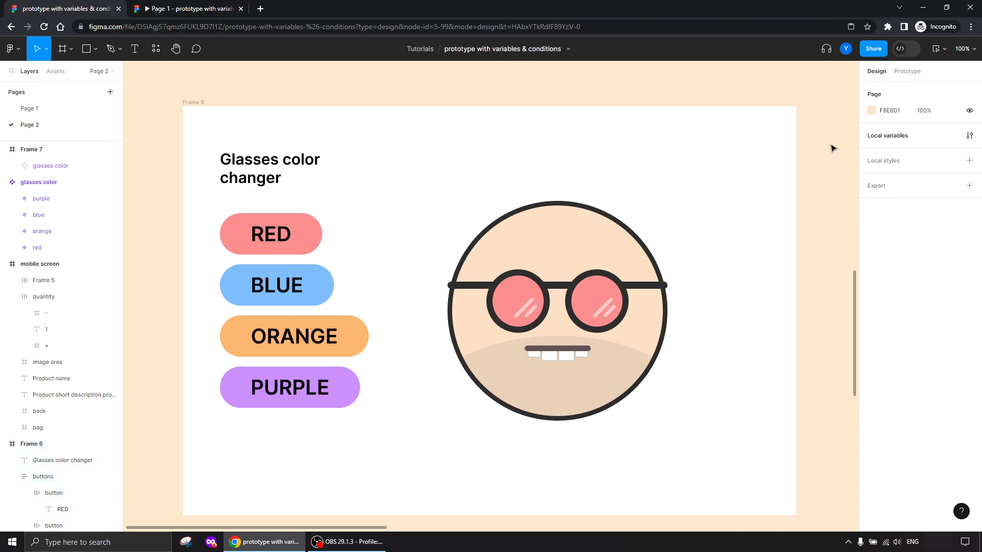
left_click(970, 136)
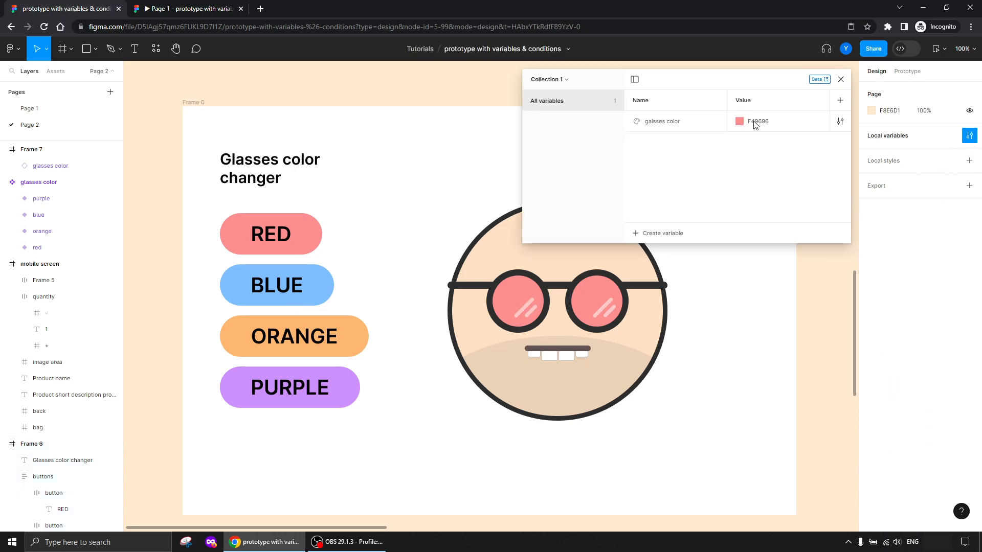
right_click(711, 122)
left_click(726, 153)
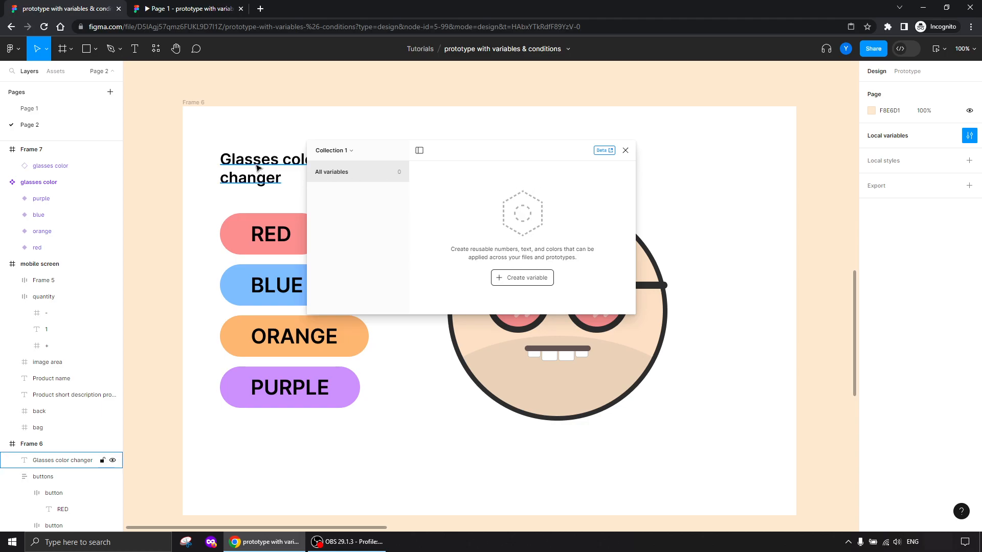
left_click(332, 153)
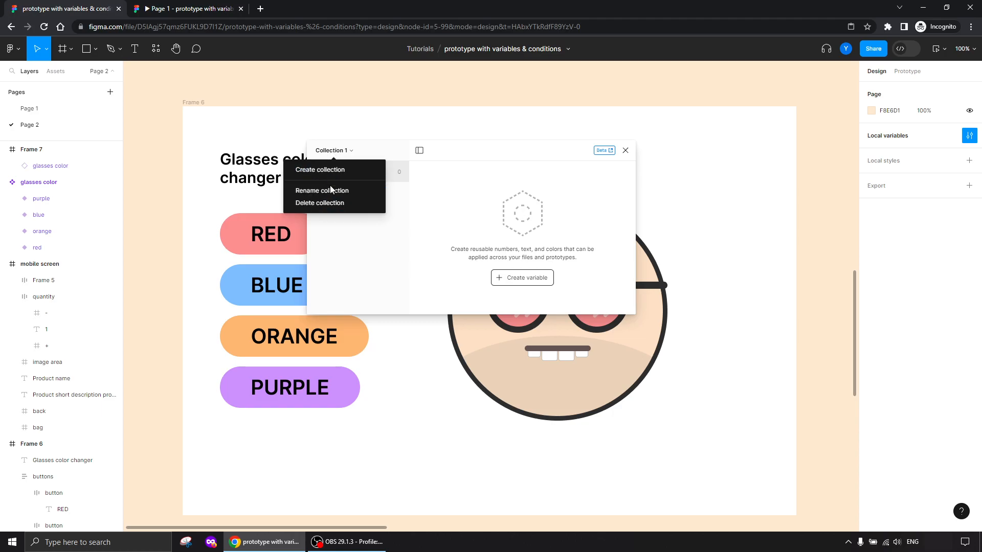
left_click(473, 160)
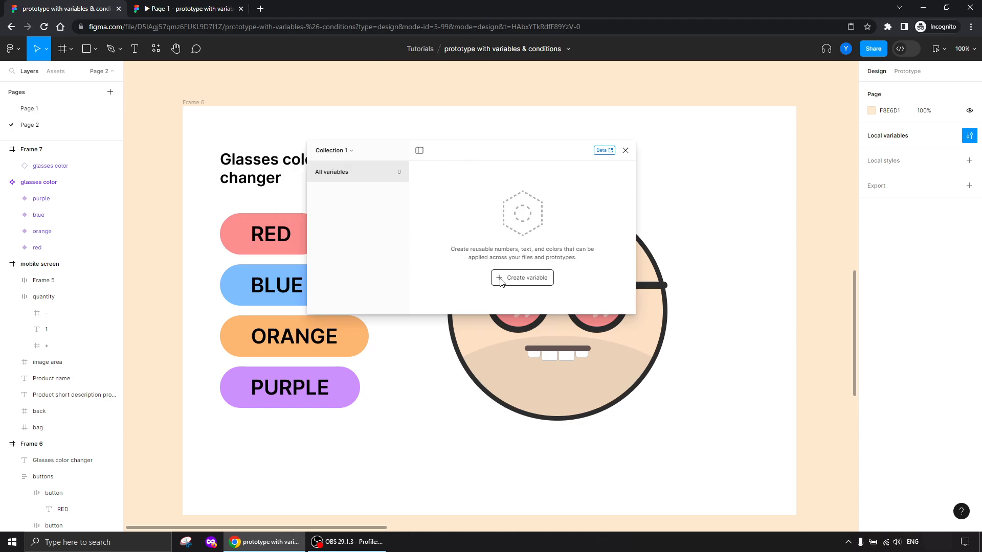
Create a color variable named "glasses color" in Collection 1
left_click(521, 282)
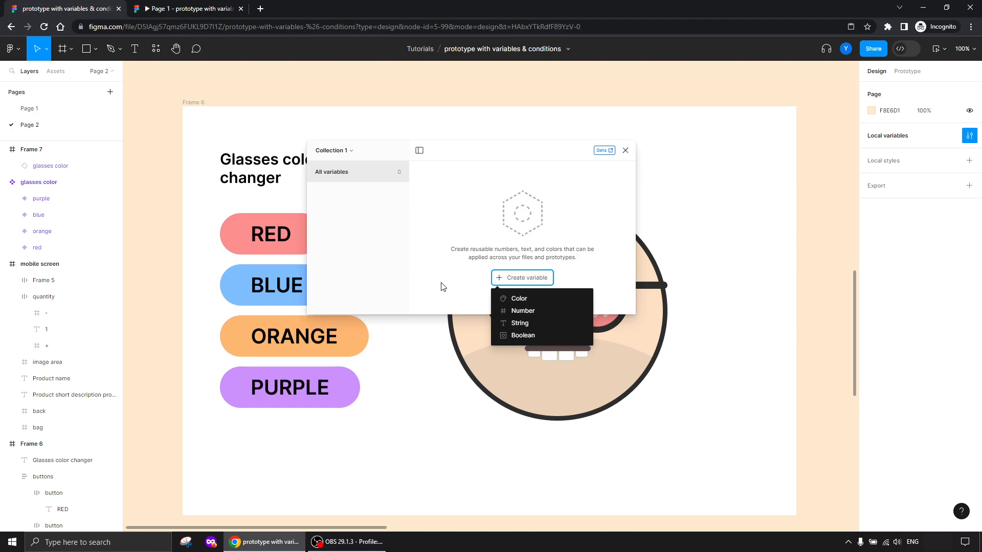
left_click(520, 299)
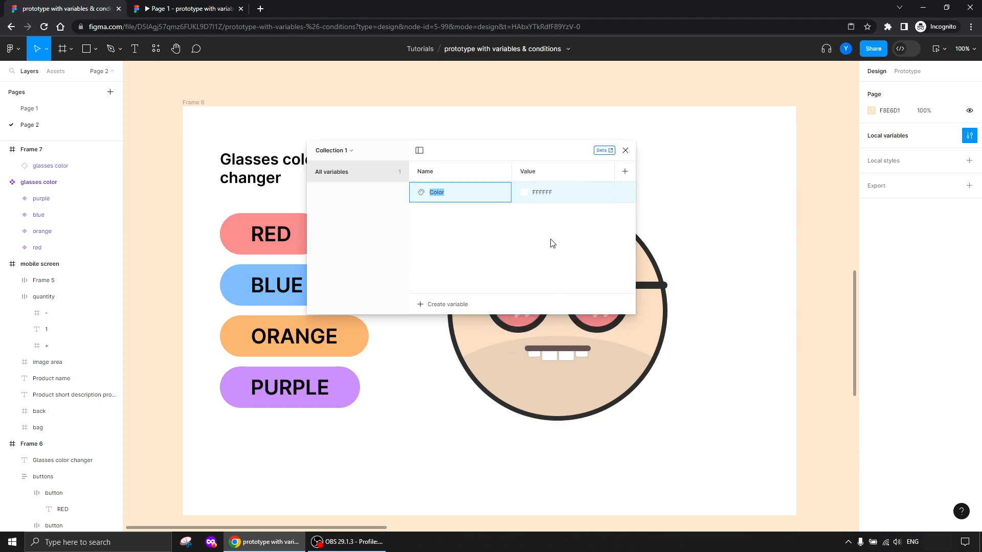
type("glasses c")
key("Return")
Set the glasses color variable's value to F49696 by sampling the RED button's fill
left_click_drag(487, 153, 655, 137)
left_click(692, 179)
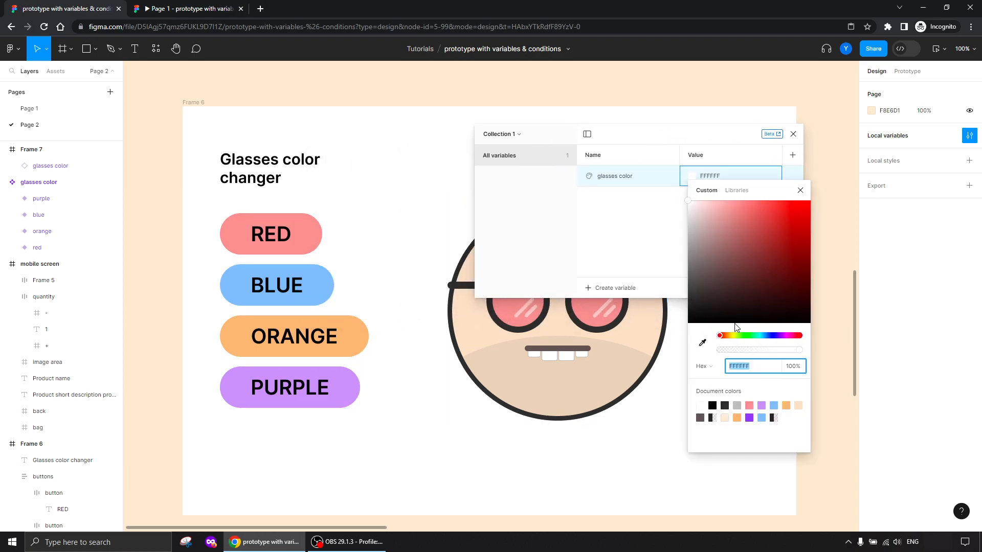
left_click(703, 344)
left_click(302, 222)
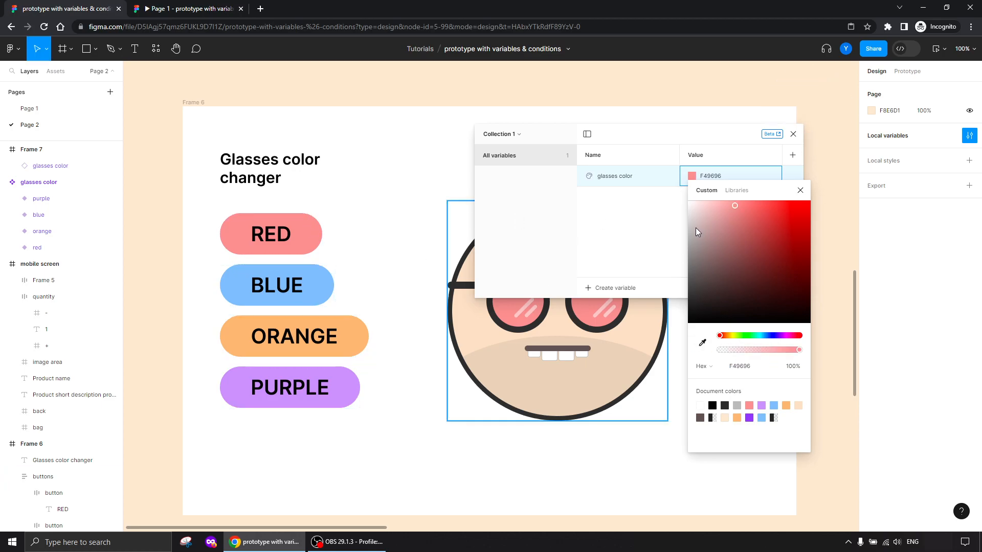
left_click(801, 192)
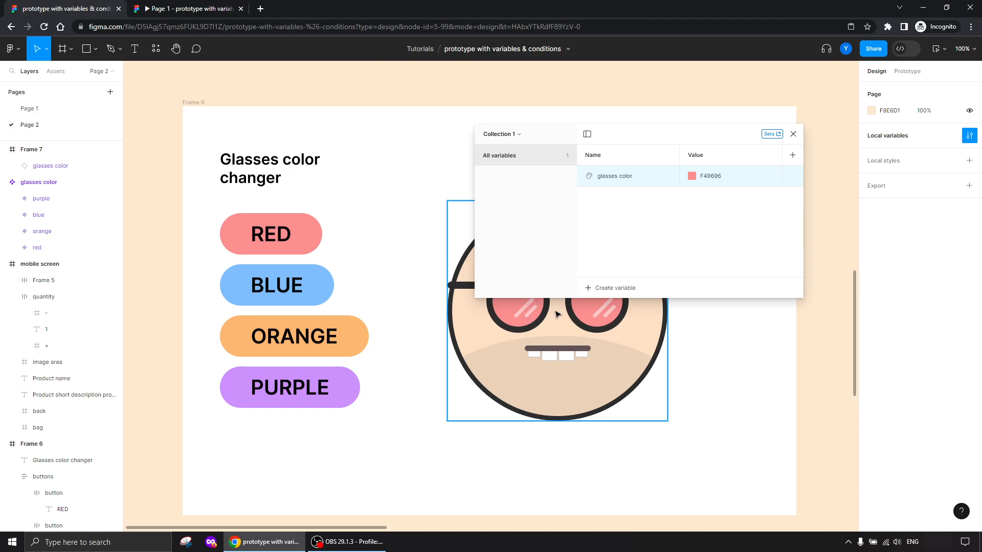
Examine the glasses color variable's settings and the layers inside the emoji's left glass frame
mouse_move(765, 168)
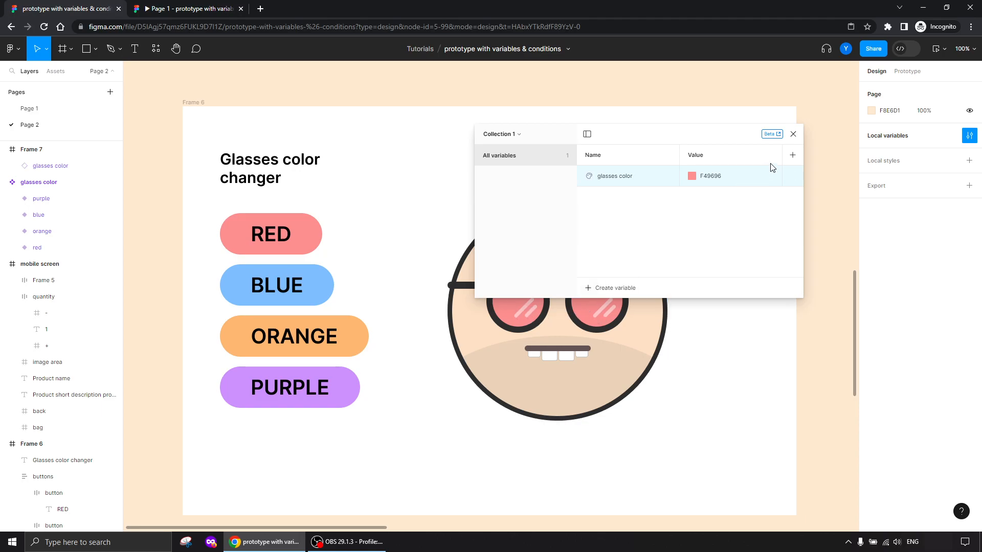
left_click(793, 177)
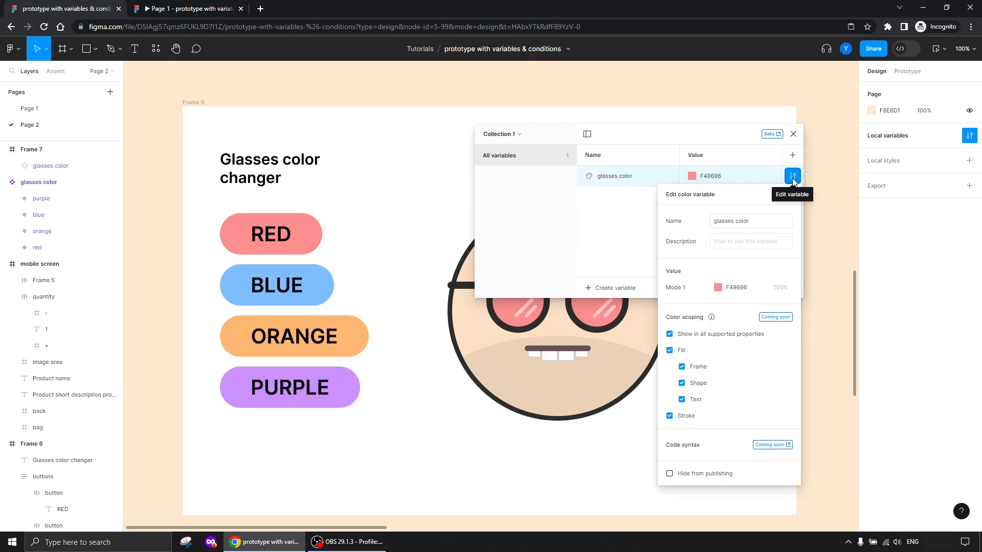
left_click(494, 326)
left_click(501, 323)
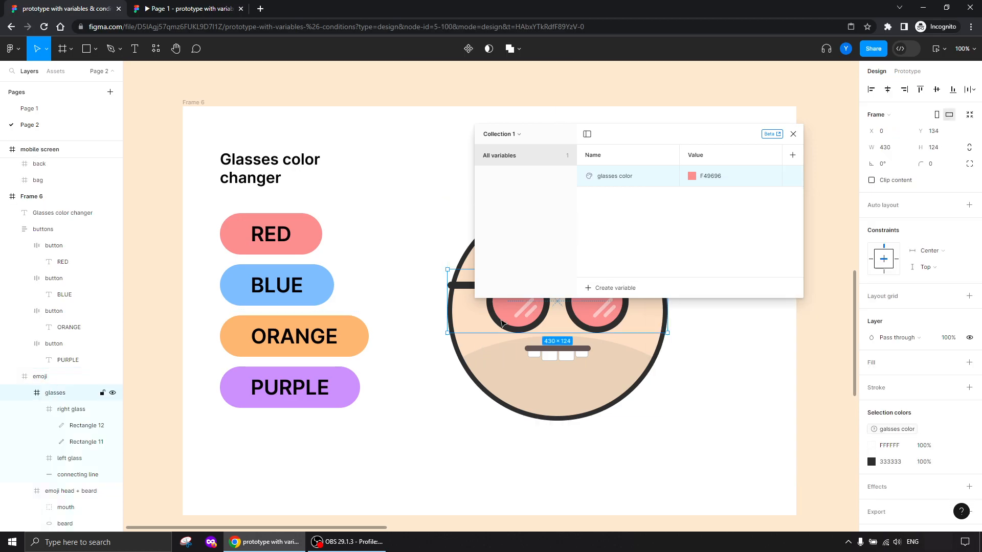
left_click(502, 322)
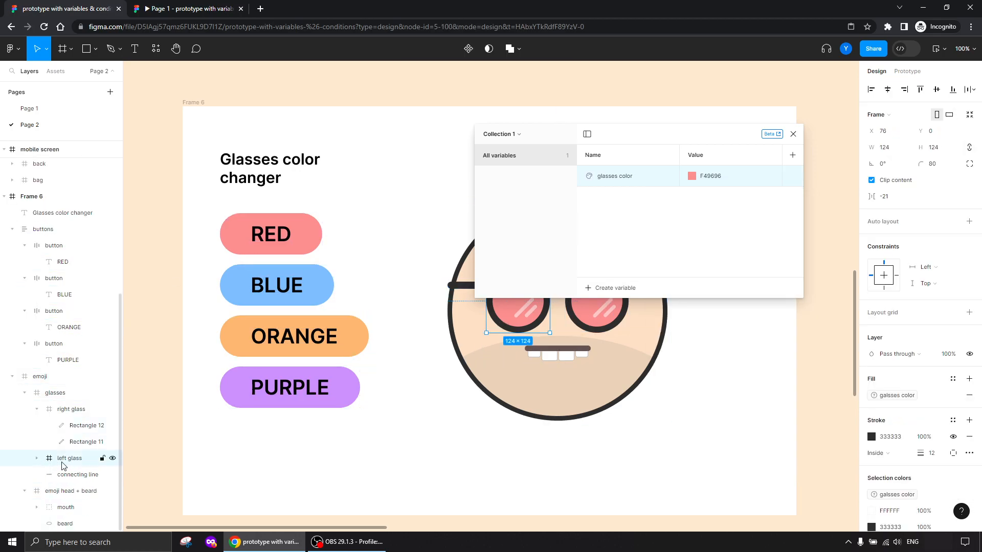
left_click(37, 458)
left_click(76, 475)
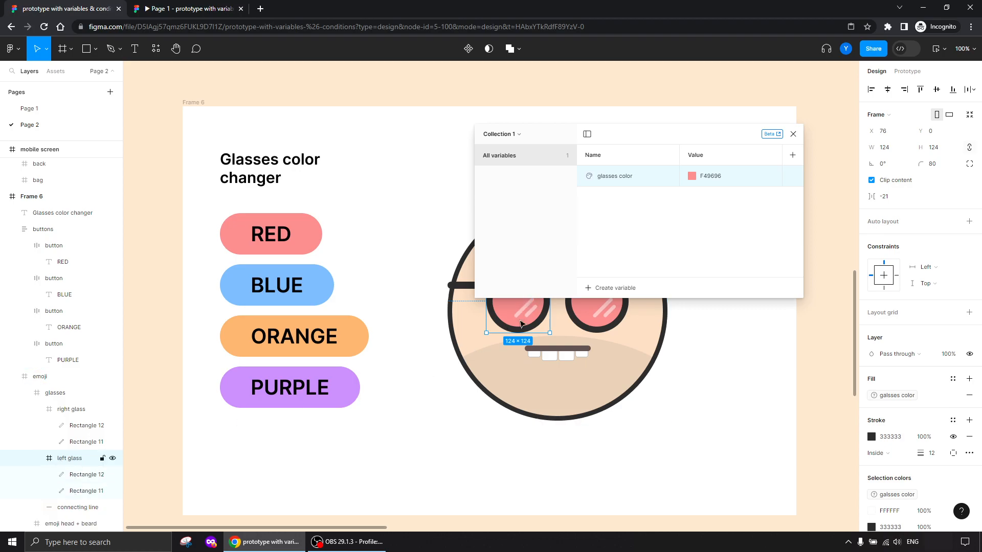
Review the color scoping options in the glasses color variable's settings and close them
left_click_drag(652, 132, 390, 84)
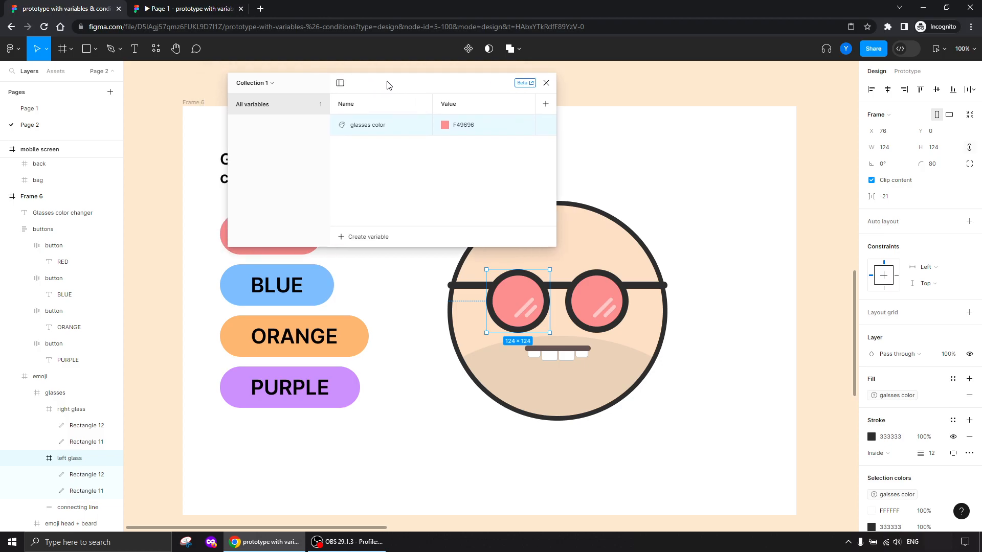
left_click(546, 125)
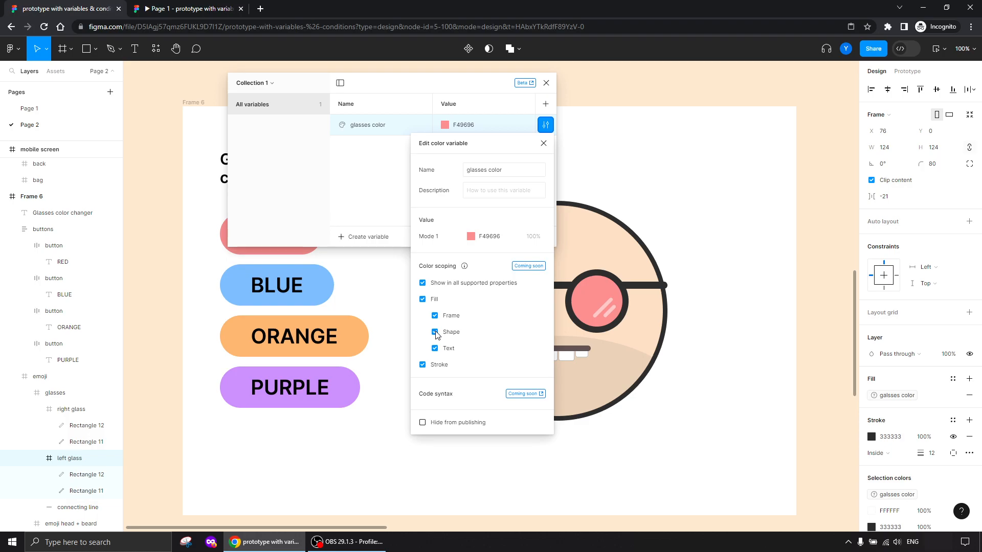
left_click(422, 283)
left_click(434, 316)
left_click(543, 144)
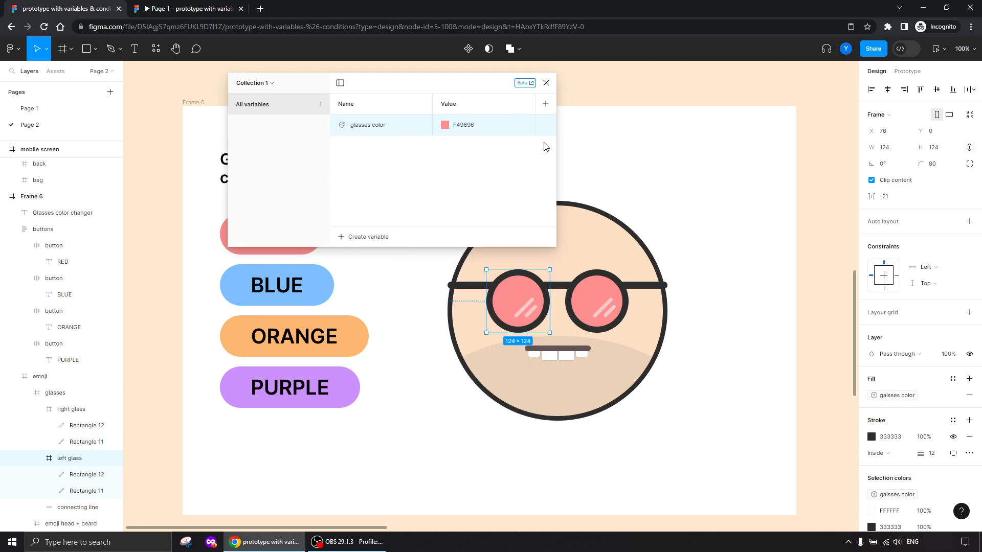
left_click_drag(391, 83, 805, 96)
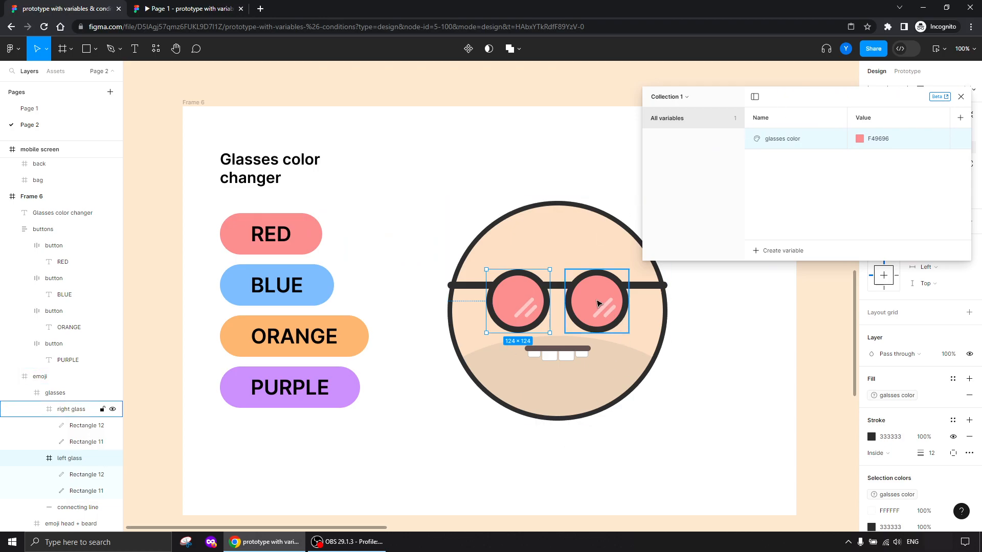
left_click(598, 302)
left_click(444, 200)
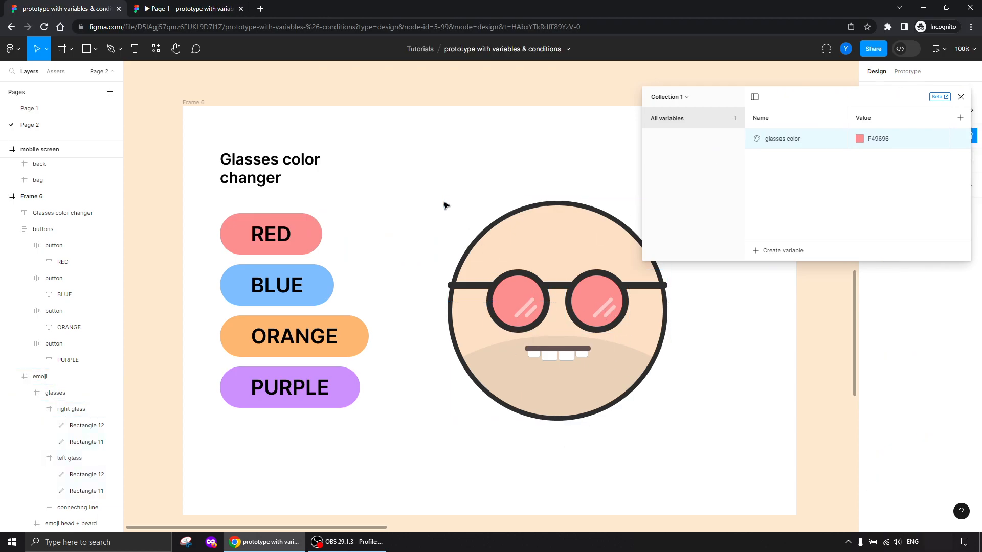
scroll(590, 228, "right", 3)
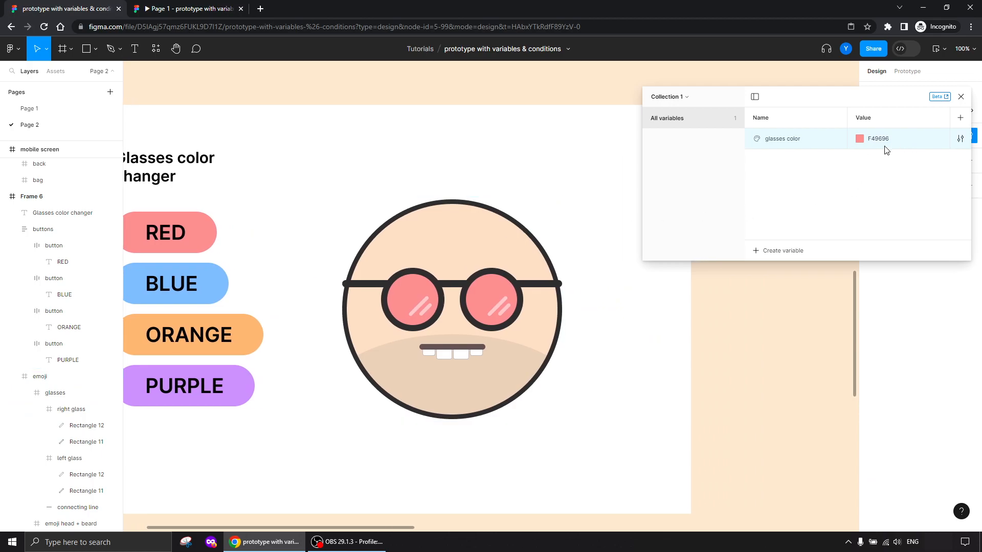
Remove the old variable fill from the left glass and right glass frames together
left_click_drag(842, 101, 598, 95)
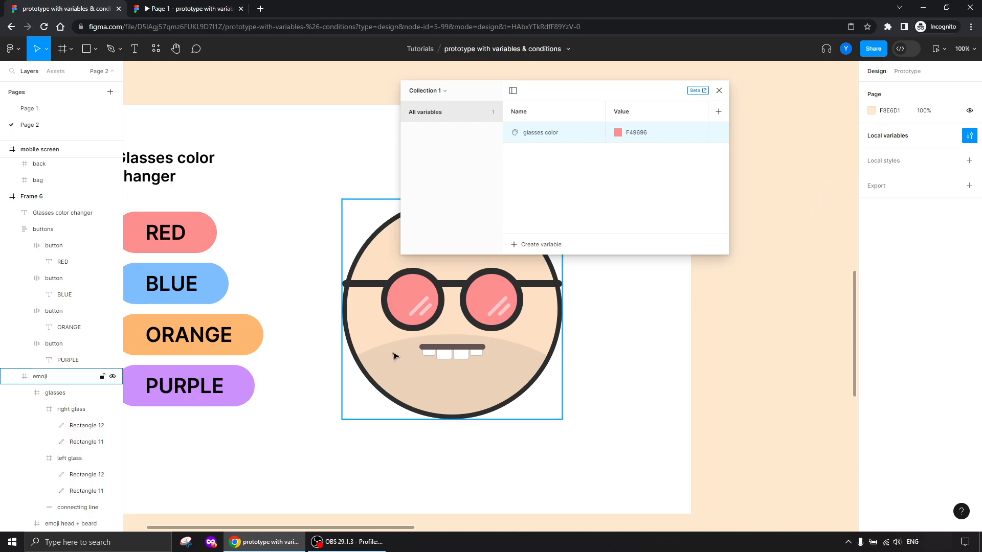
left_click(416, 303)
double_click(416, 300)
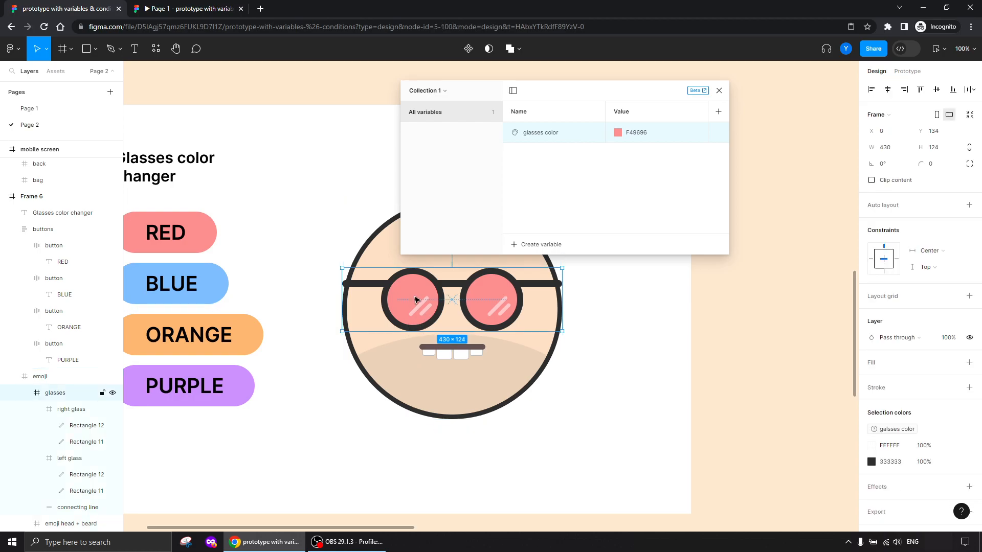
double_click(416, 300)
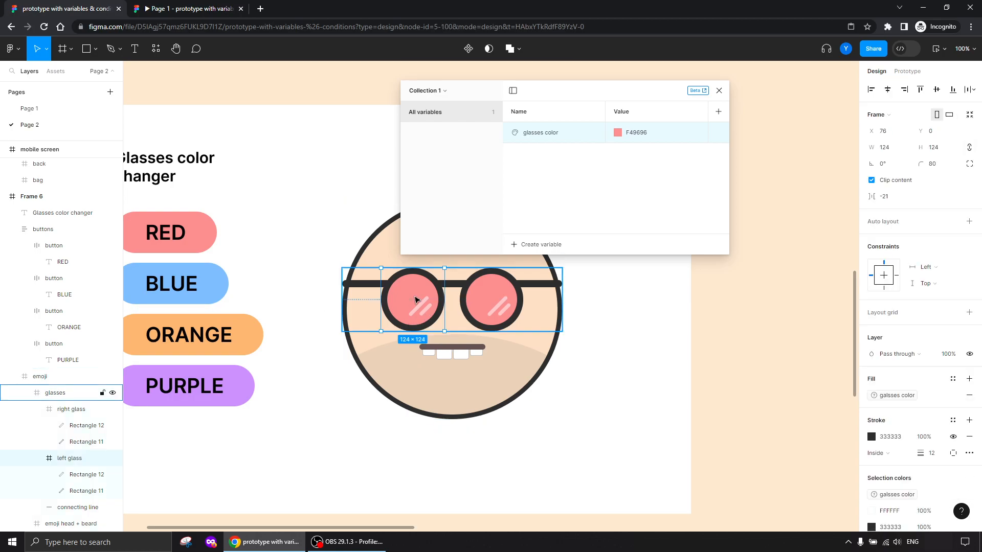
left_click(480, 295, "shift")
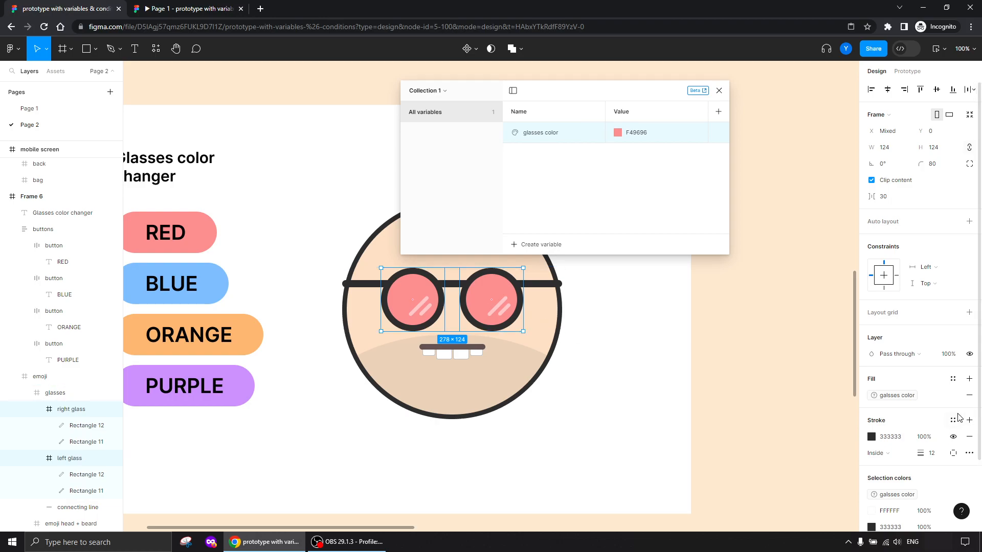
left_click(968, 395)
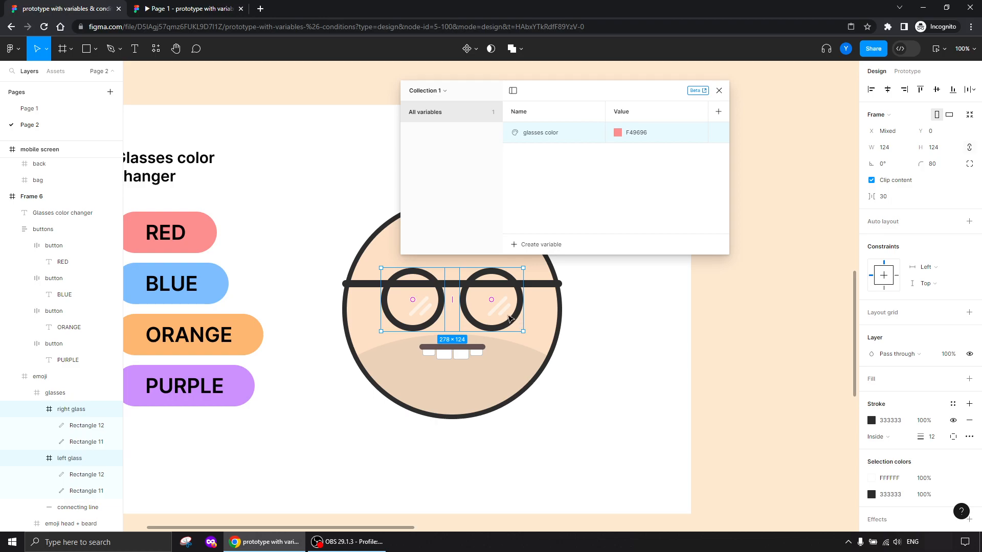
Apply the glasses color variable as the fill of both glass frames and check the right glass
left_click(953, 379)
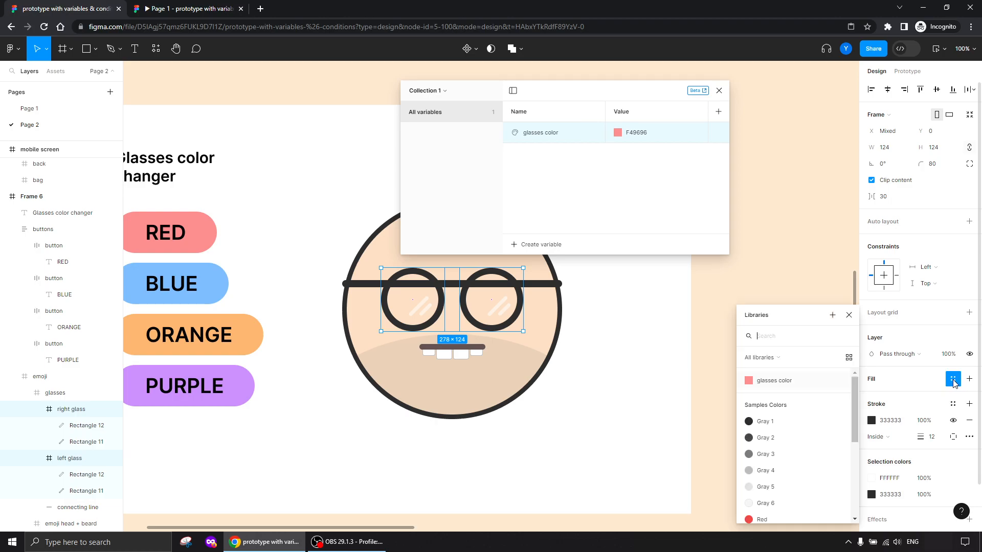
scroll(767, 502, "down", 1)
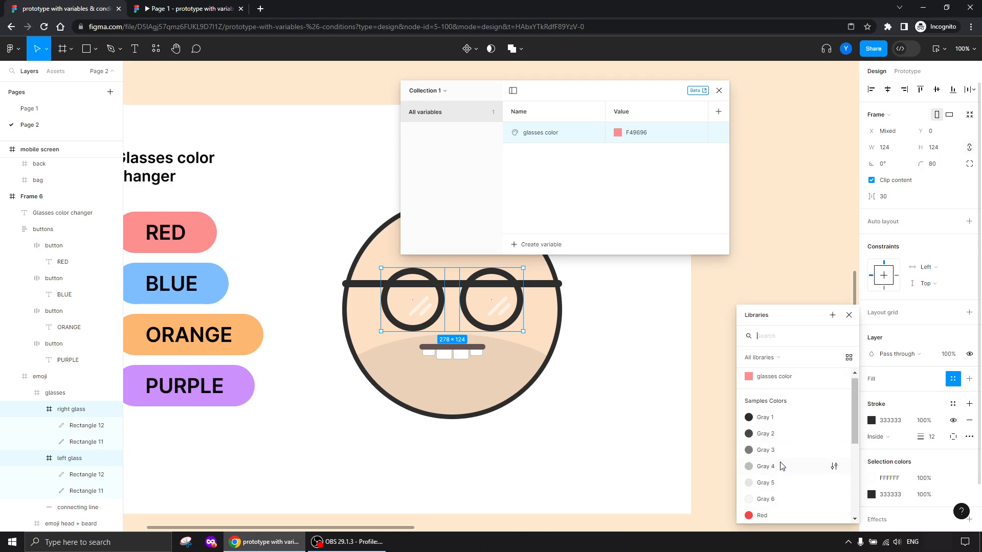
scroll(781, 467, "up", 1)
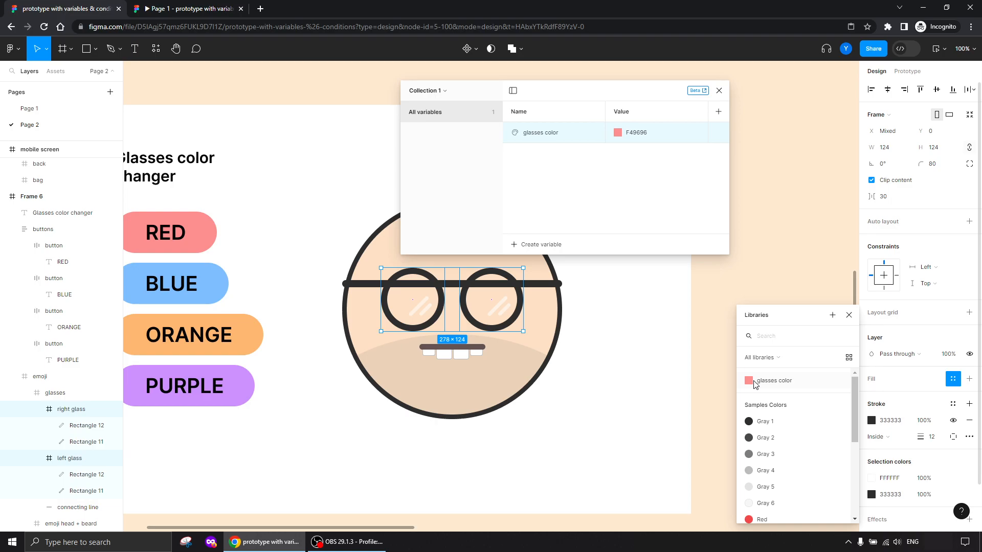
left_click(782, 384)
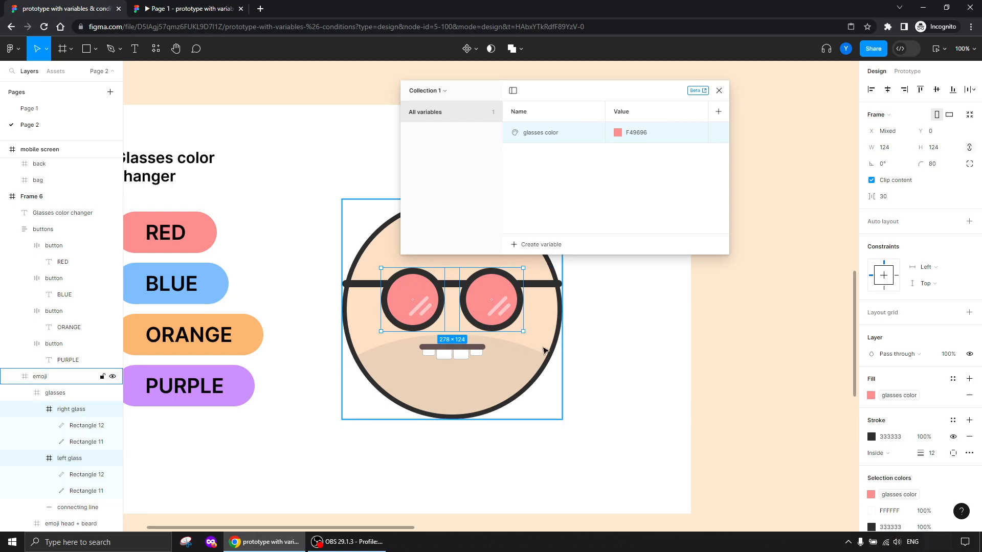
left_click(641, 326)
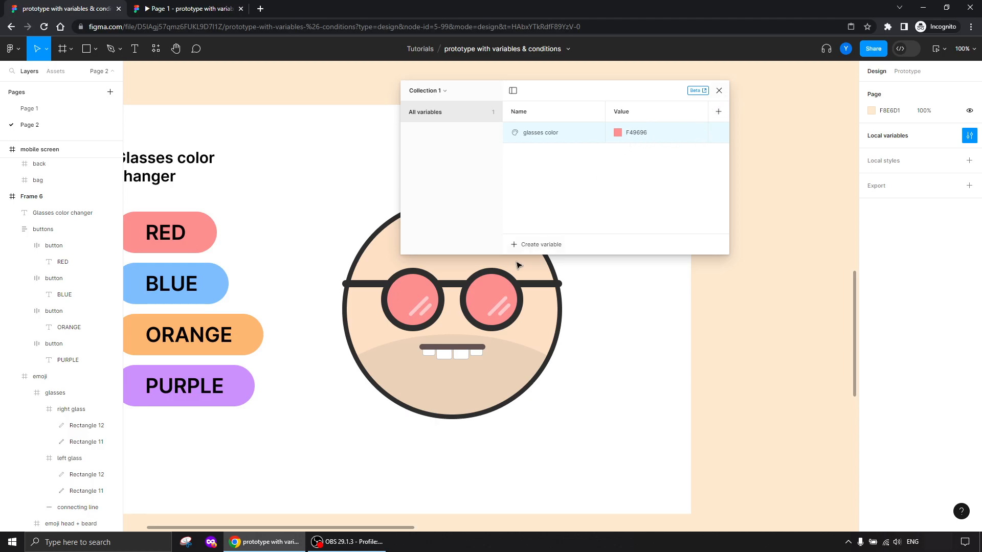
triple_click(421, 292)
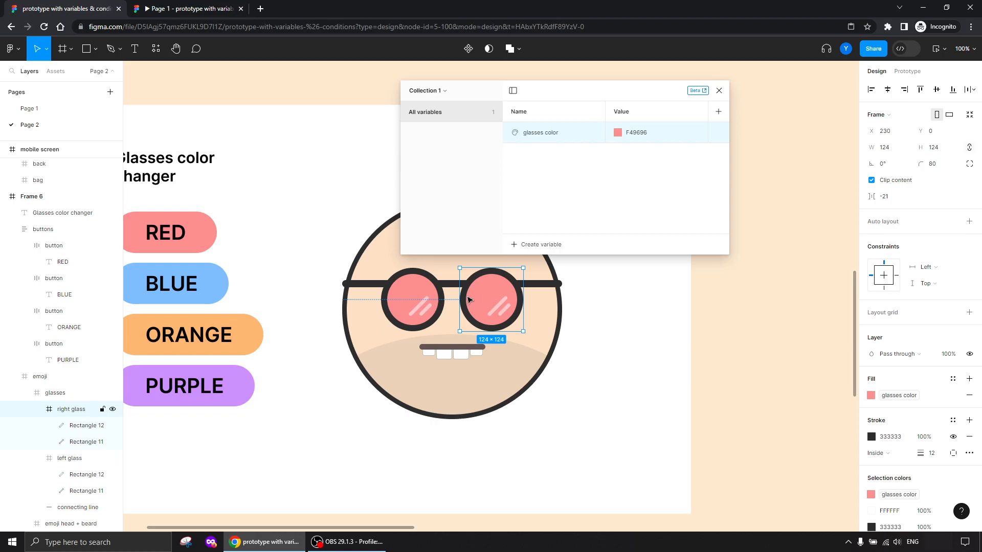
Add an on-click Set variable interaction to the BLUE button that targets the glasses color variable
left_click(720, 92)
left_click(297, 277)
left_click_drag(299, 354, 467, 358)
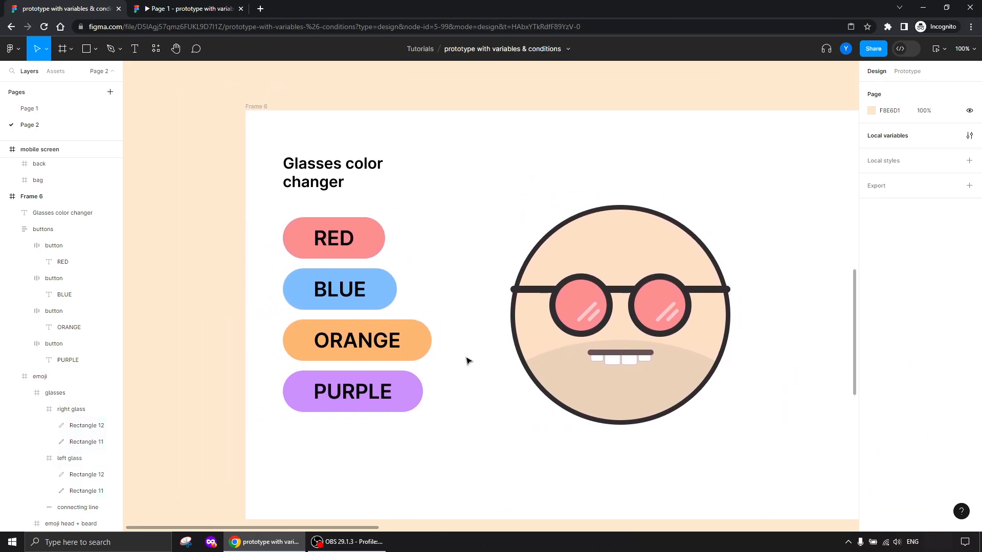
double_click(382, 290)
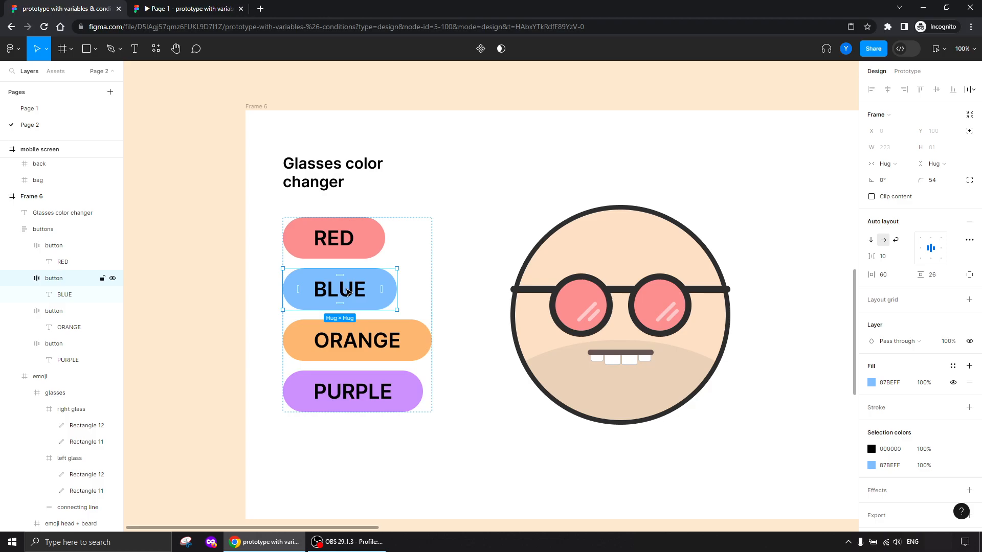
left_click(907, 71)
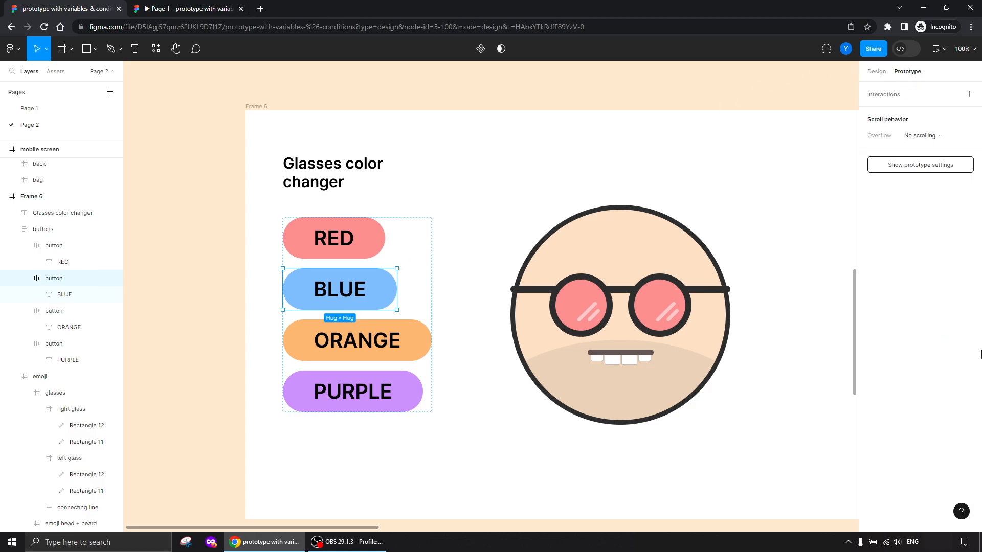
left_click(969, 94)
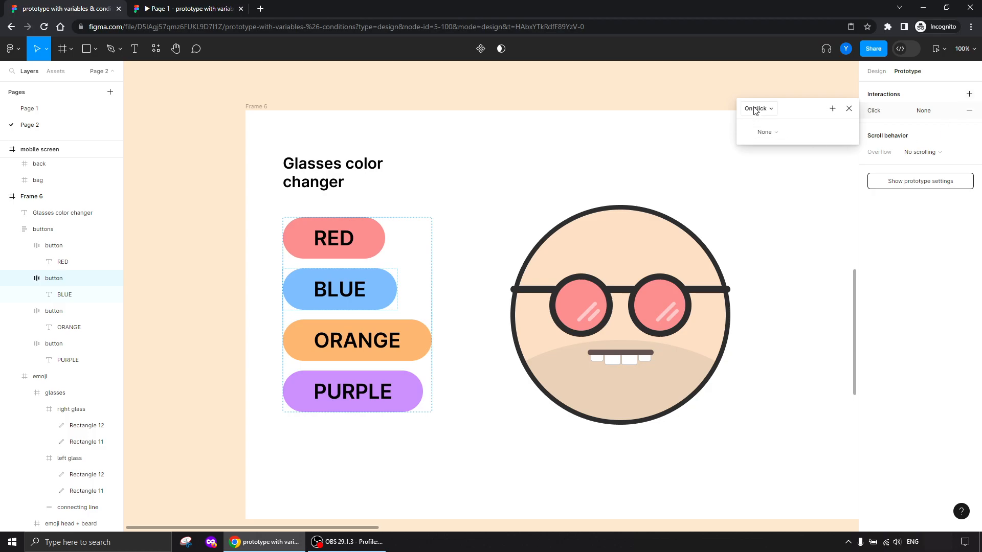
left_click(832, 109)
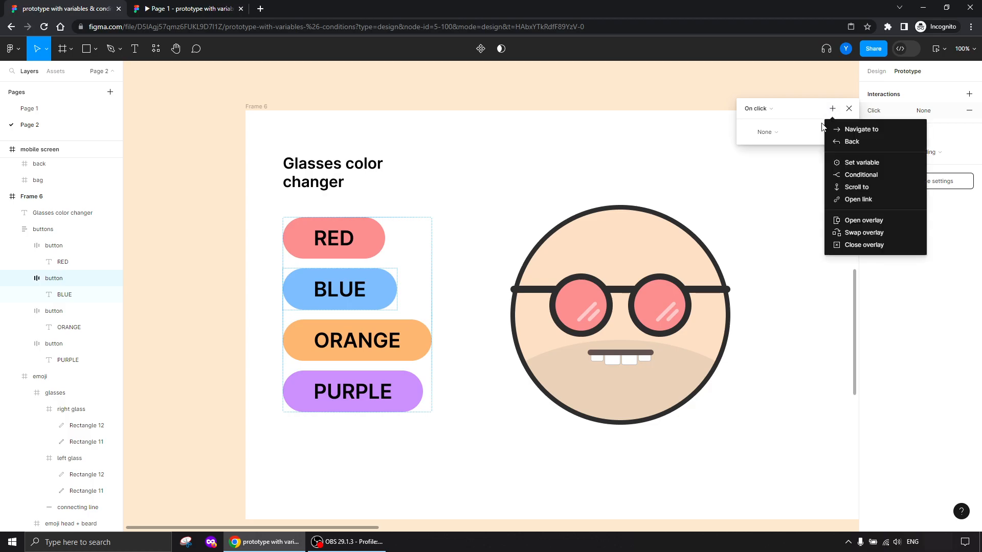
left_click(864, 163)
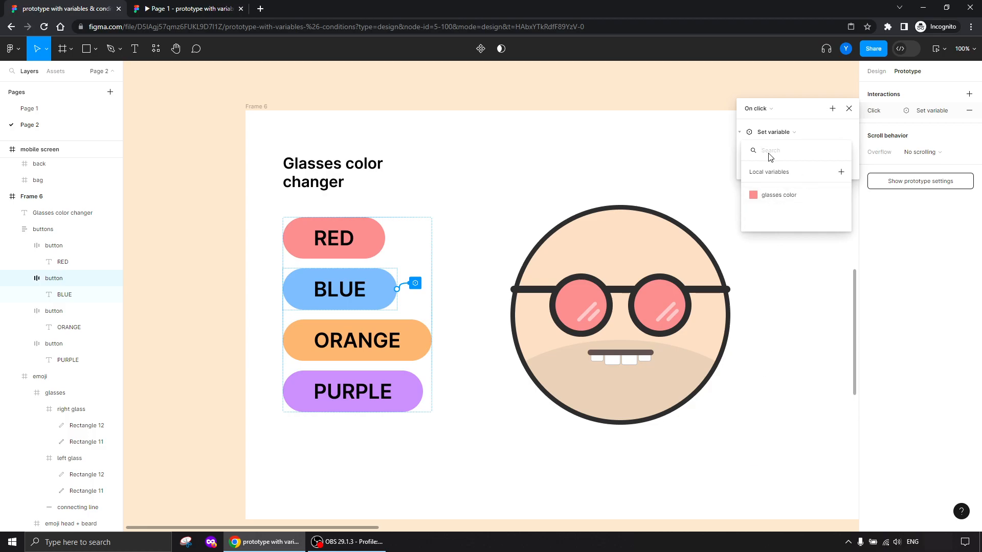
left_click(779, 197)
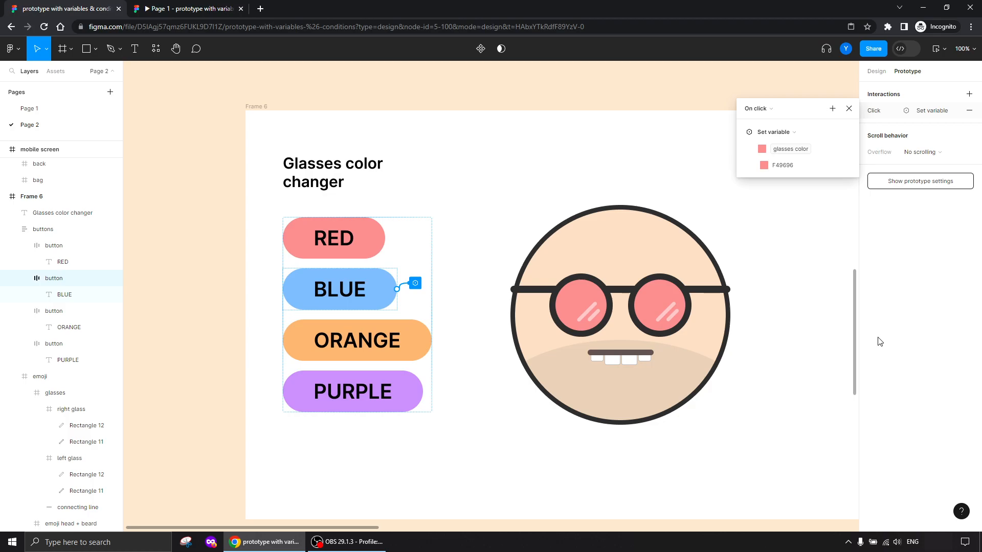
Set the BLUE button's glasses color value to the document's light blue, 87BEFF
left_click(764, 166)
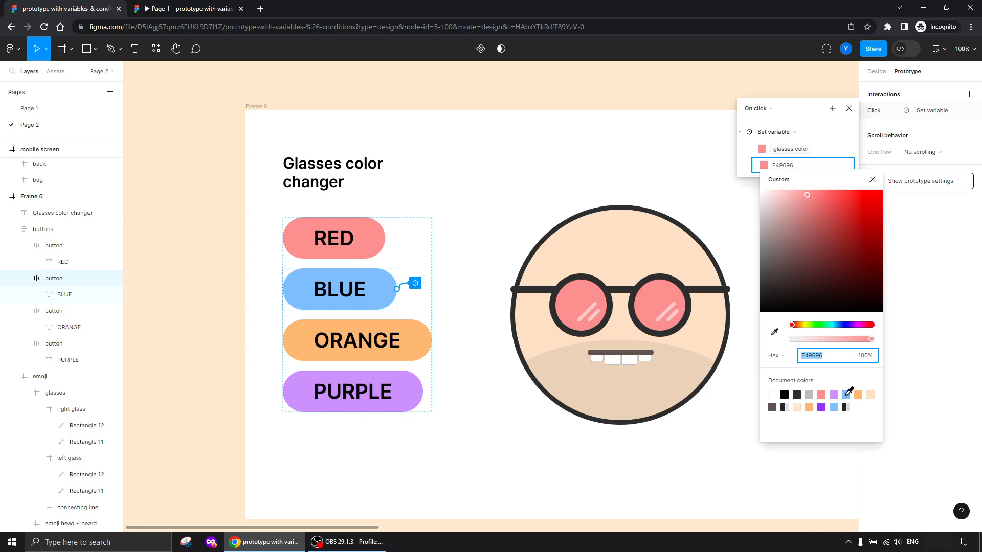
left_click(775, 332)
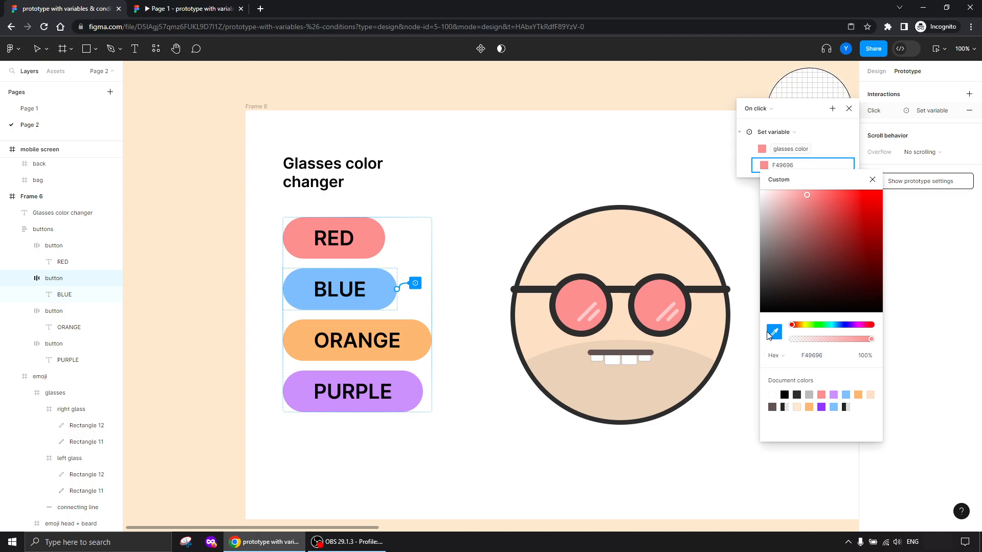
key("Escape")
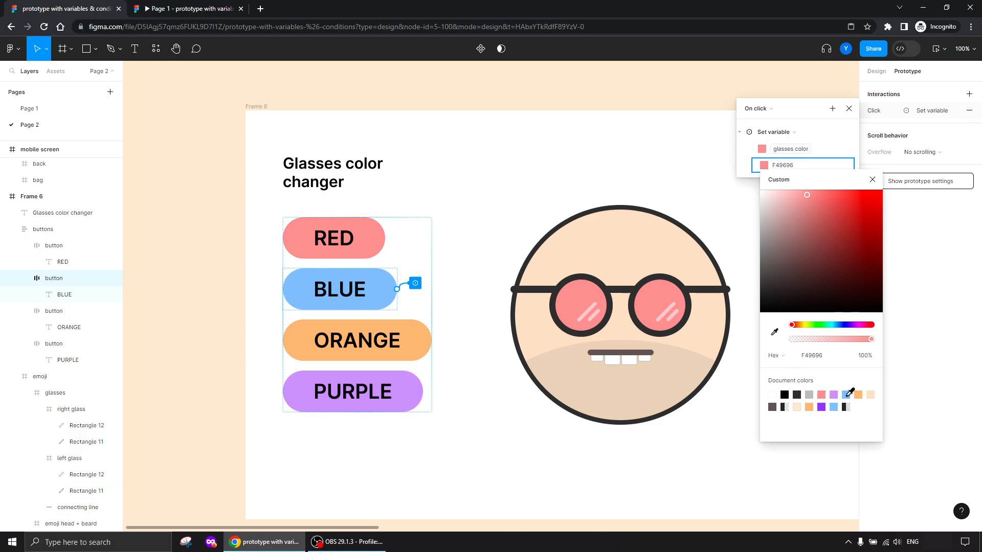
left_click(847, 395)
left_click(876, 181)
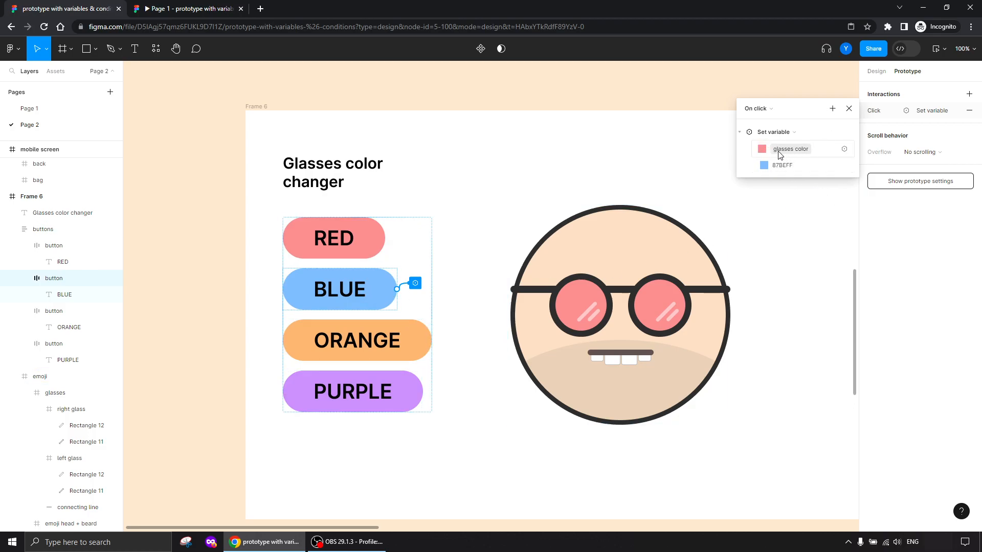
Copy the BLUE button's Set variable interaction onto the ORANGE button and set its glasses color value to orange F8B97F
left_click(401, 344)
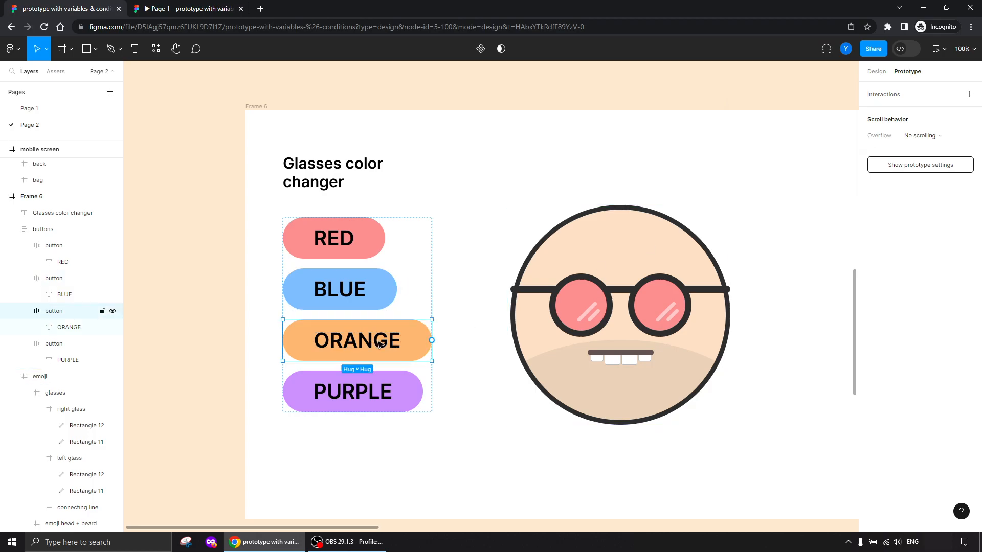
left_click(371, 282)
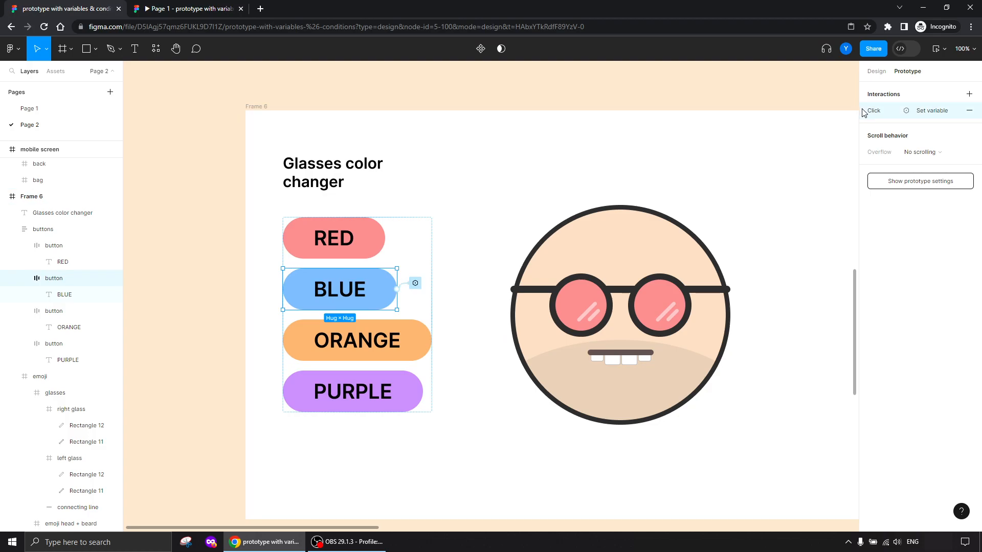
left_click(412, 347)
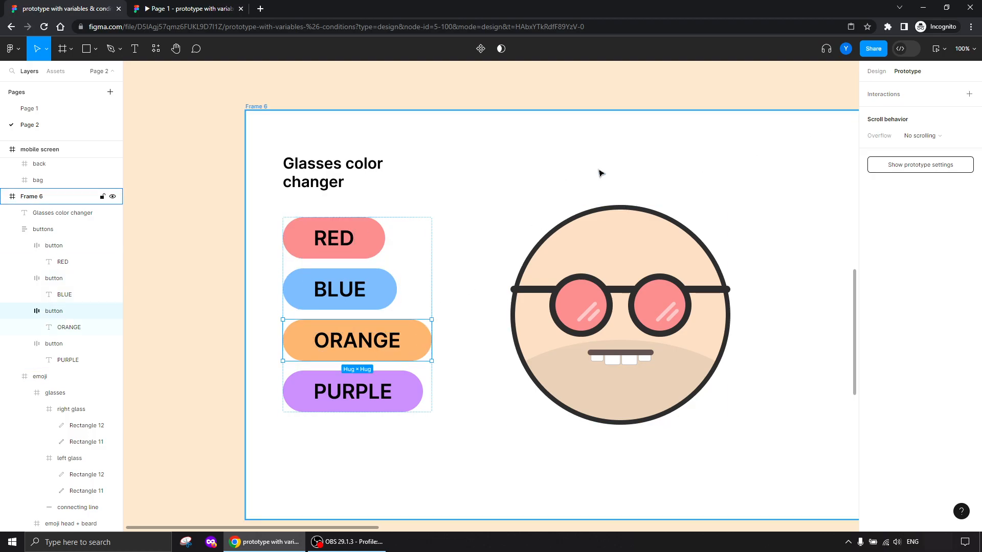
key("ctrl+v")
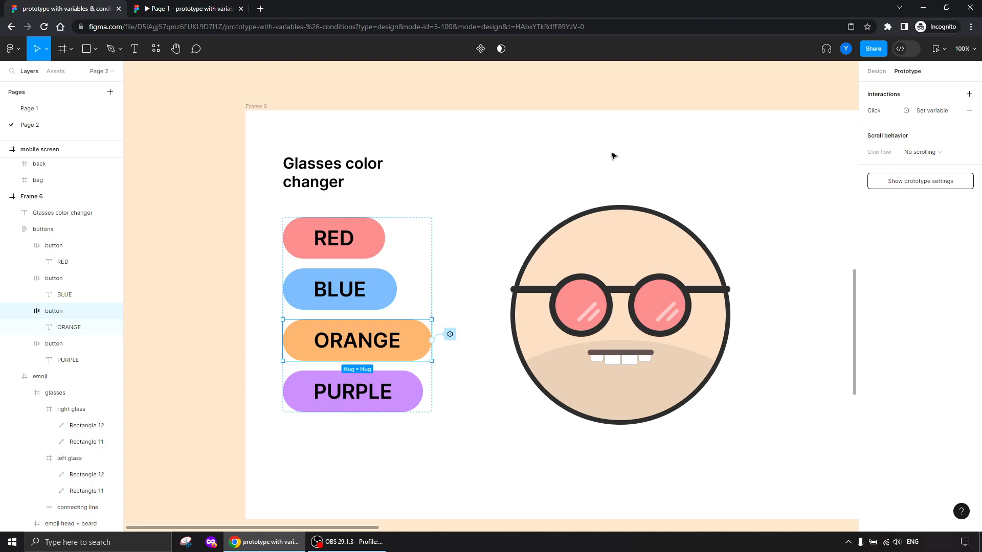
left_click(915, 121)
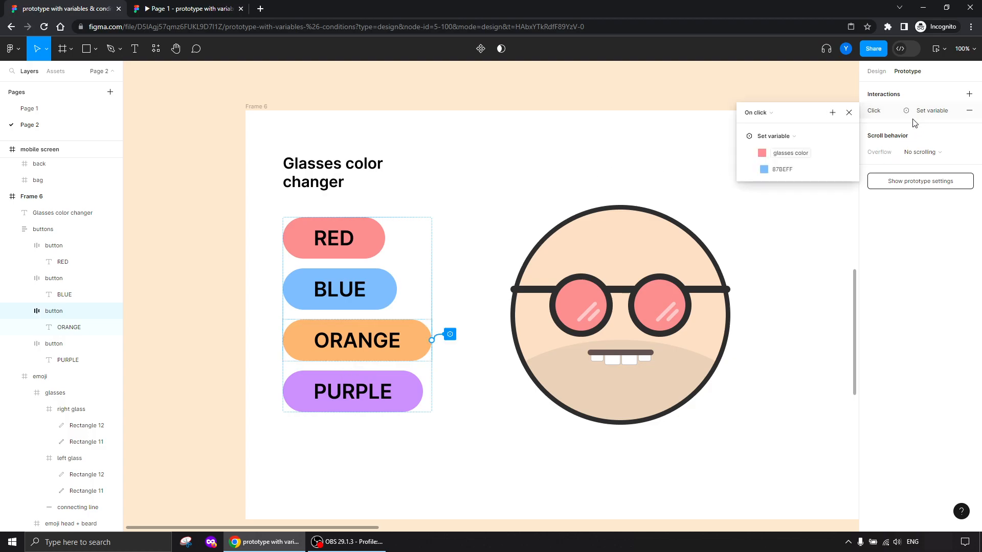
left_click(764, 169)
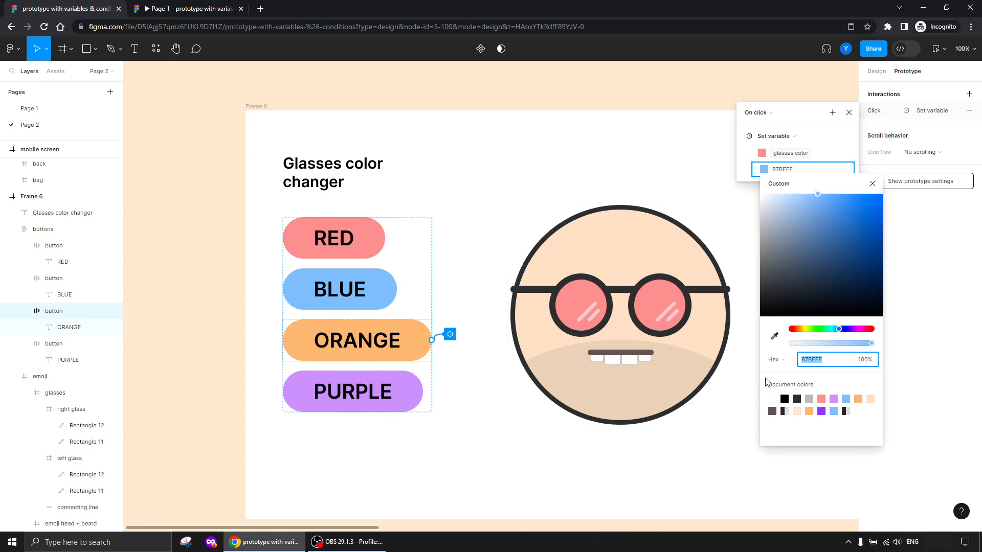
left_click(859, 398)
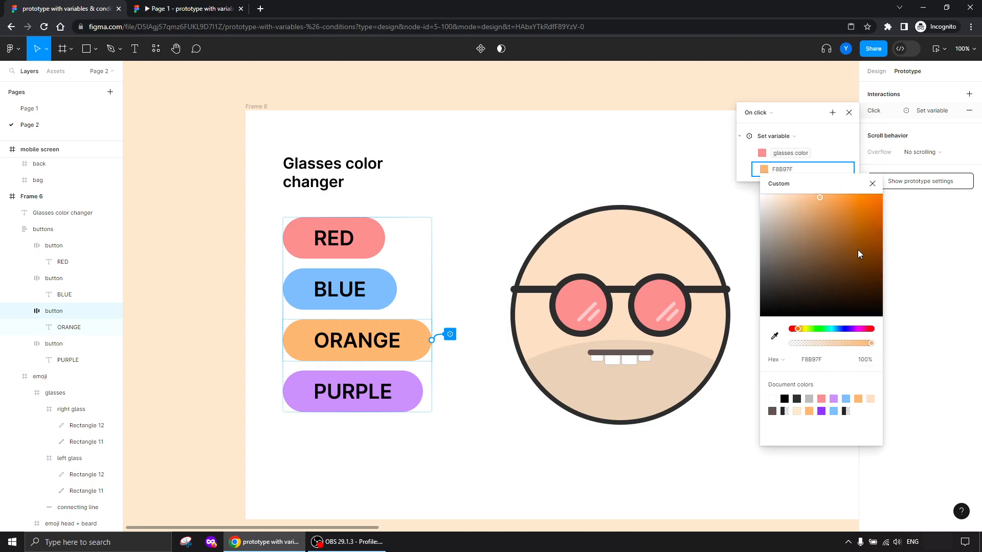
left_click(873, 184)
Paste the copied Set variable interaction onto the PURPLE button and set its glasses color value to purple CB96F4
left_click(397, 398)
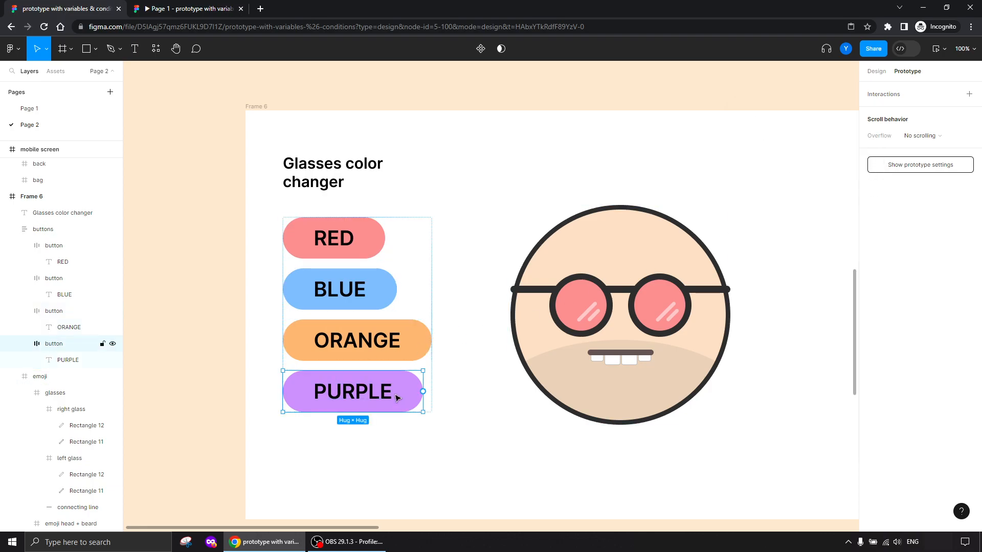
key("ctrl+v")
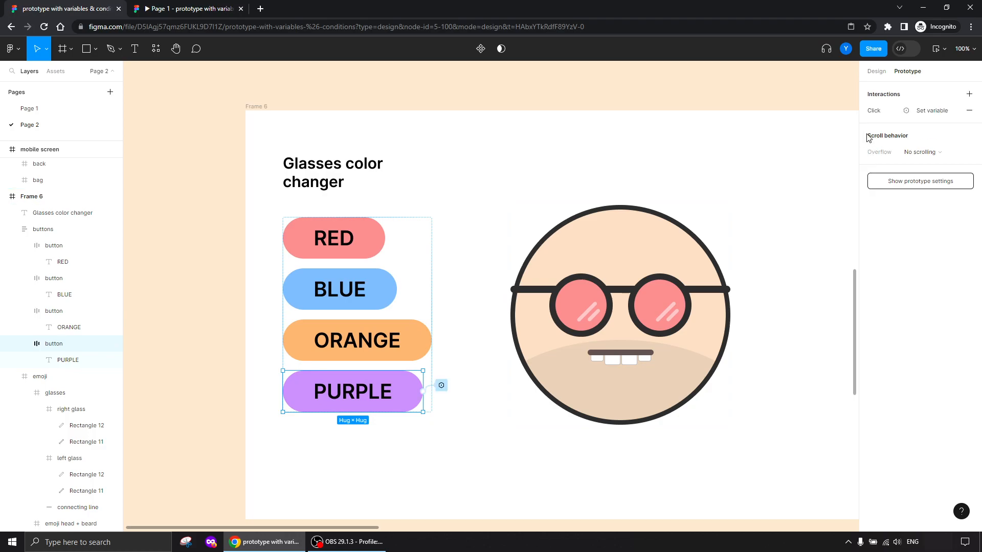
left_click(930, 114)
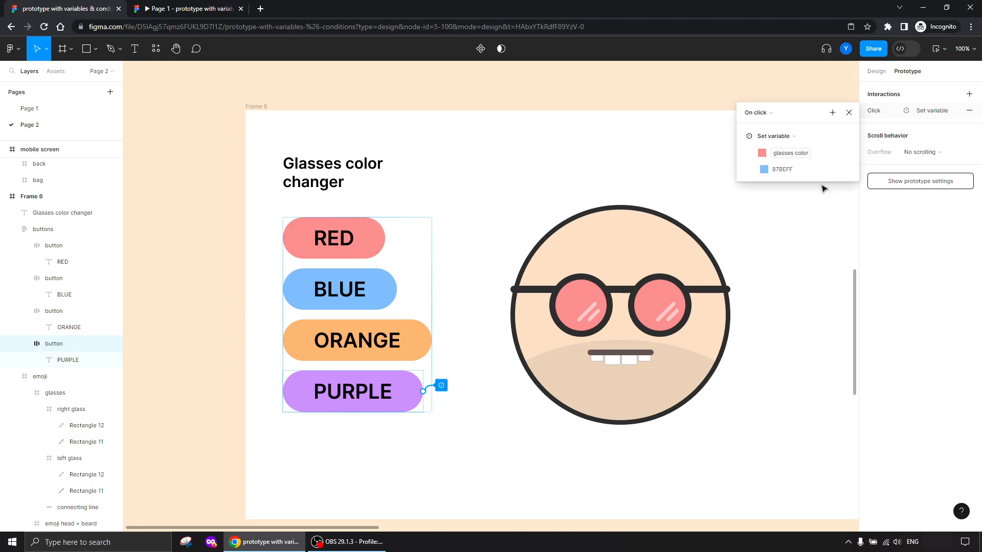
left_click(764, 172)
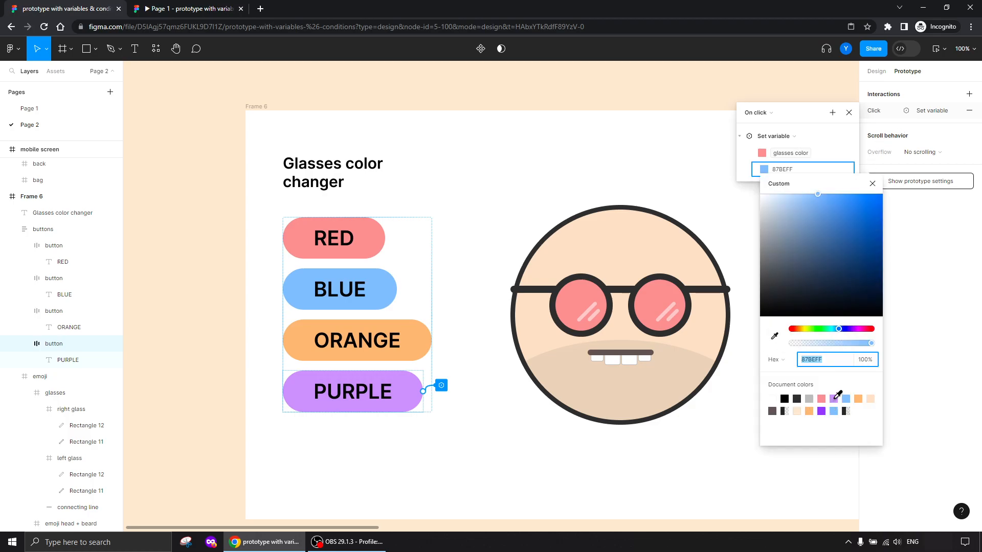
left_click(835, 398)
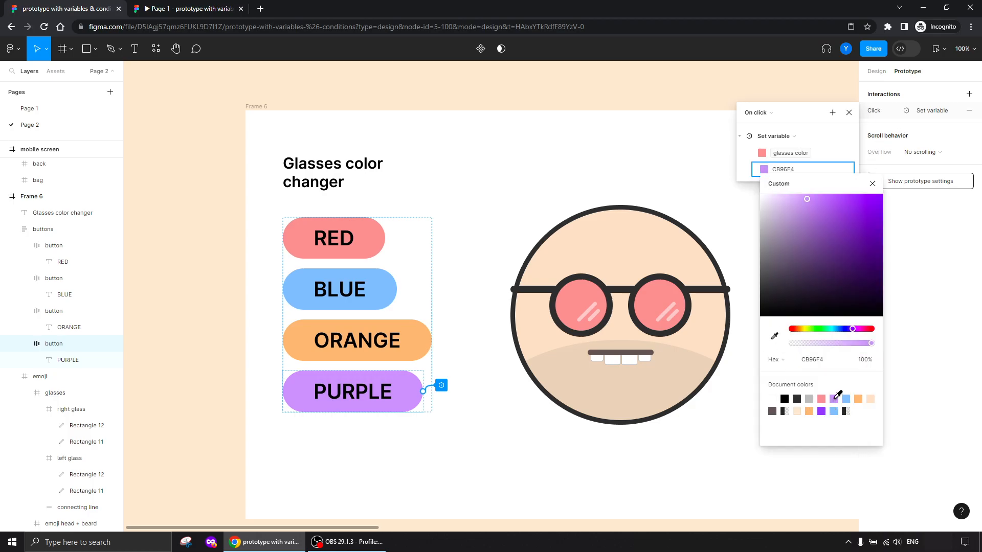
left_click(873, 184)
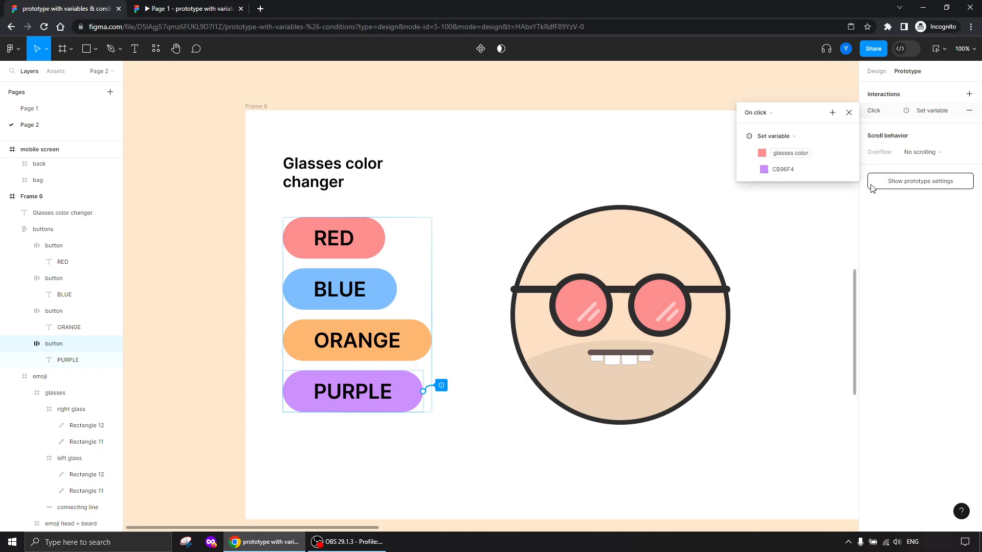
left_click(849, 114)
left_click(485, 169)
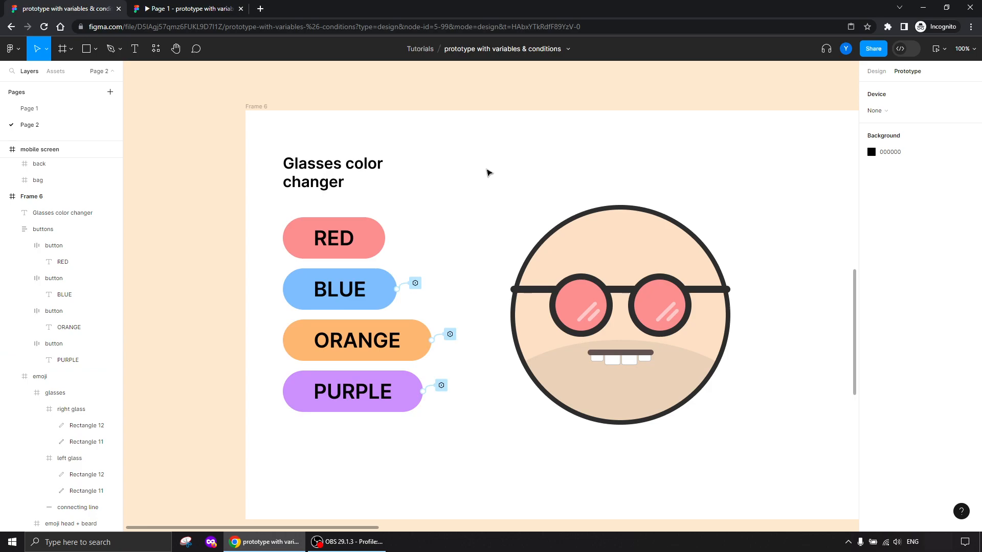
Paste the copied Set variable interaction onto the RED button and set its glasses color value to red F49696
left_click(340, 310)
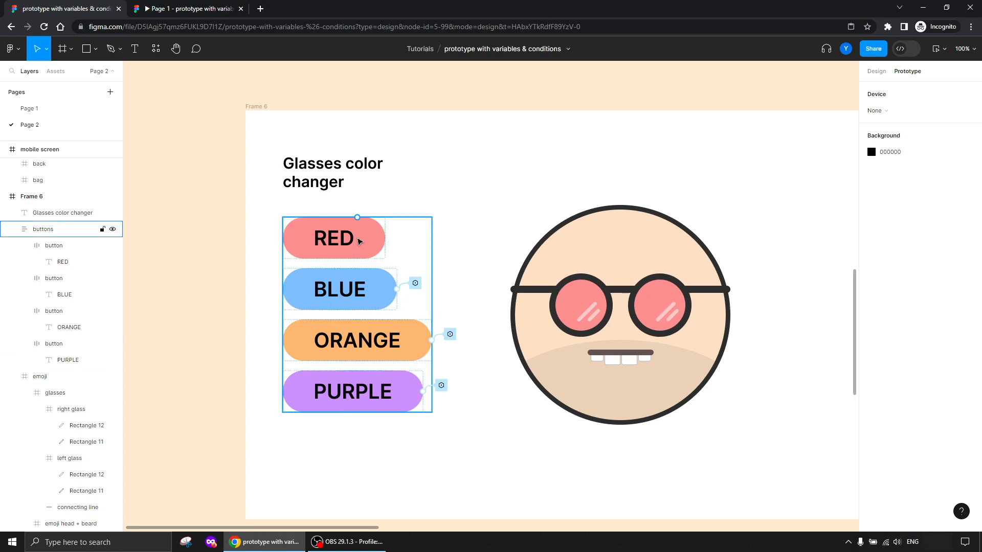
left_click(359, 242)
key("ctrl+v")
left_click(917, 112)
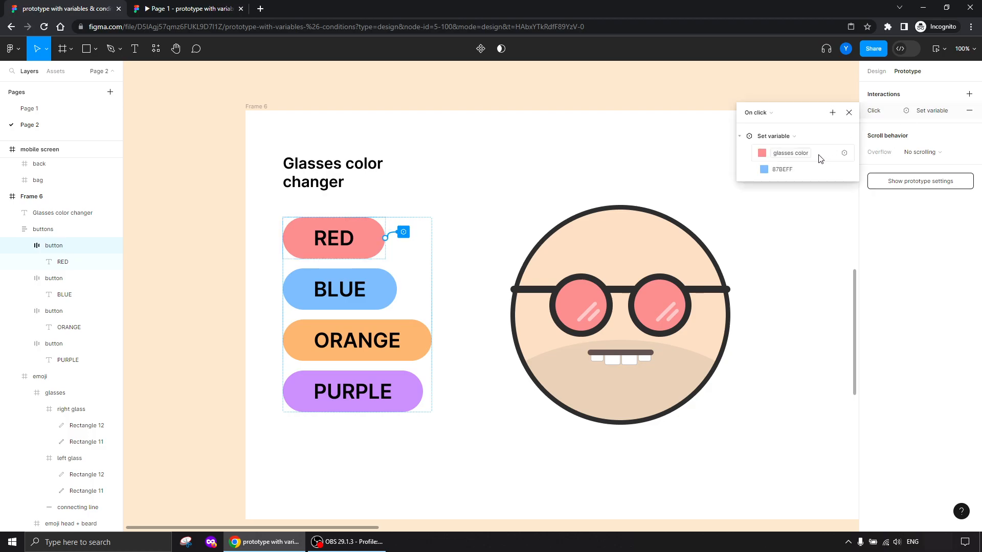
left_click(764, 169)
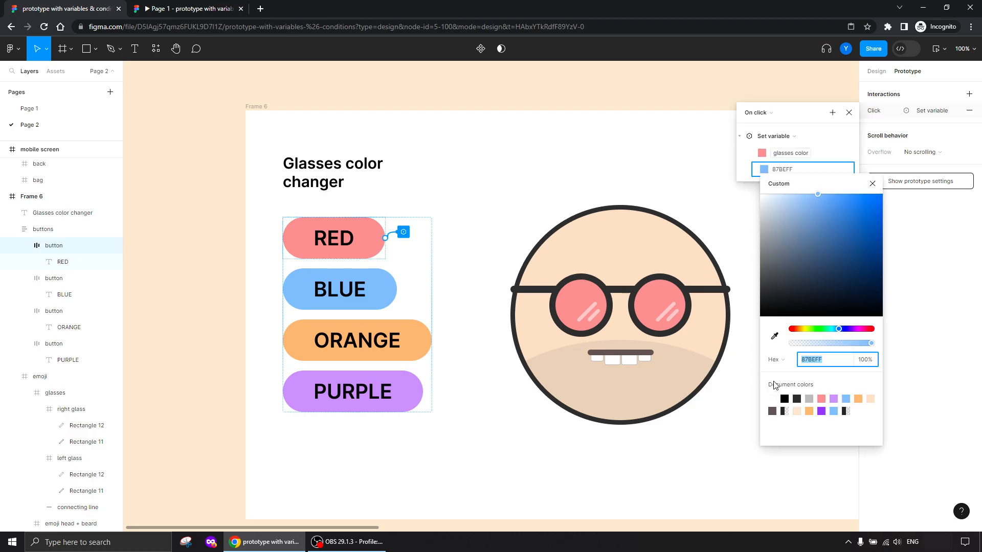
left_click(822, 399)
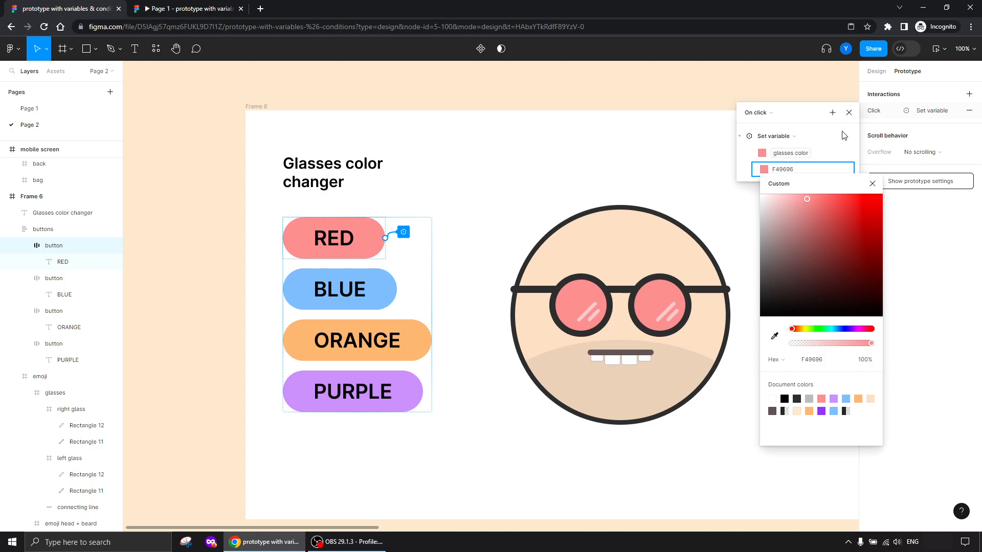
left_click(849, 113)
left_click(457, 167)
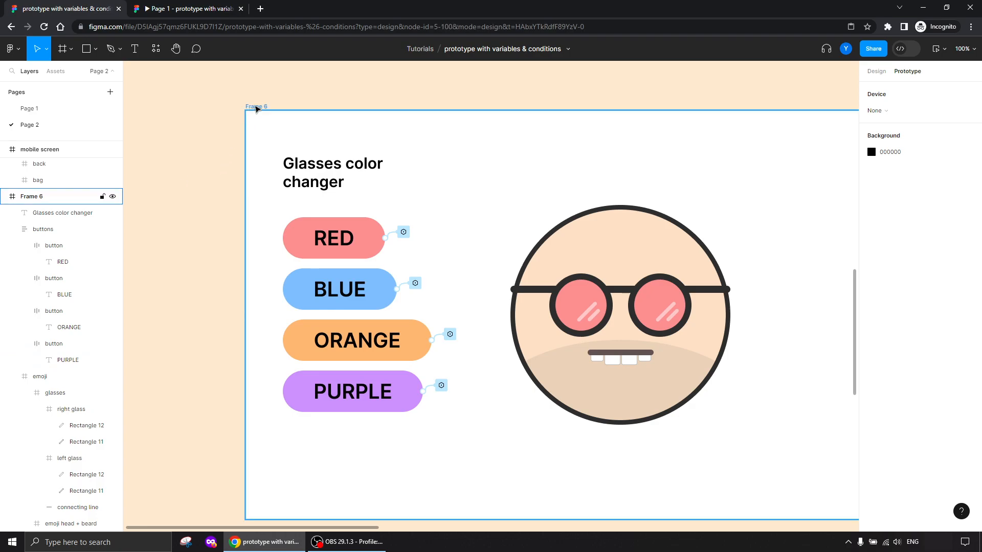
Make Frame 6 a flow starting point and open the inline prototype preview of that flow
left_click(256, 107)
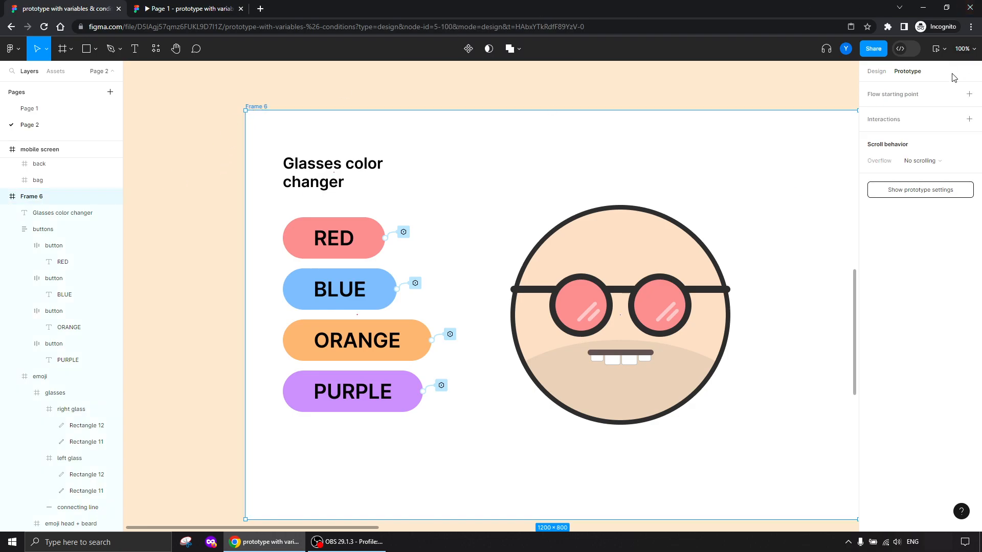
left_click(933, 53)
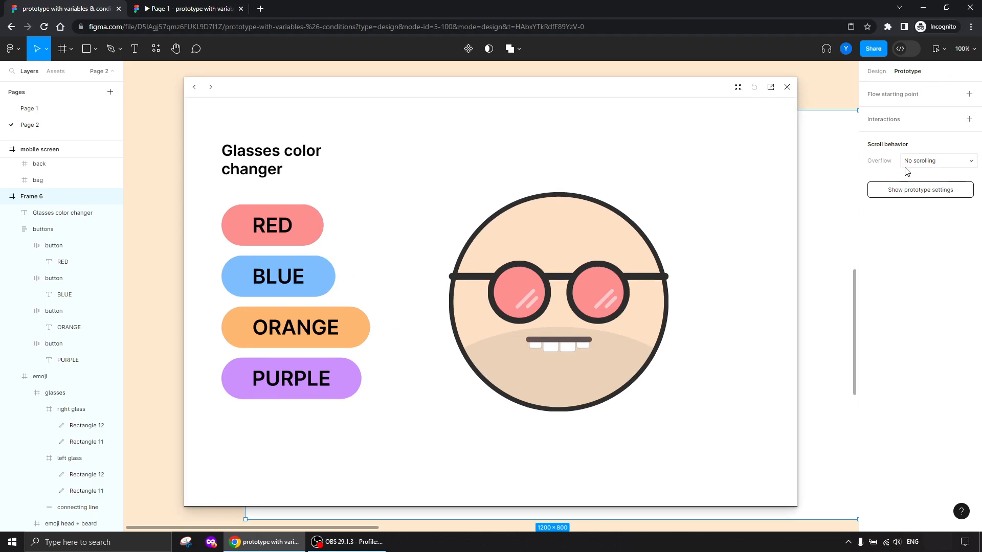
left_click(790, 88)
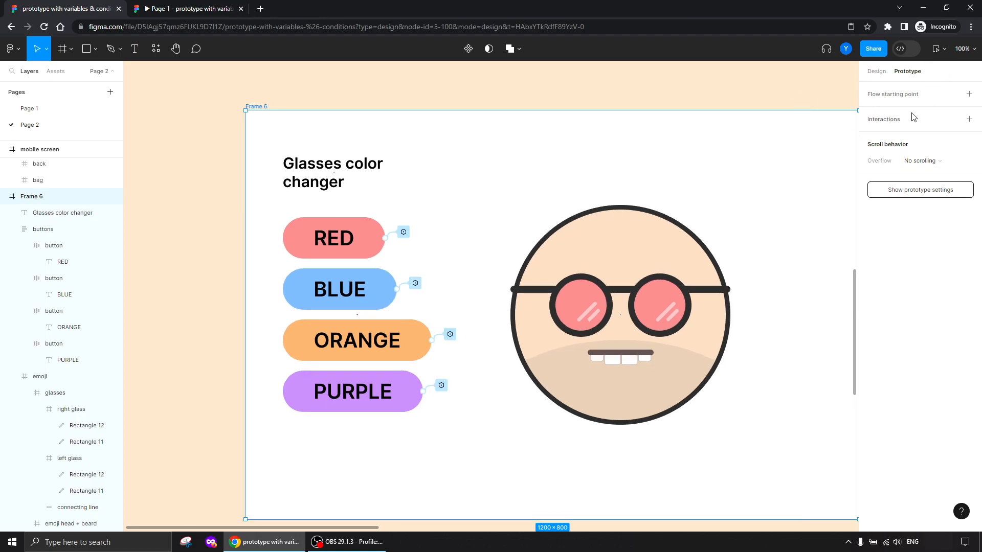
left_click(969, 94)
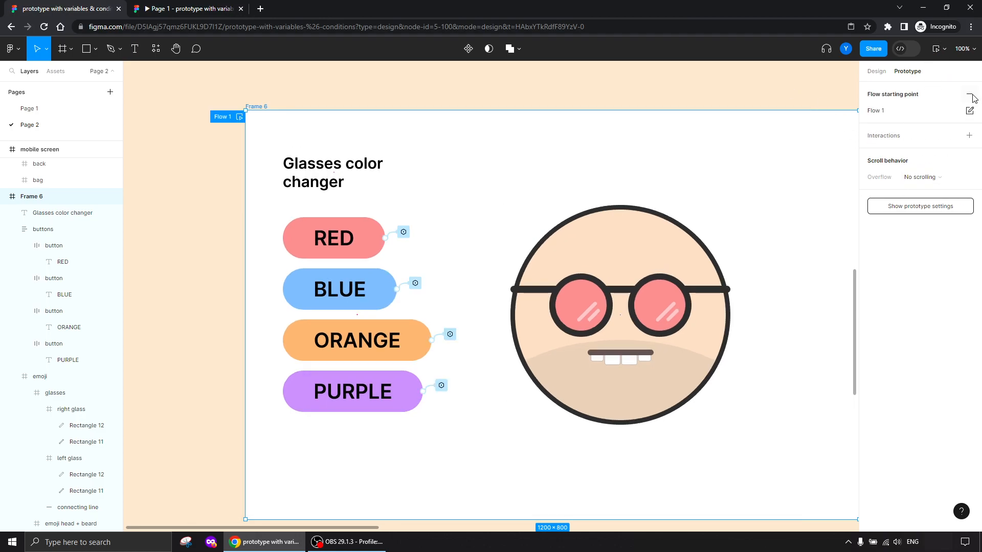
left_click(239, 118)
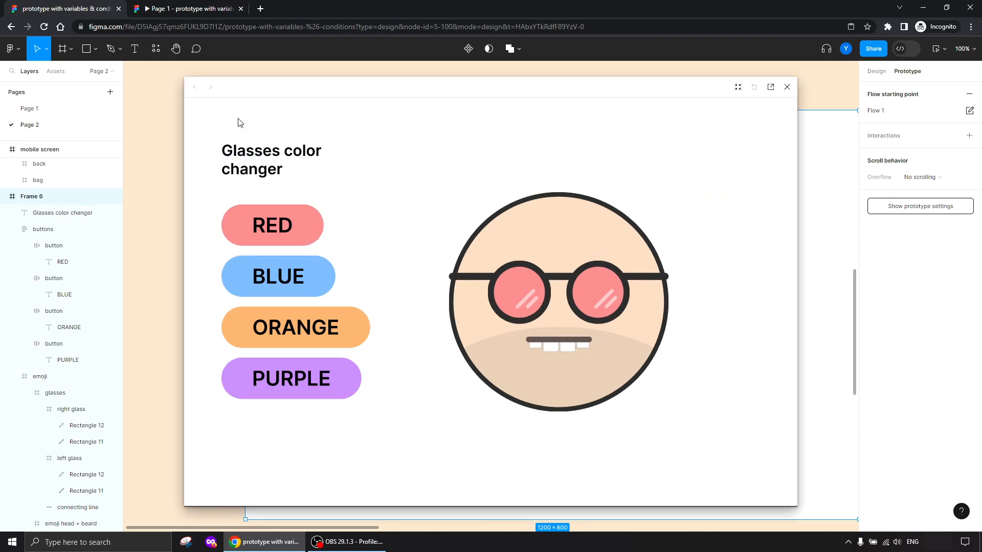
Test the RED, BLUE, ORANGE and PURPLE buttons in the prototype preview, close it and clear the selection
left_click(285, 285)
left_click(285, 334)
left_click(291, 385)
left_click(265, 332)
left_click(262, 263)
left_click(263, 227)
left_click(285, 271)
left_click(298, 332)
left_click(318, 380)
left_click(787, 87)
left_click(326, 278)
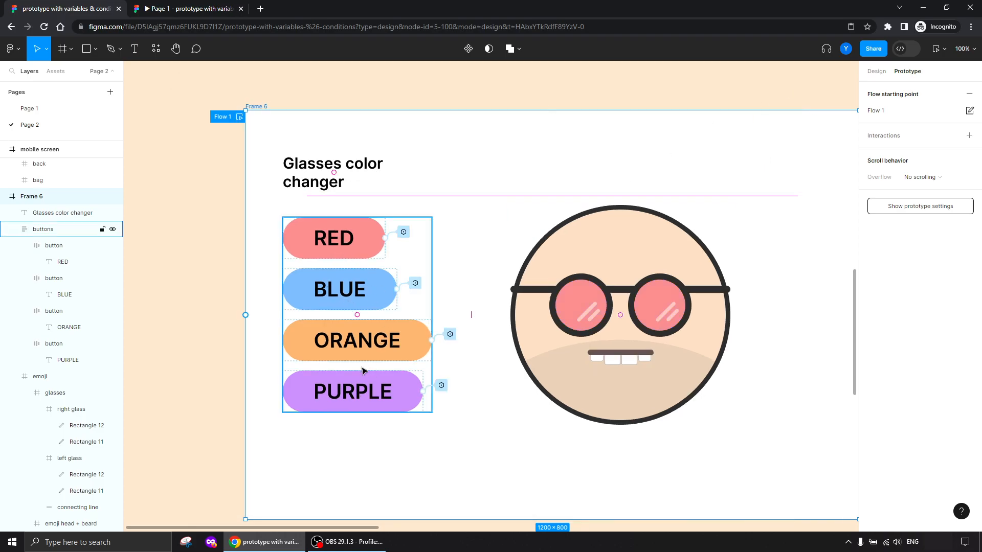
left_click(329, 421)
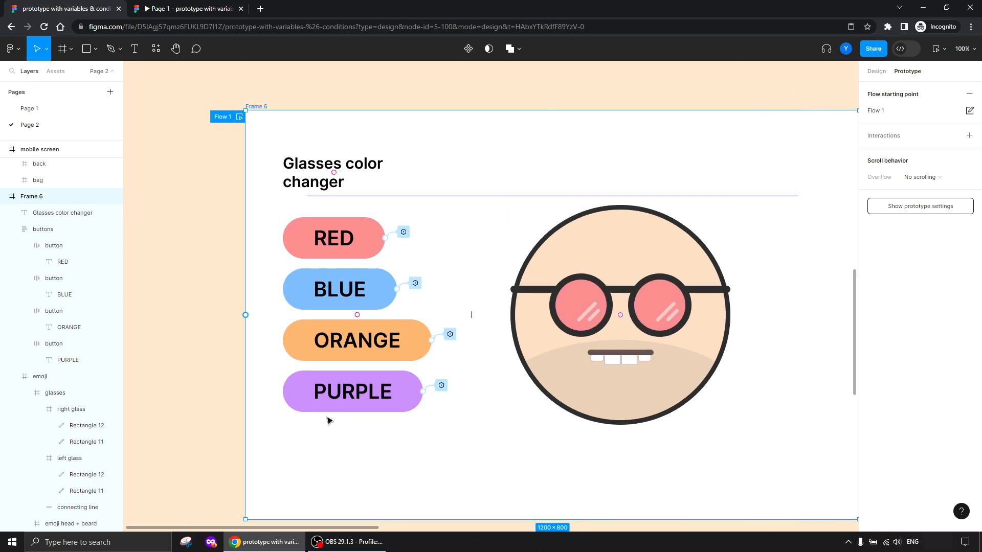
left_click(177, 316)
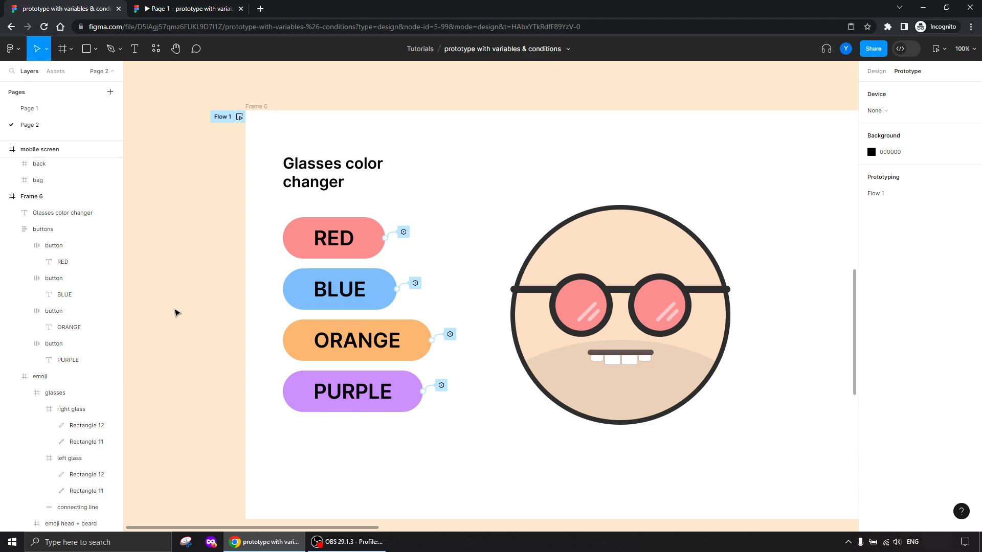
Examine the mobile screen frame, including its bag counter, quantity selector and Add to bag button
key("ctrl+minus")
left_click_drag(340, 373, 287, 312)
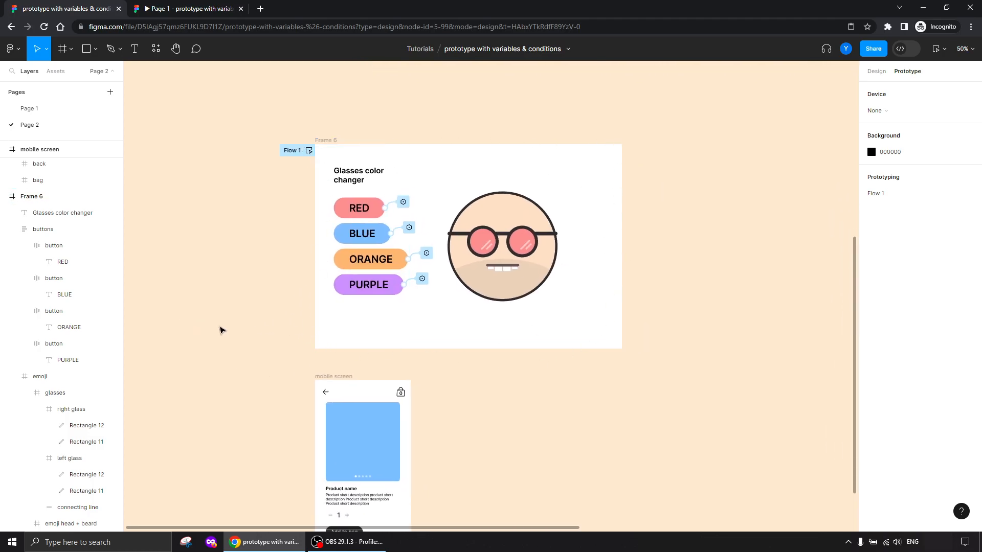
left_click_drag(215, 405, 293, 217)
key("ctrl+plus")
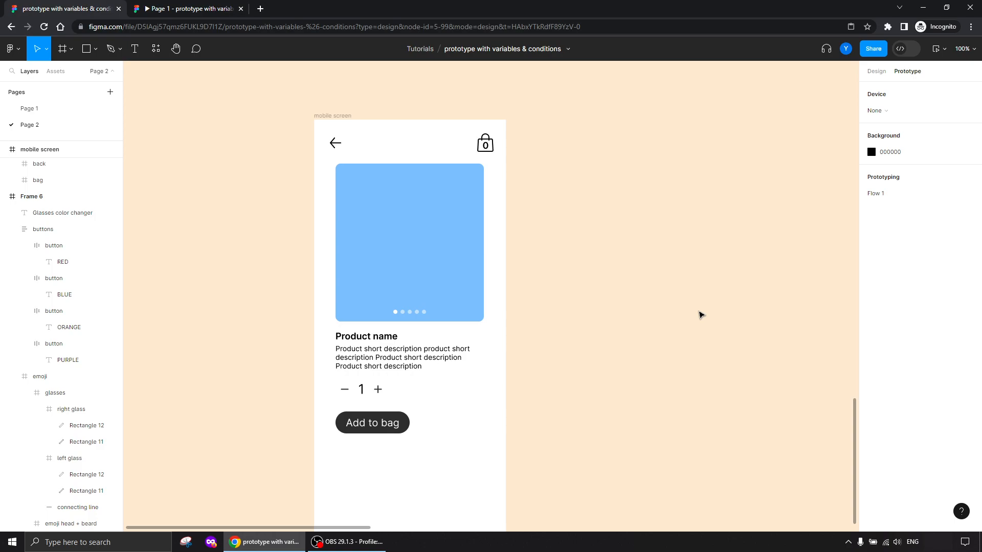
key("ctrl+minus")
left_click_drag(659, 239, 602, 405)
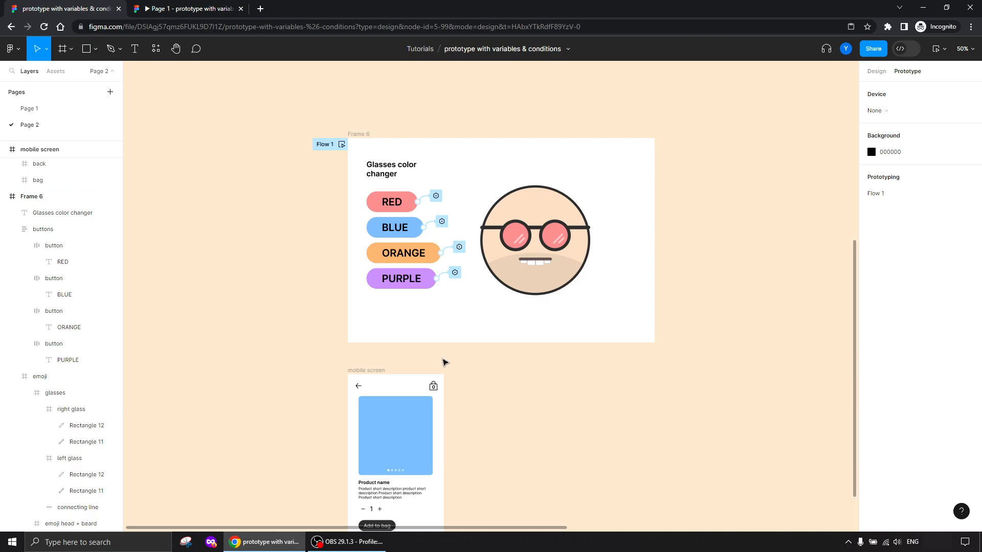
left_click_drag(520, 458, 653, 246)
key("ctrl+plus")
key("ctrl+plus")
key("ctrl+minus")
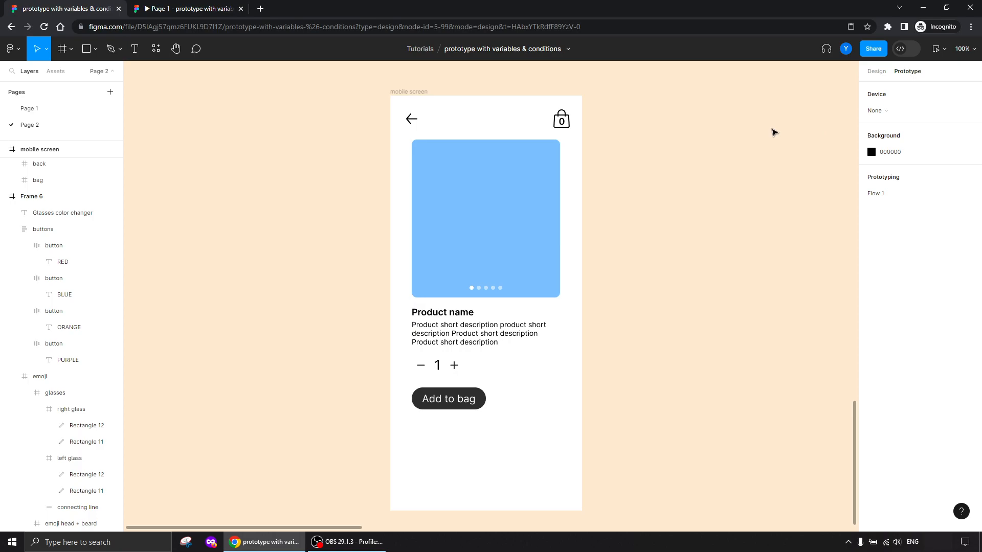
Create a new local variable collection named Product page
left_click(876, 74)
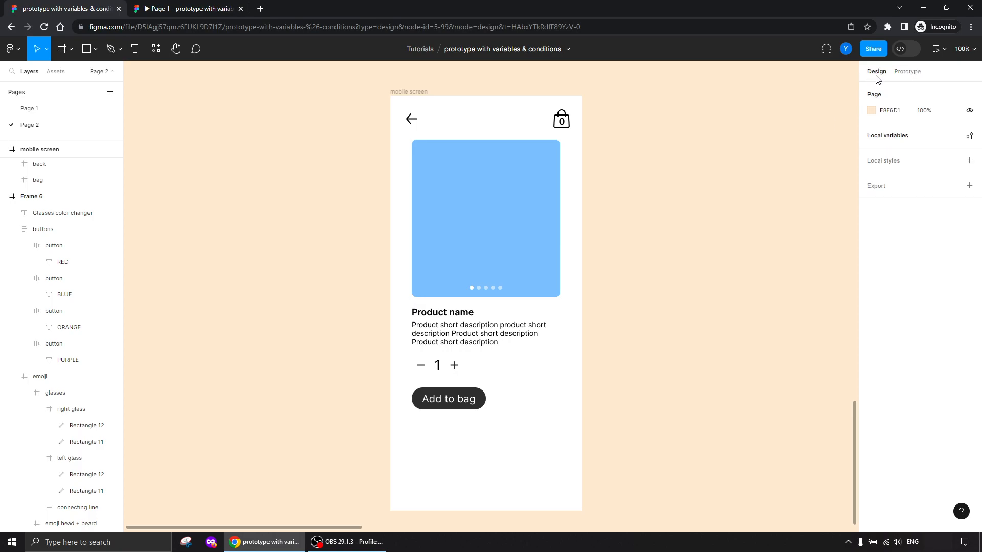
left_click(969, 136)
left_click(546, 80)
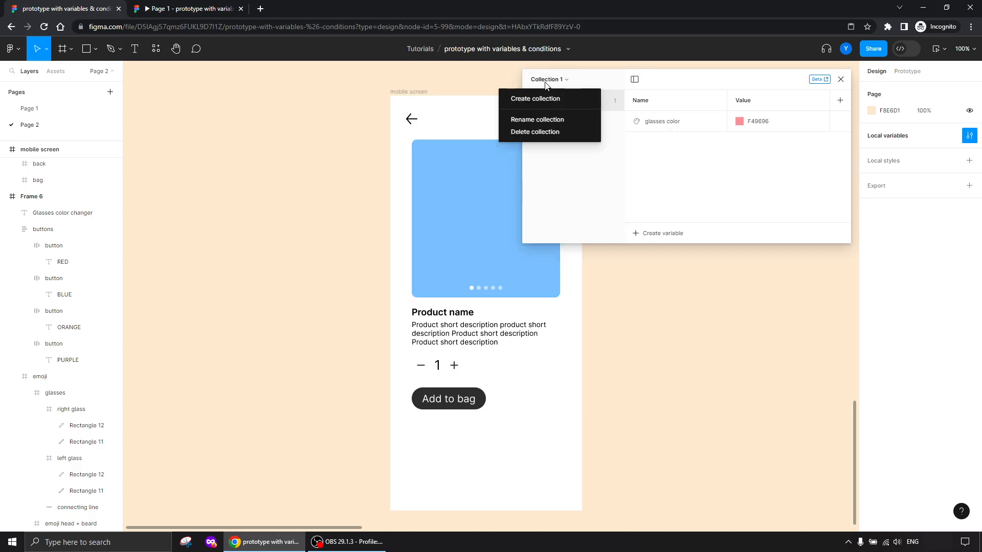
left_click(523, 100)
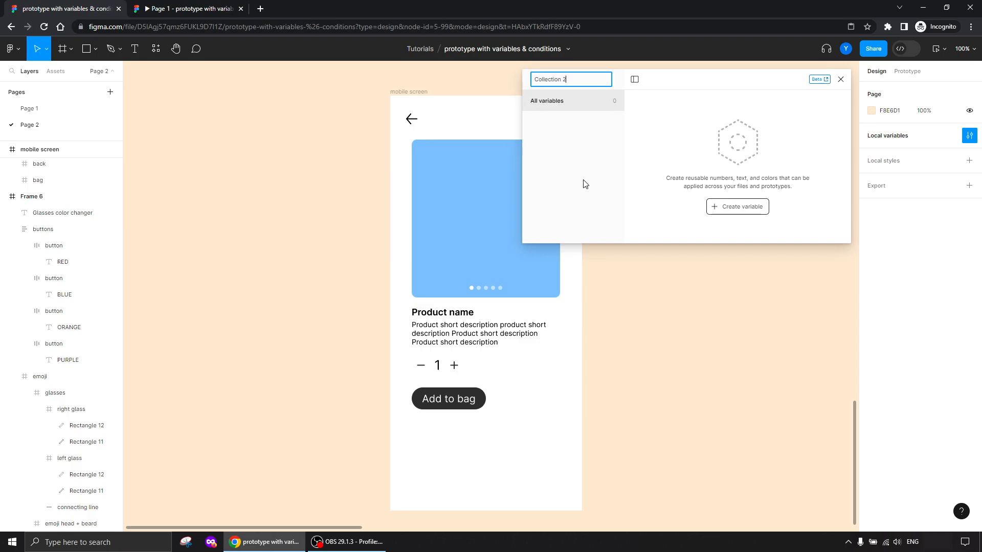
key("BackSpace")
key("BackSpace")
key("BackSpace")
key("BackSpace")
key("BackSpace")
key("BackSpace")
key("BackSpace")
key("BackSpace")
key("BackSpace")
key("BackSpace")
key("BackSpace")
Create a number variable named bag count in the Product page collection and view its number scoping options
left_click(735, 211)
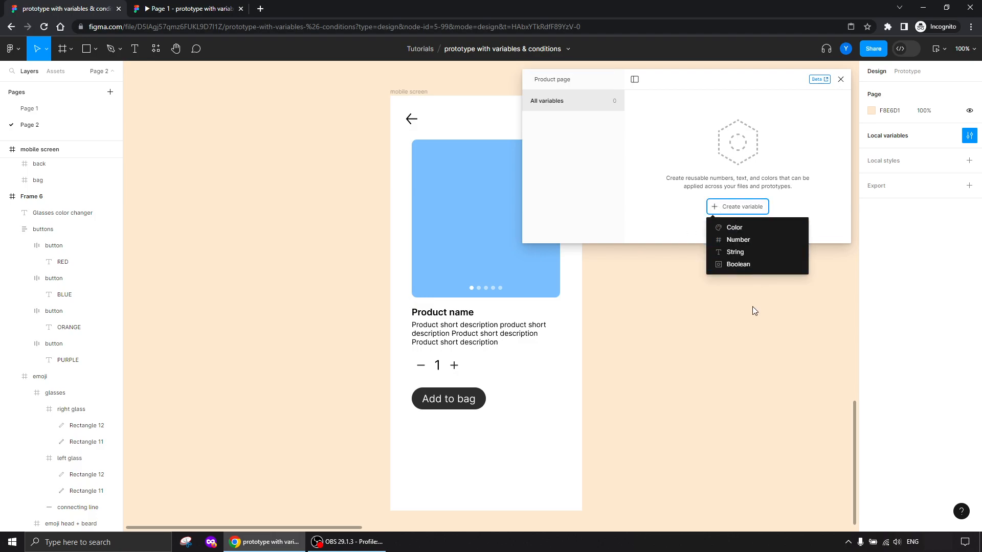
left_click(737, 240)
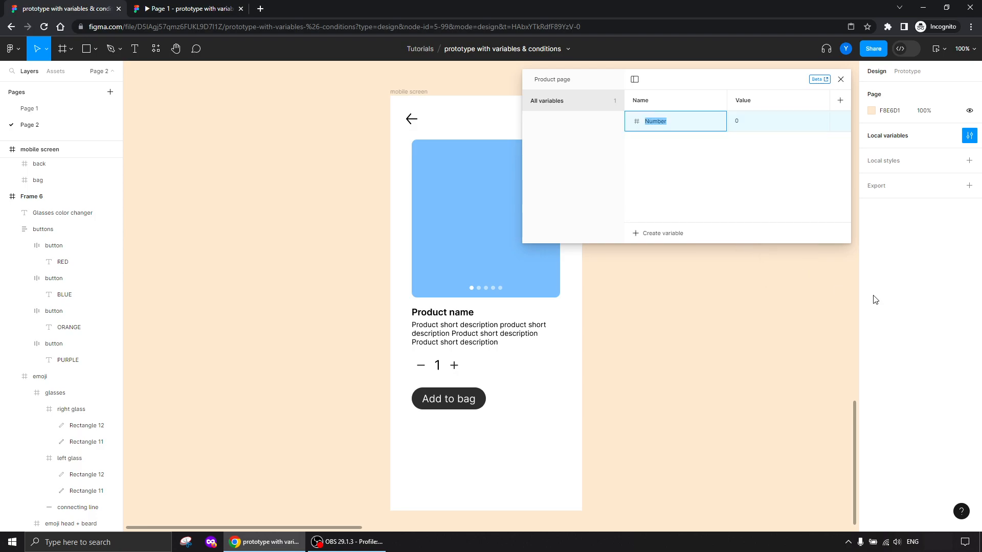
left_click_drag(728, 79, 773, 251)
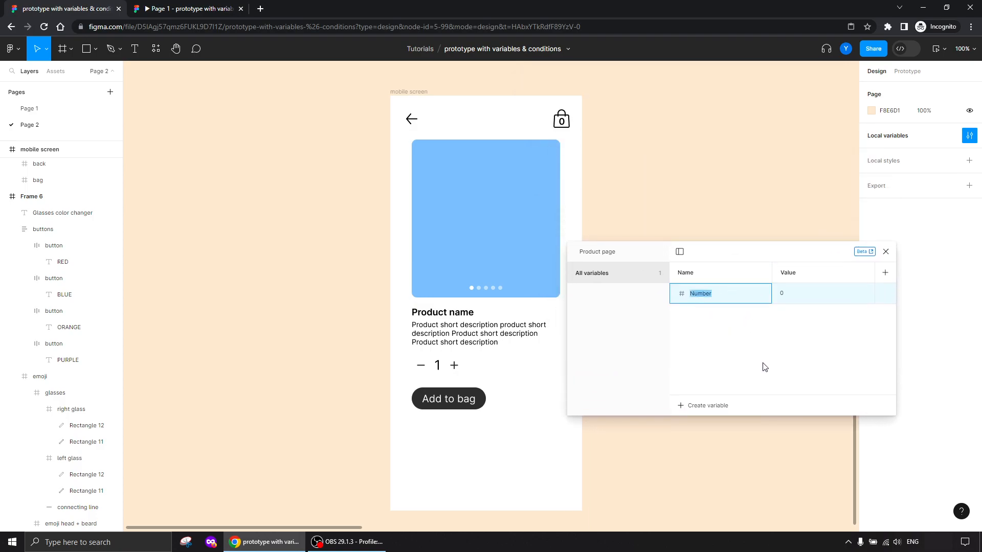
type("bag count")
key("Return")
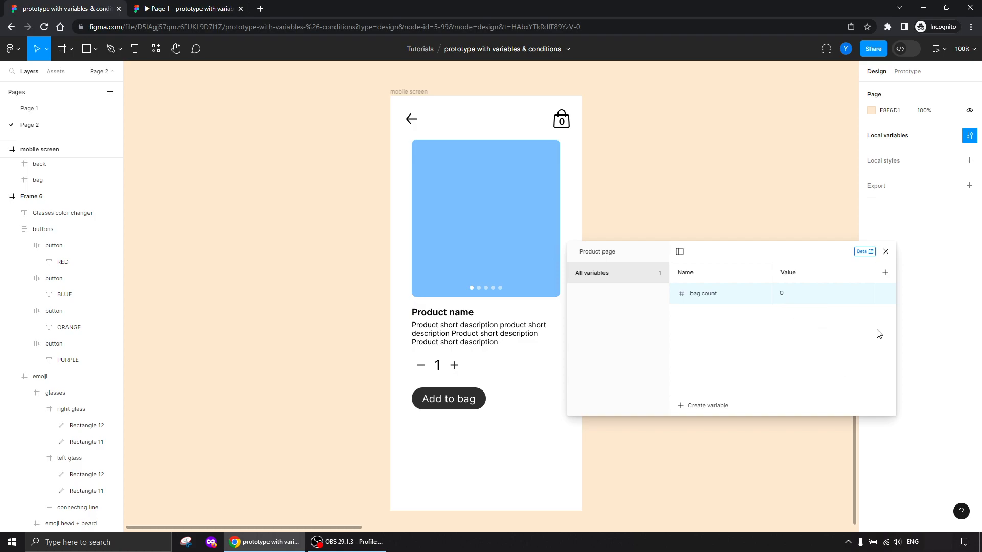
left_click(886, 296)
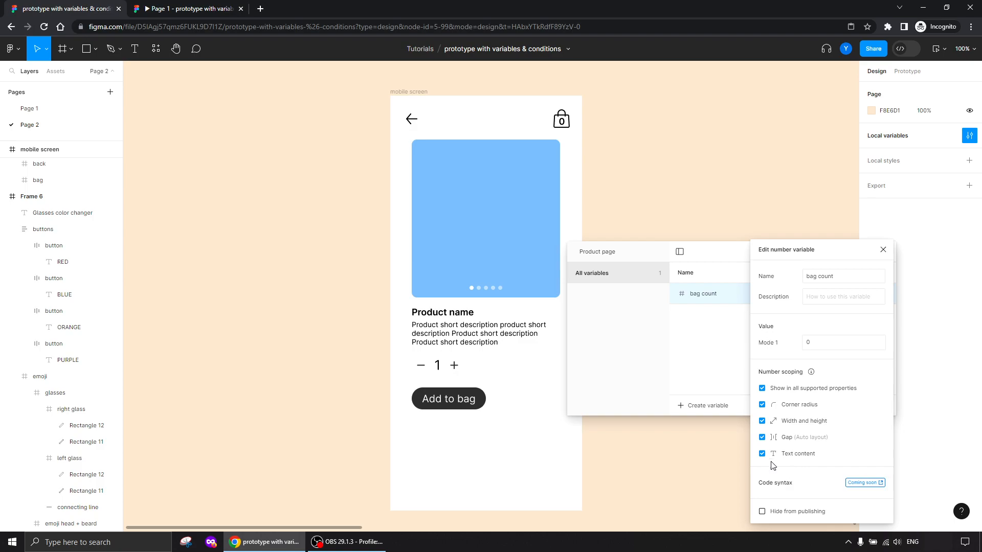
left_click(721, 359)
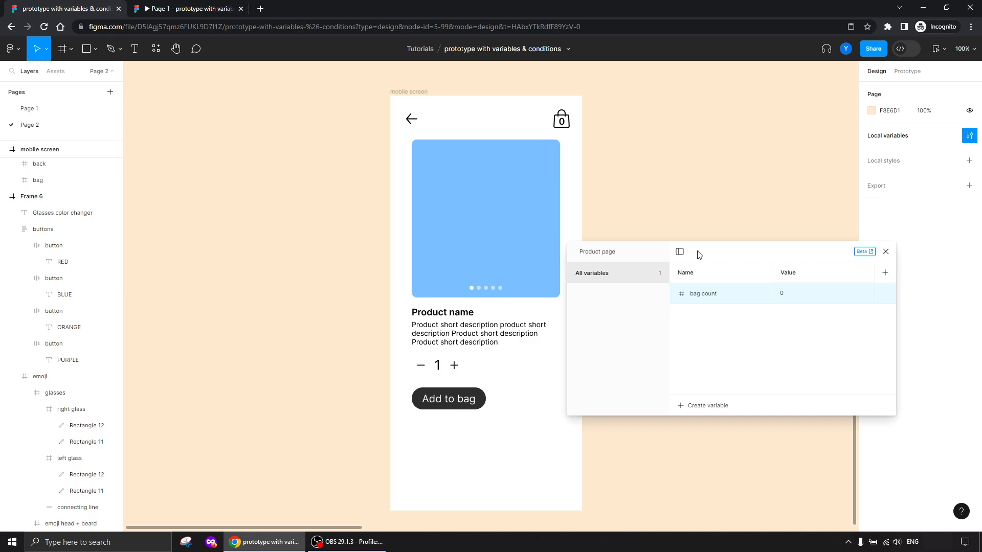
Add a number variable named quantity with value 1 to the Product page collection and close the variables window
left_click_drag(721, 258, 654, 201)
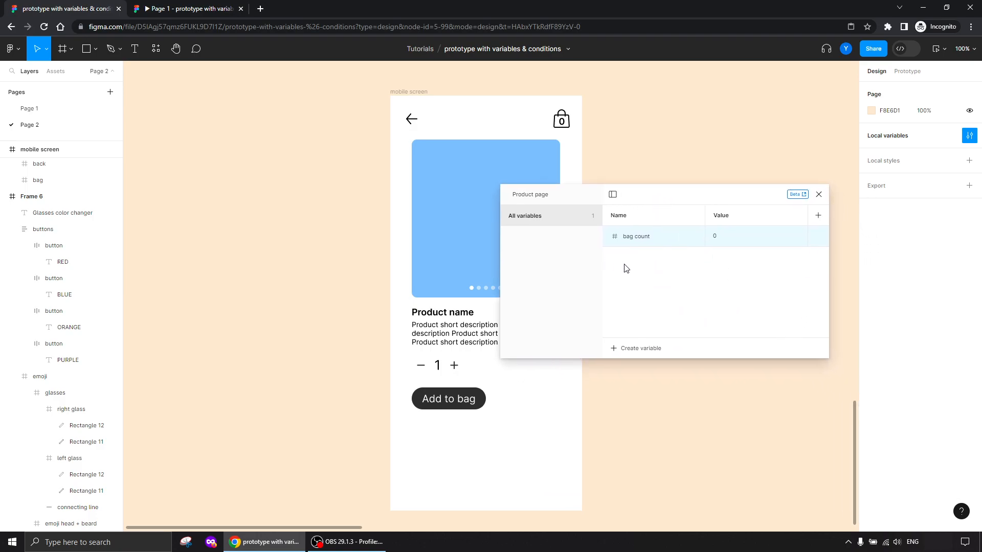
left_click(641, 349)
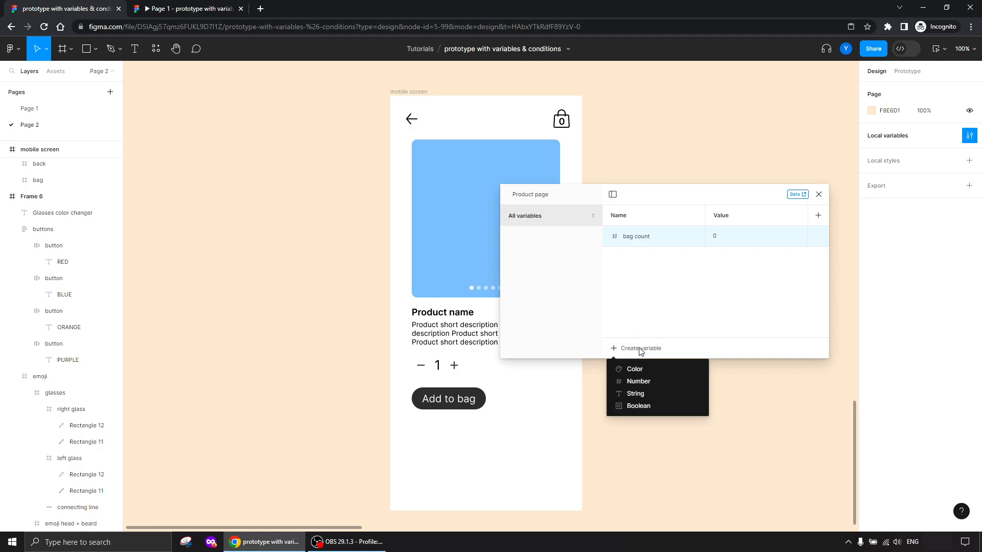
left_click(640, 382)
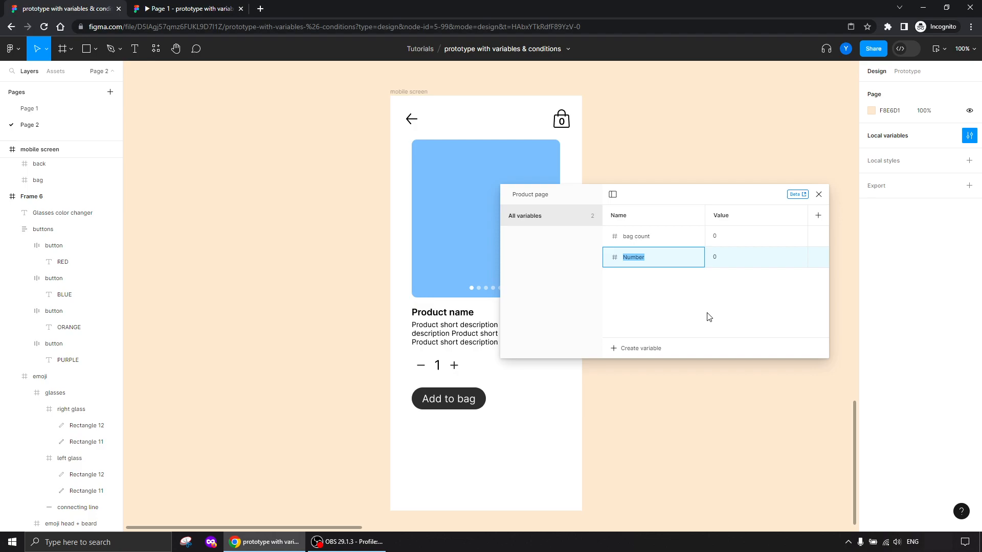
type("c")
type("uantity")
left_click(715, 258)
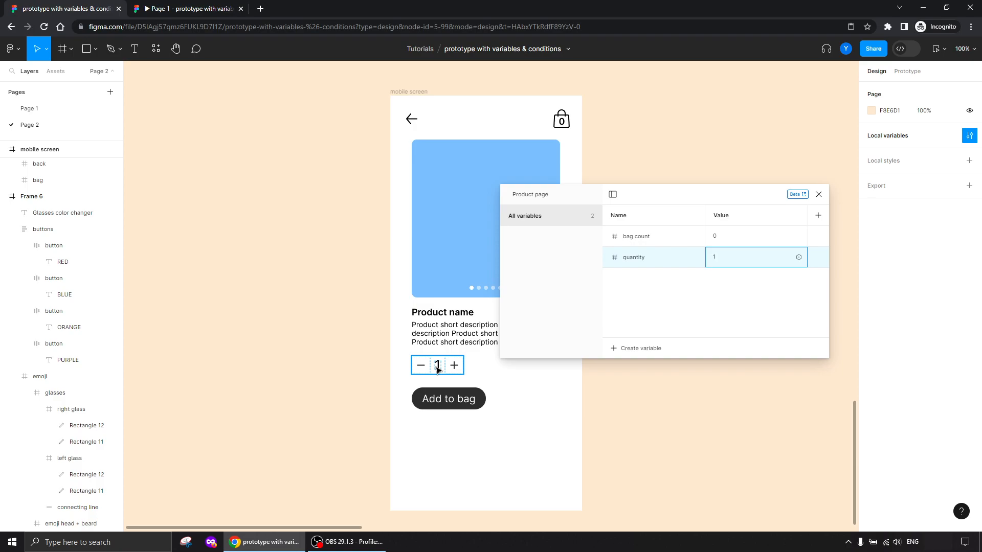
left_click(721, 298)
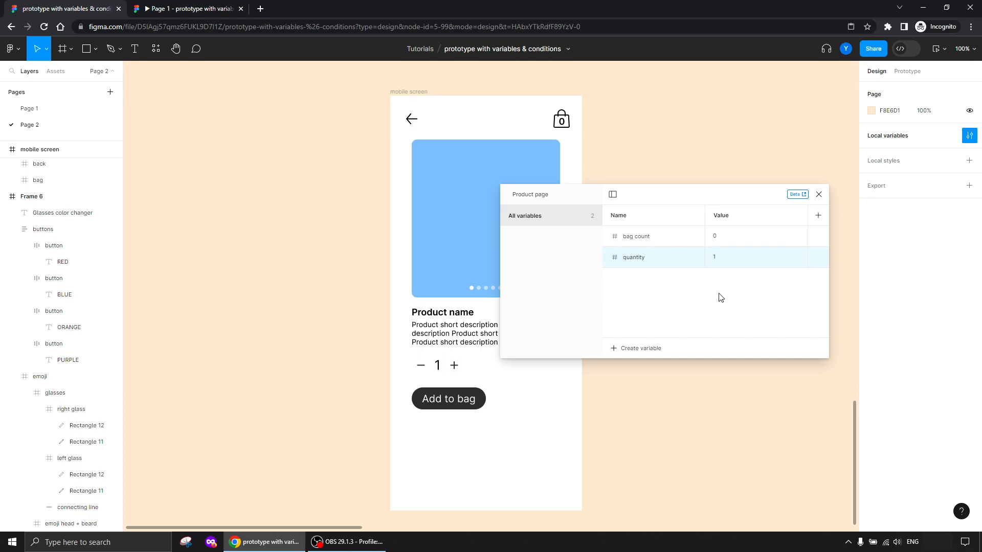
left_click_drag(664, 199, 704, 172)
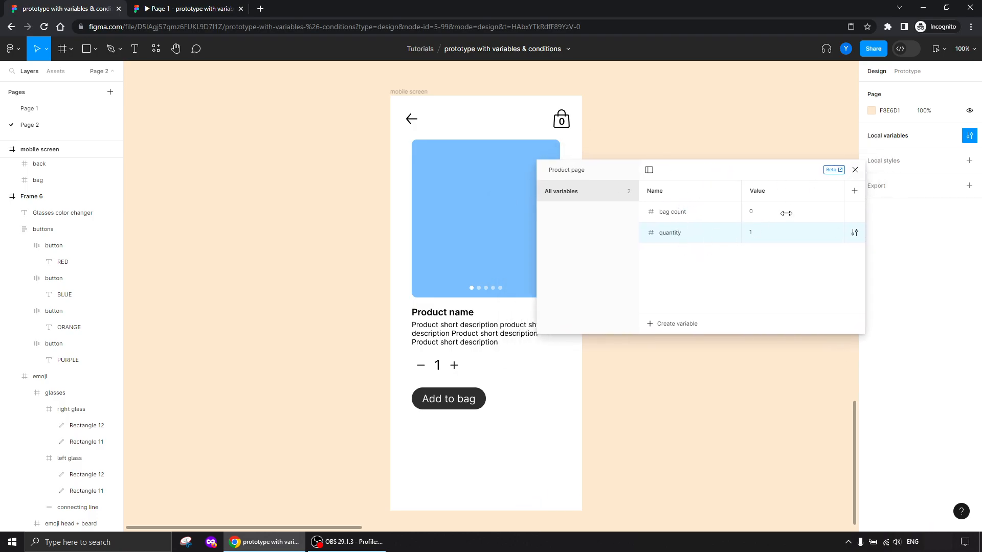
left_click(855, 169)
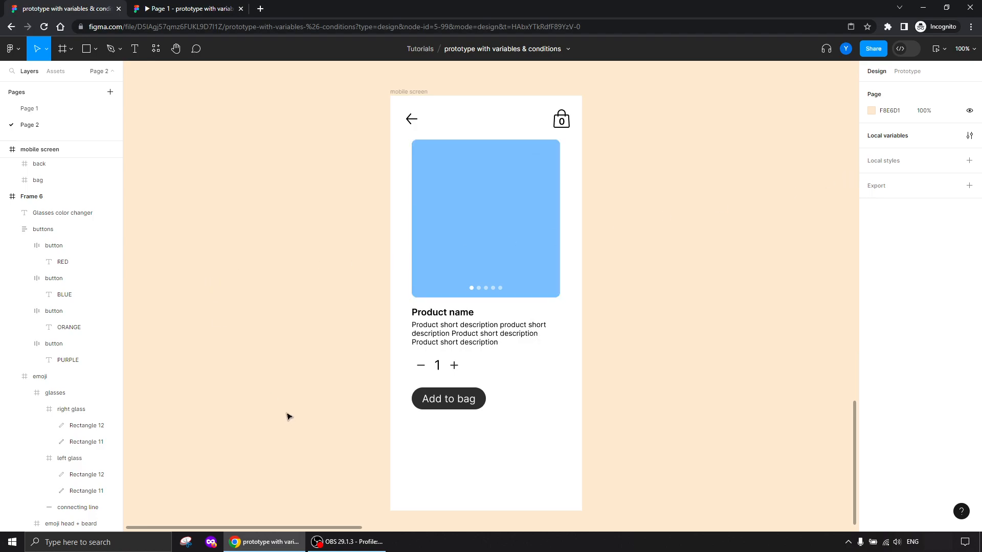
Apply the bag count variable to the number text in the bag icon and review the Product page variables
double_click(562, 122)
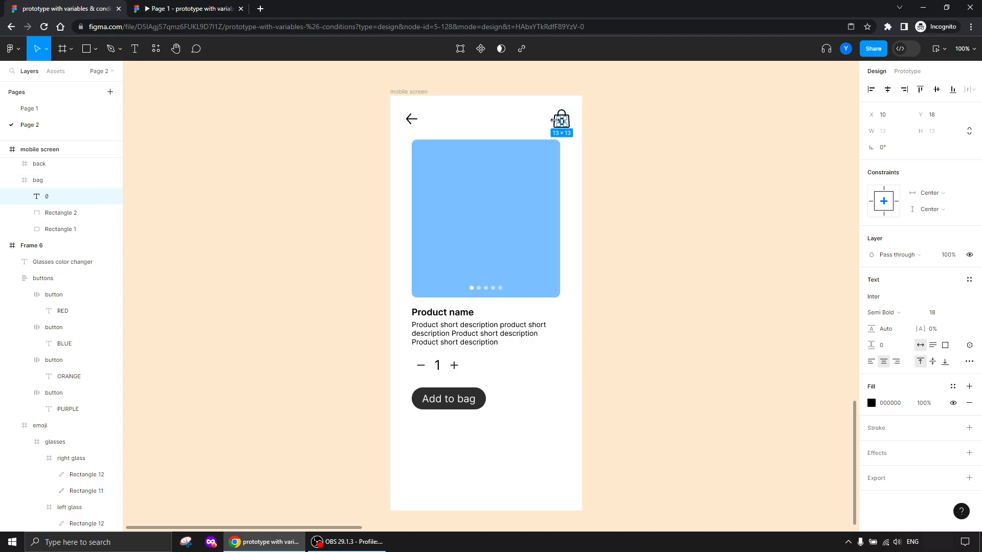
left_click_drag(608, 149, 534, 325)
key("ctrl+plus")
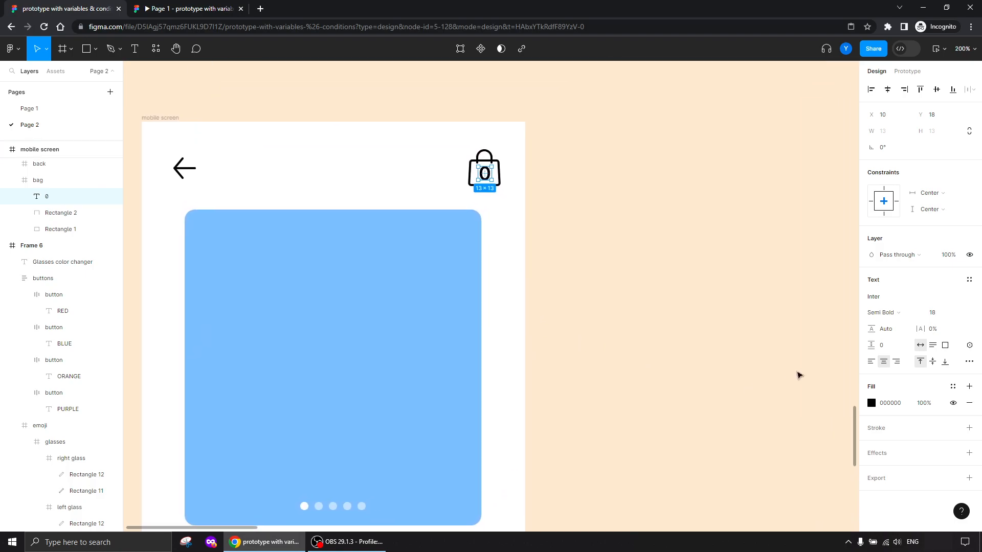
left_click(970, 347)
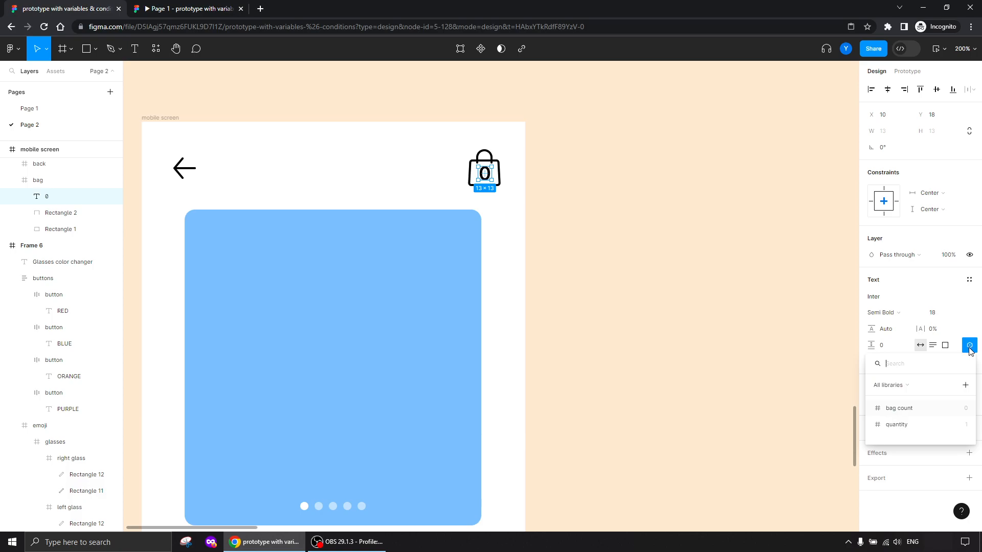
left_click(896, 409)
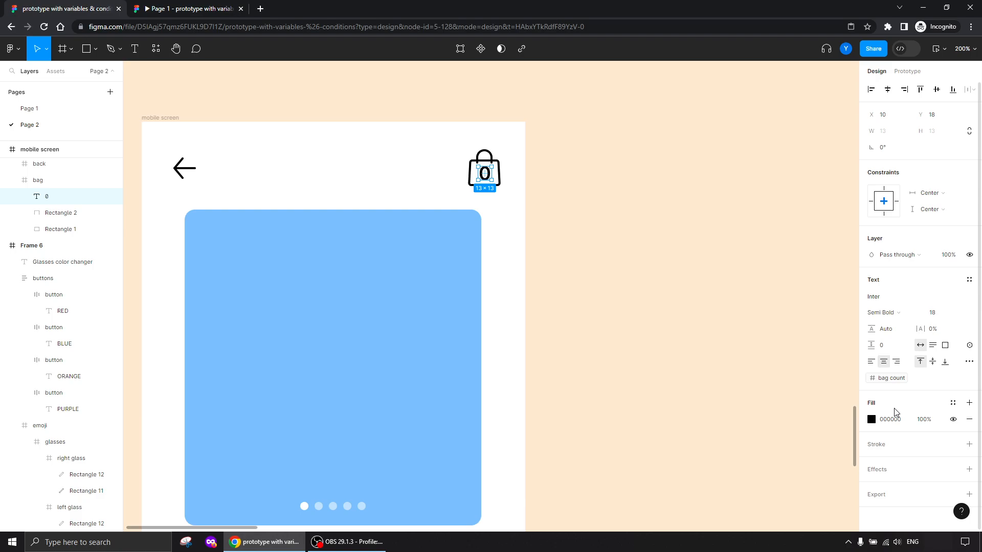
left_click(749, 191)
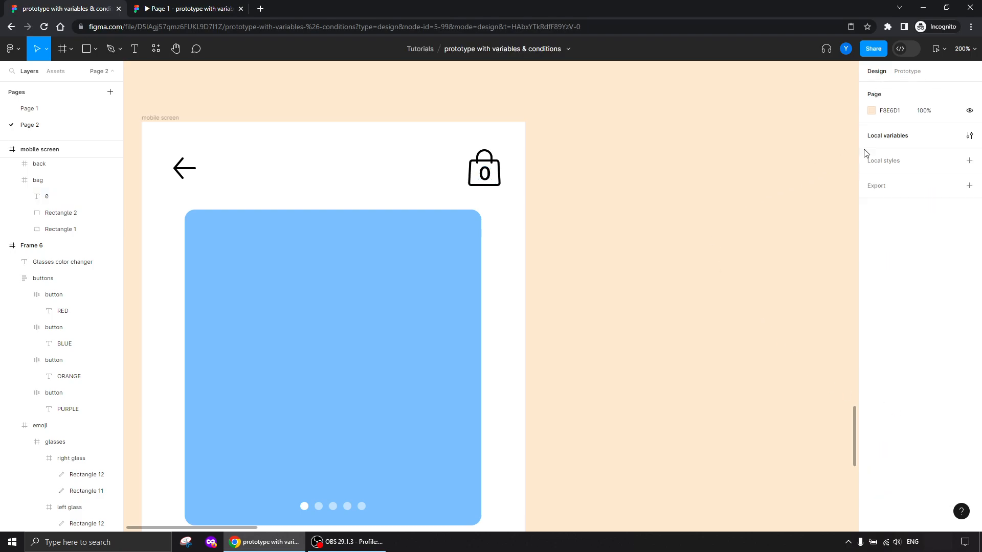
left_click(970, 136)
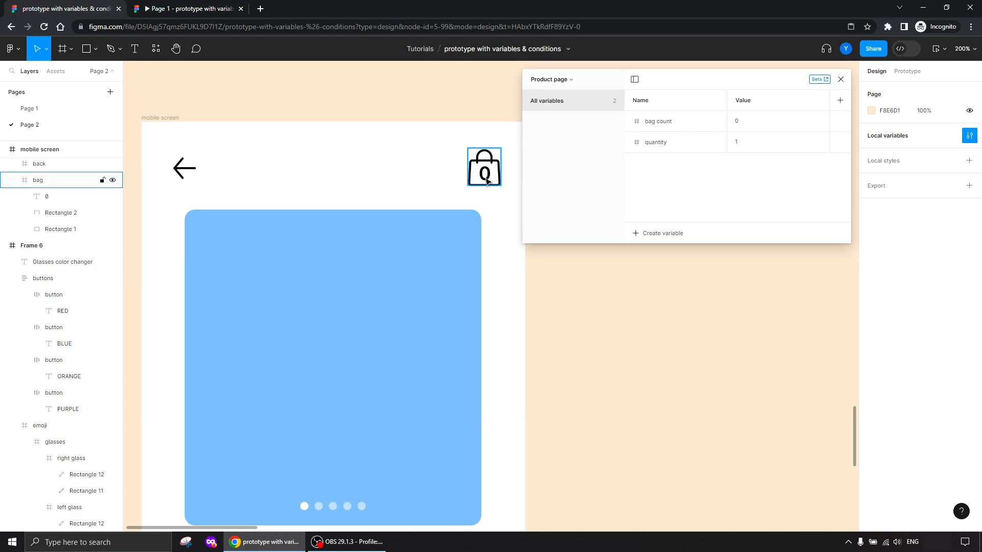
left_click(841, 79)
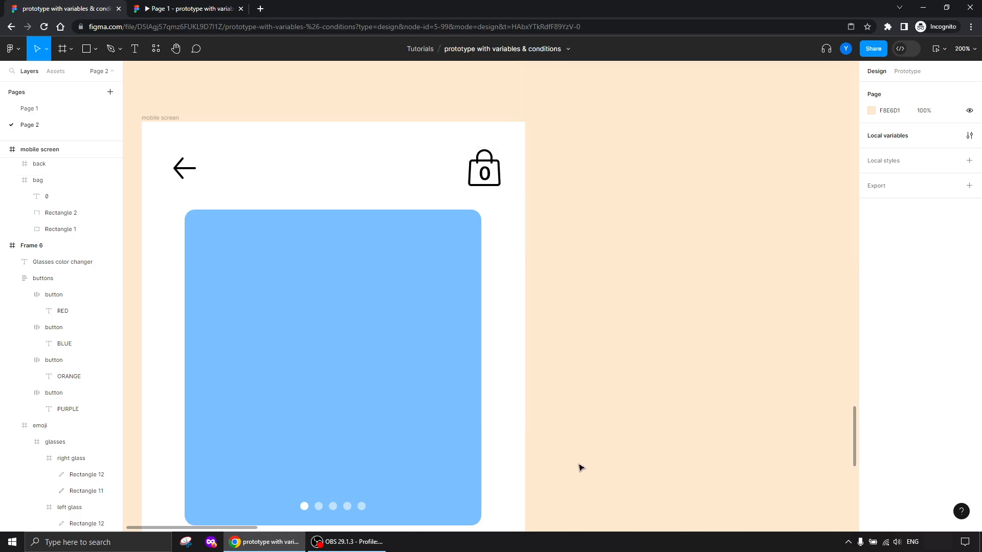
Change the number text between the minus and plus signs of the quantity selector to 0
scroll(585, 462, "down", 5)
double_click(369, 416)
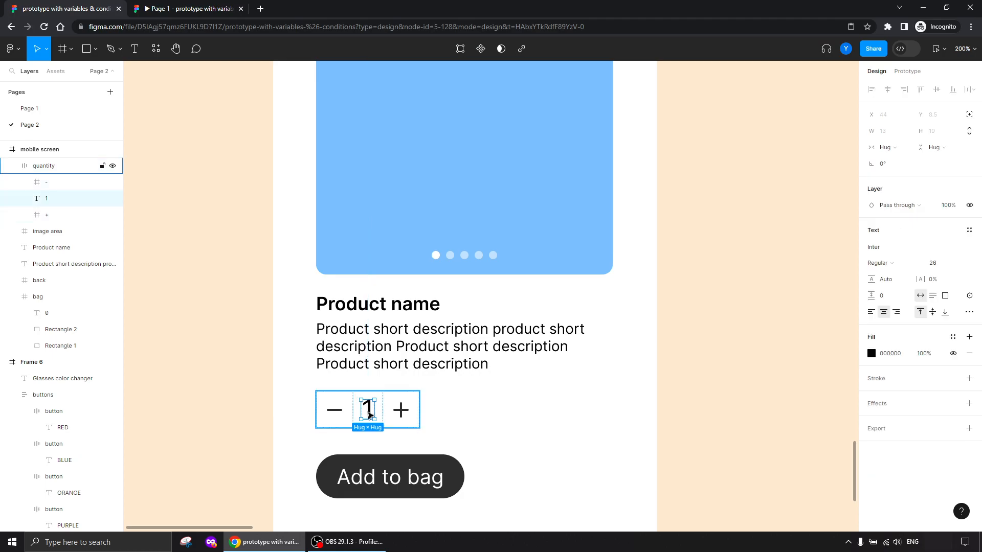
double_click(369, 415)
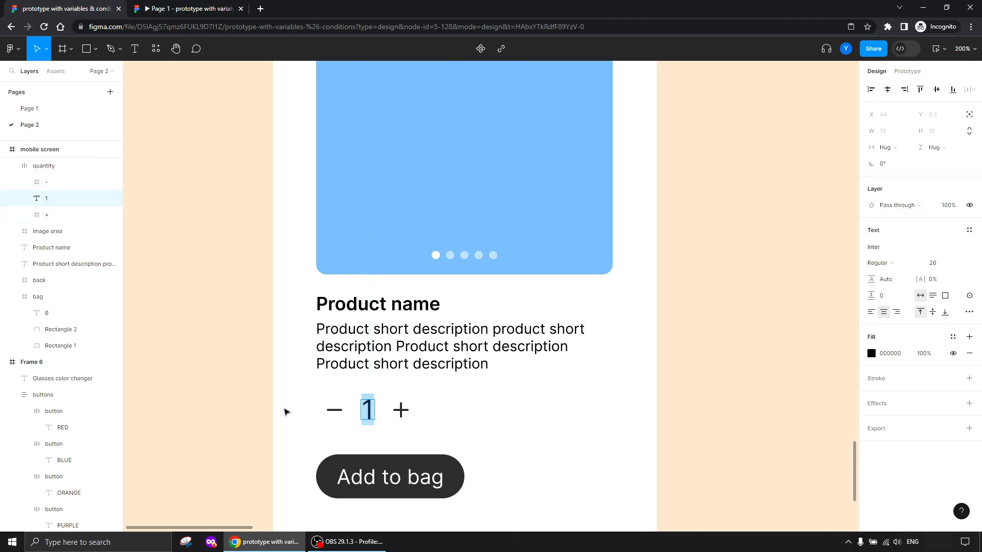
type("0")
key("Escape")
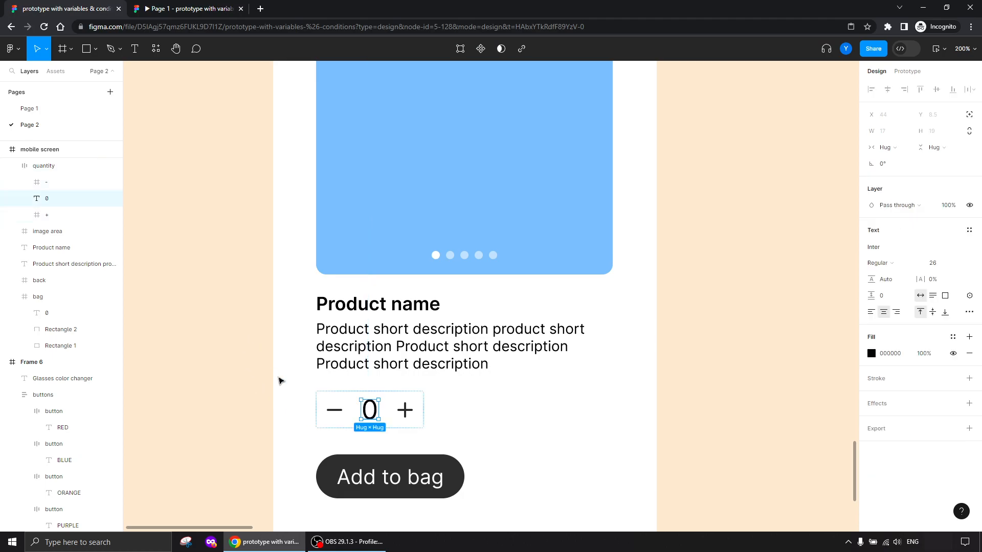
left_click(259, 418)
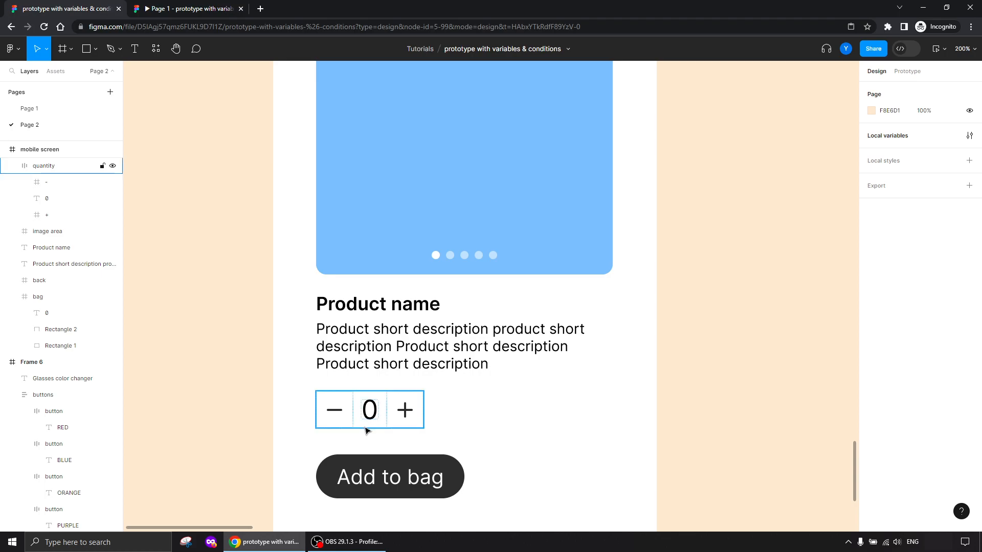
Apply the quantity variable to the number text between the minus and plus signs of the quantity selector
double_click(377, 410)
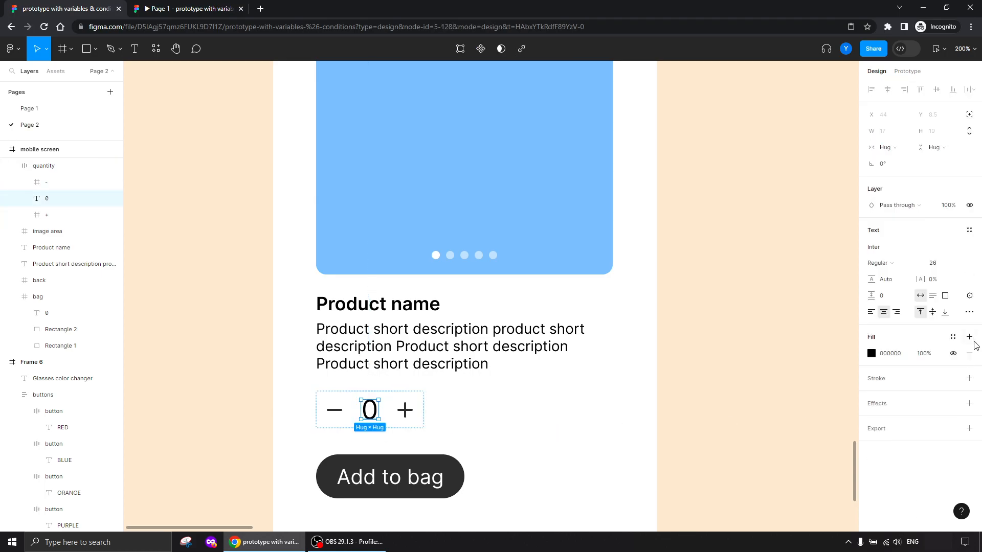
left_click(969, 296)
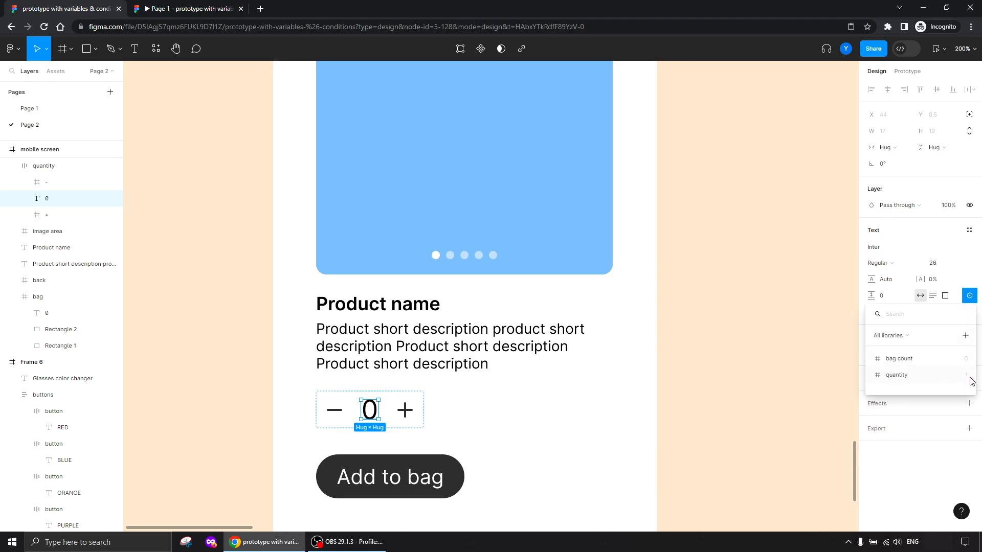
left_click(896, 377)
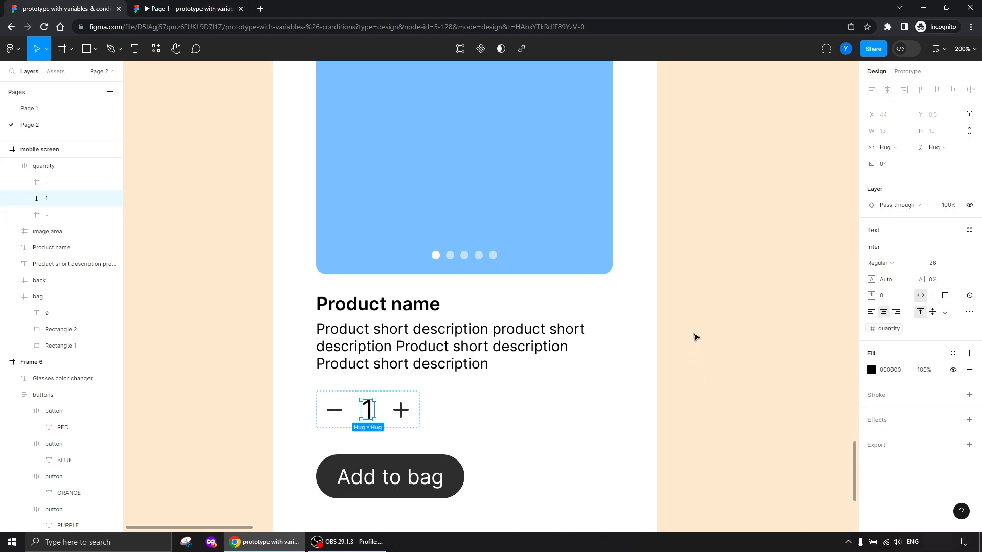
left_click(695, 337)
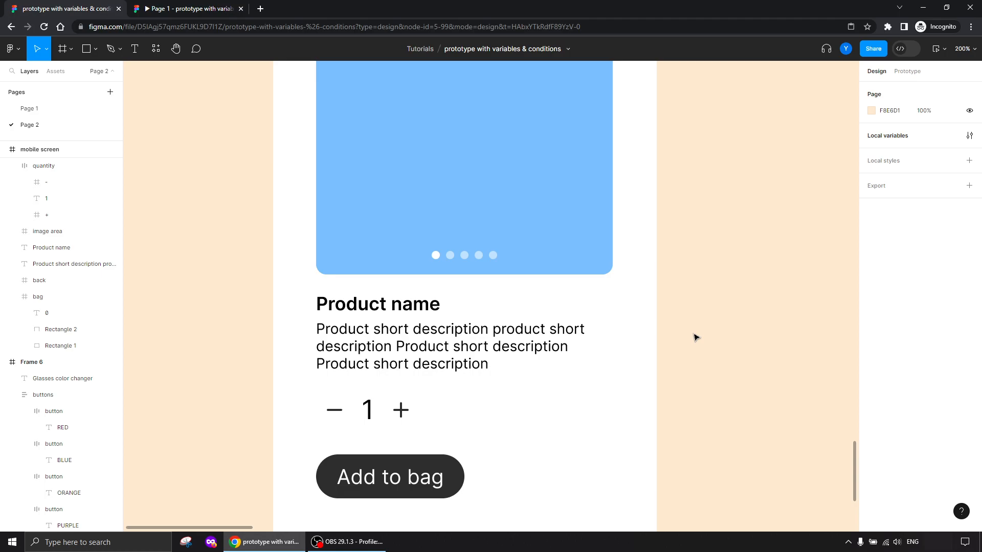
Add an on-click interaction to the quantity selector's plus frame that sets the quantity variable to quantity + 1
key("ctrl+minus")
left_click_drag(673, 235, 628, 292)
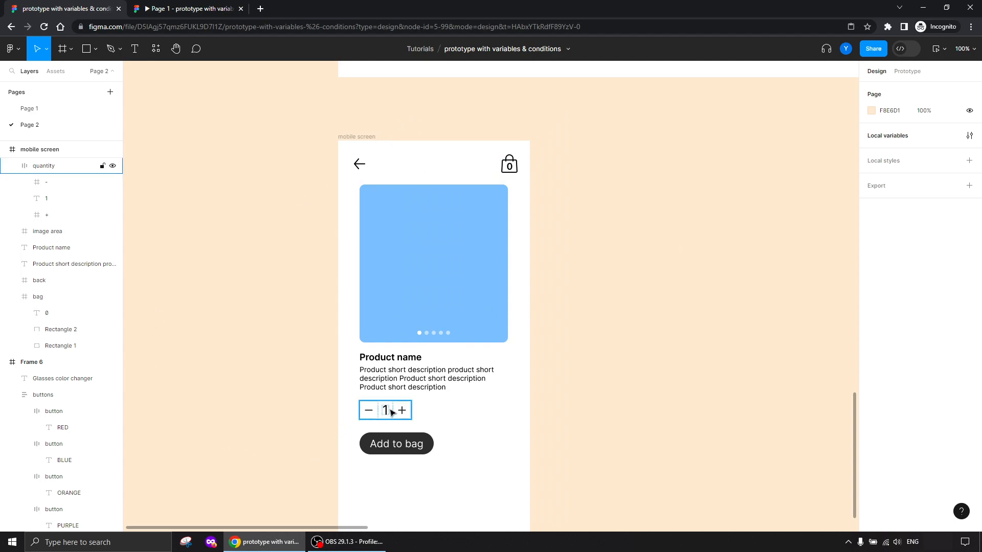
left_click_drag(281, 407, 329, 279)
left_click(441, 297)
left_click(441, 292)
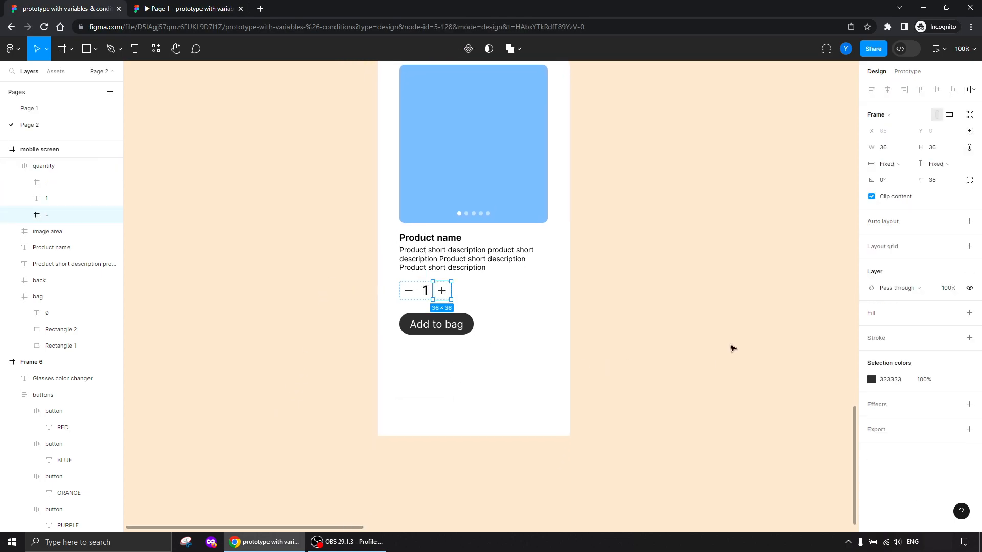
left_click(907, 72)
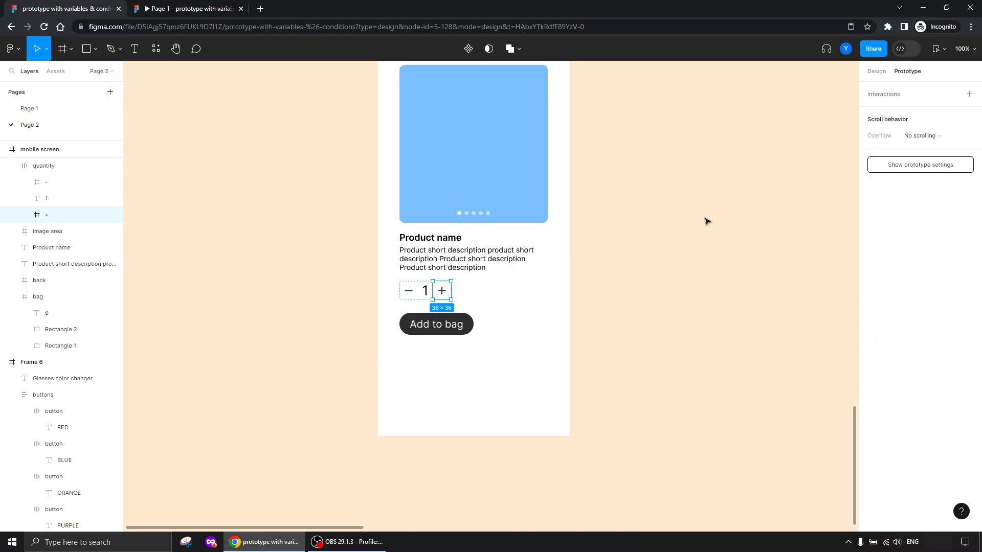
left_click(969, 94)
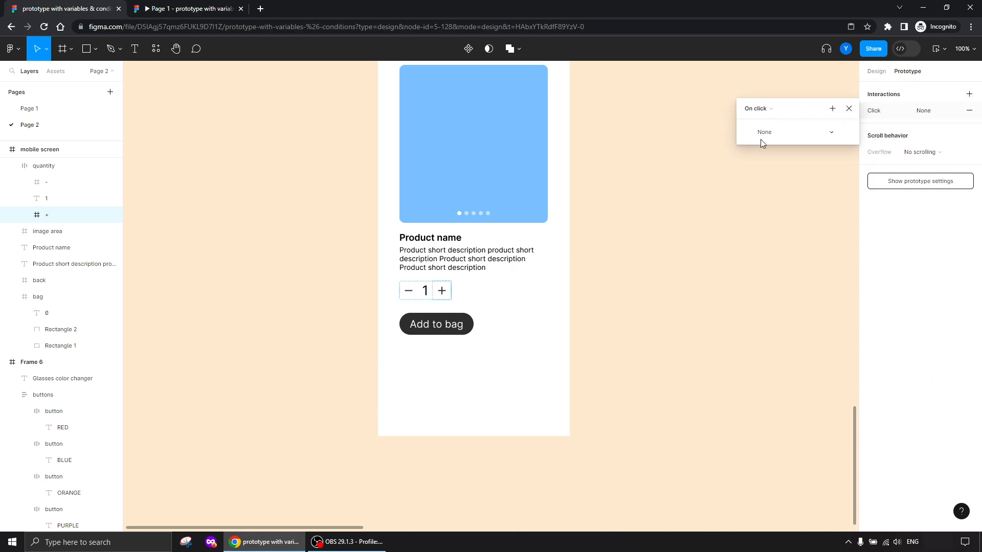
left_click(832, 109)
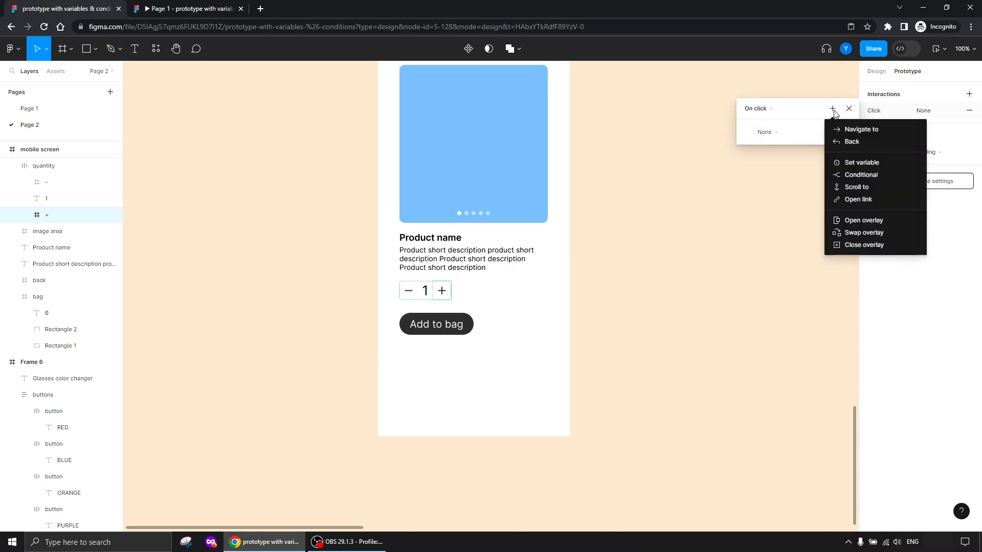
left_click(860, 163)
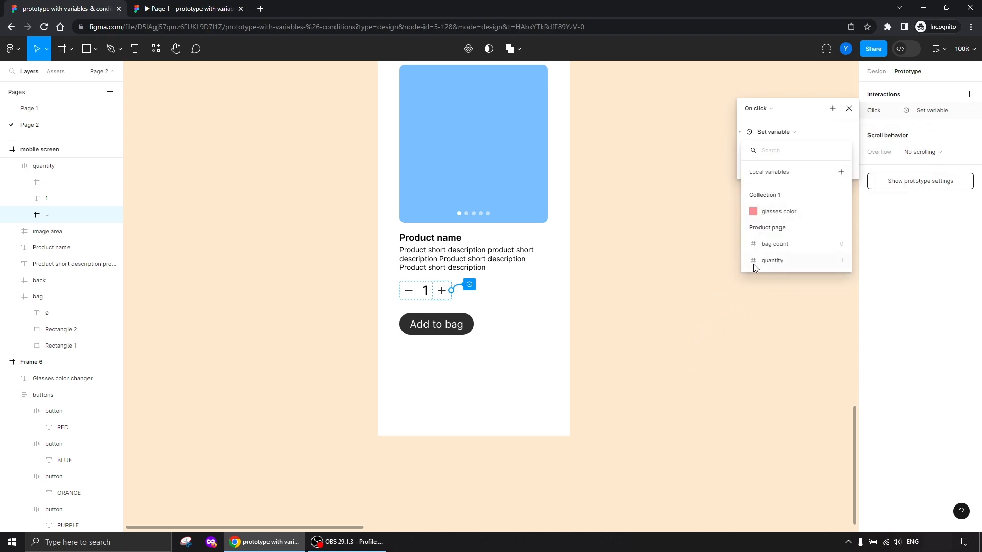
left_click(775, 261)
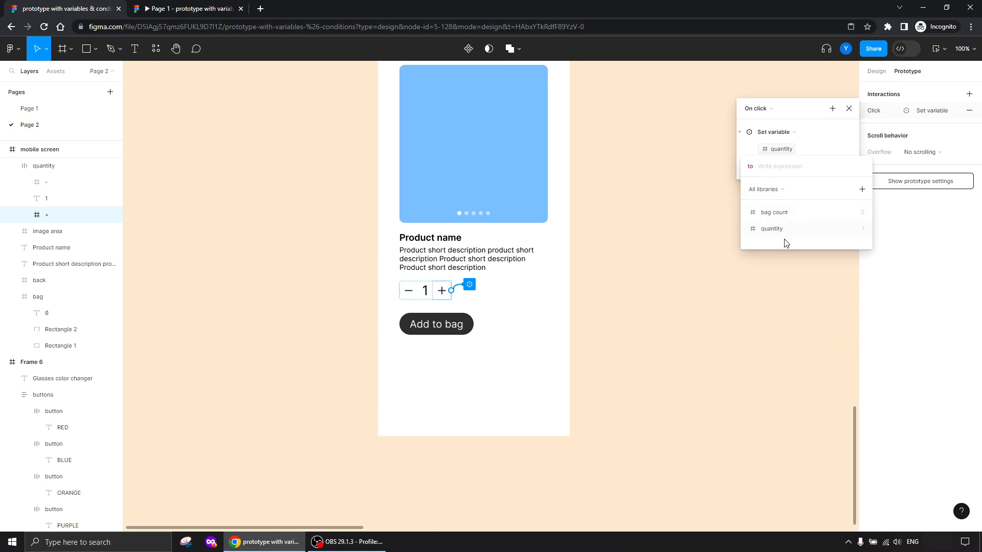
left_click(772, 229)
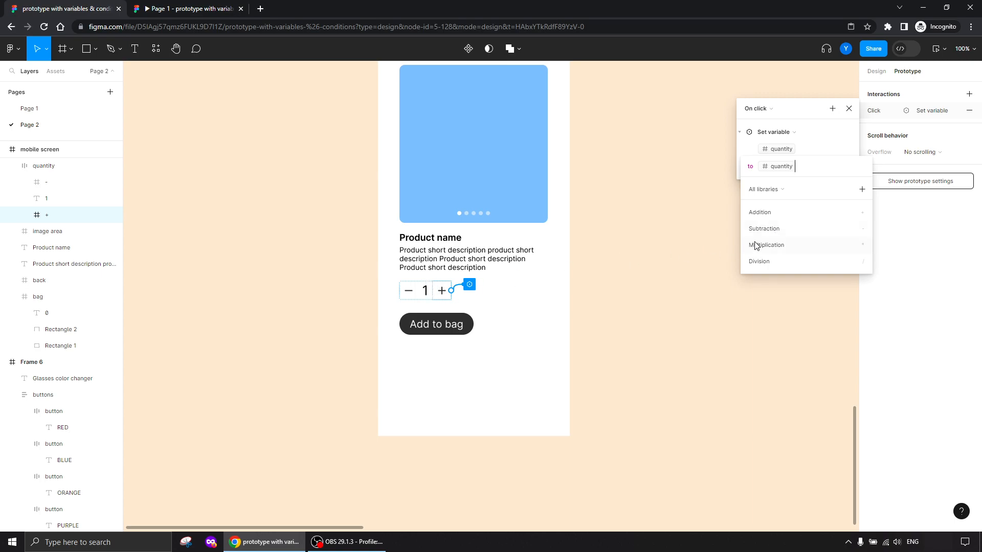
type("+ 1")
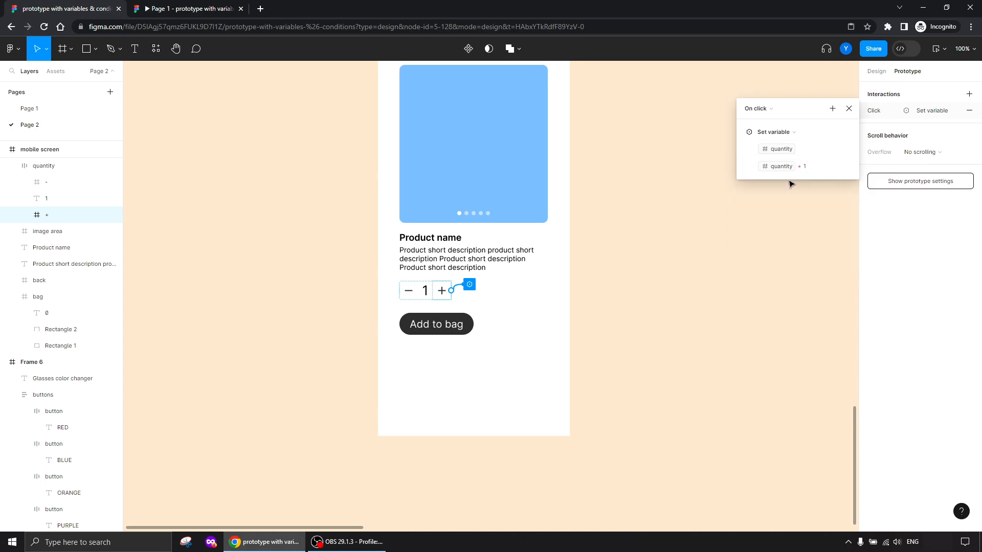
Add an on-click interaction to the quantity selector's minus frame that sets the quantity variable to quantity - 1
left_click(409, 291)
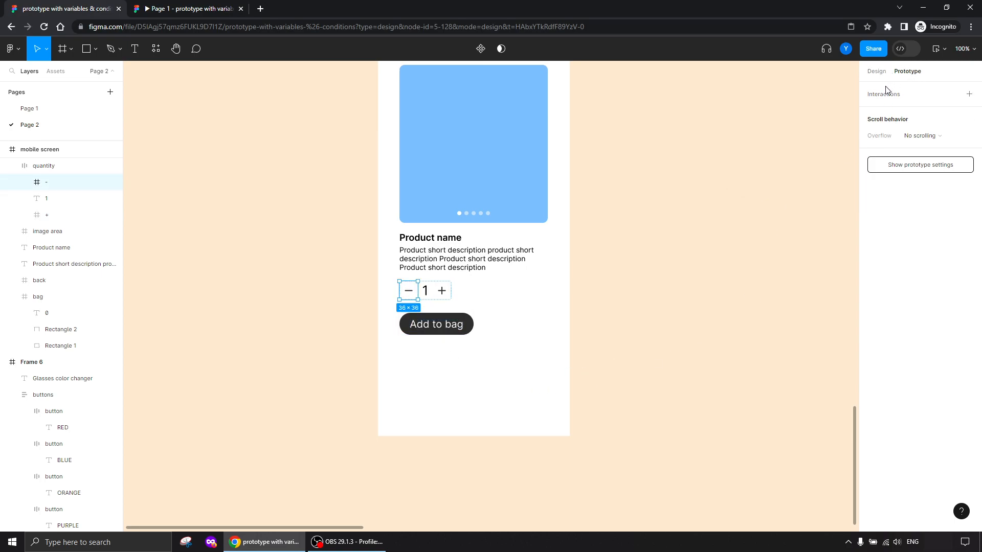
left_click(969, 95)
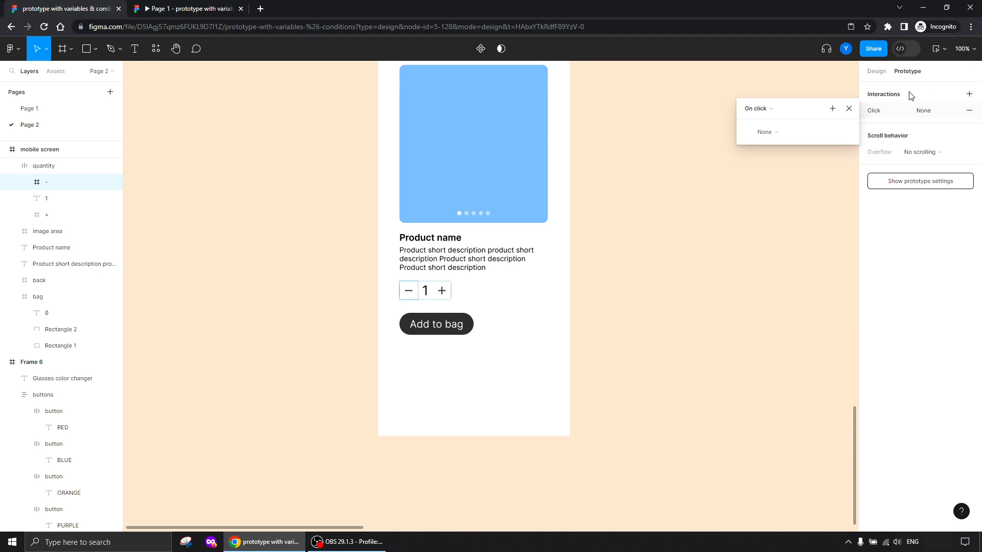
left_click(832, 109)
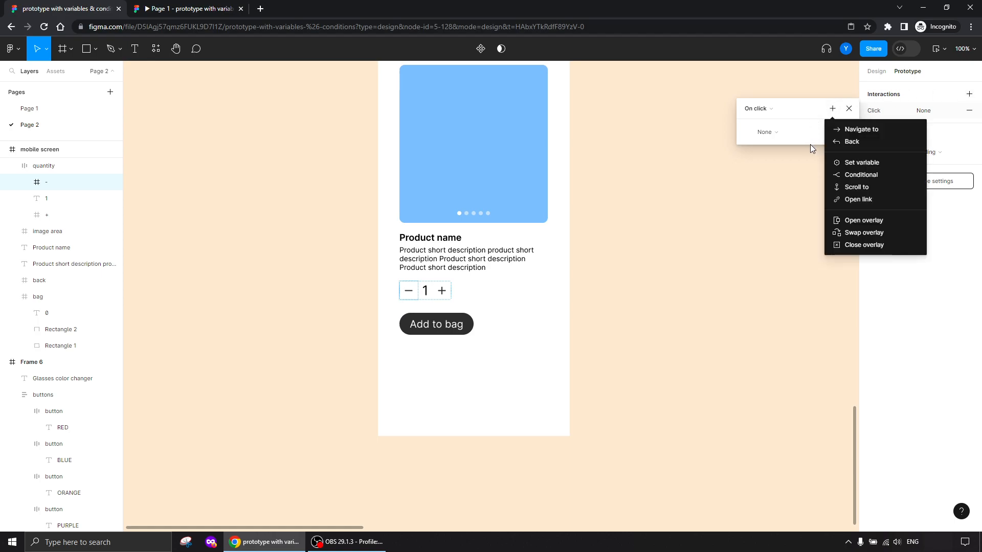
left_click(860, 163)
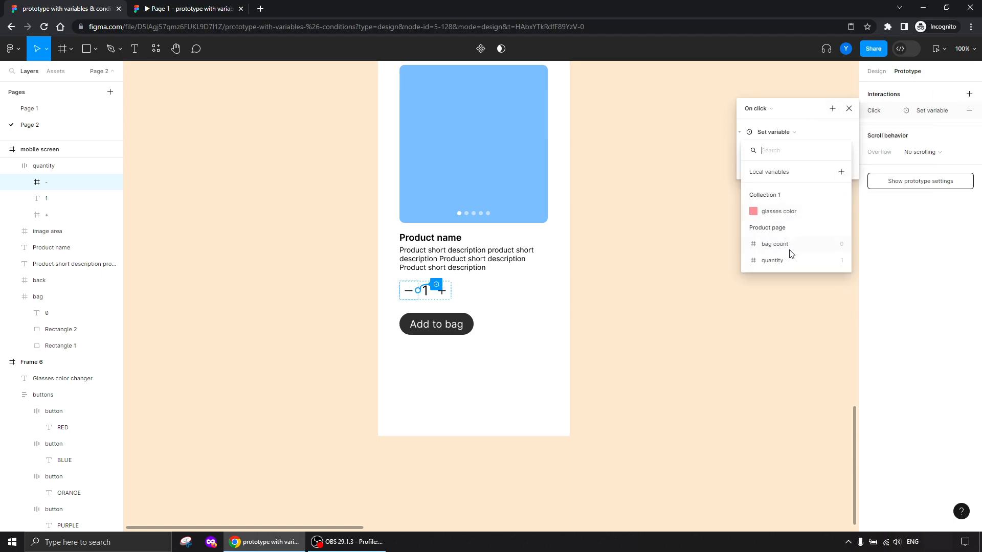
left_click(773, 261)
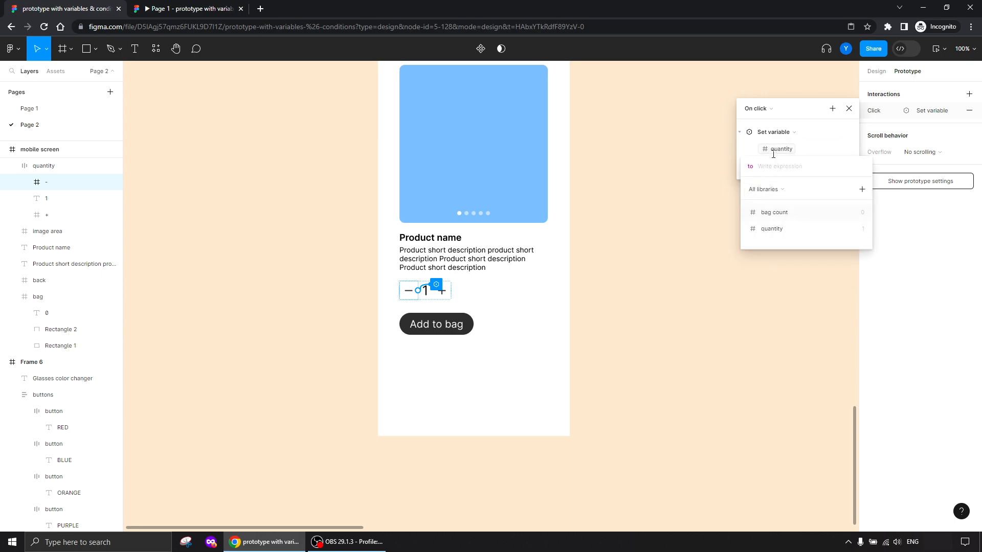
left_click(771, 228)
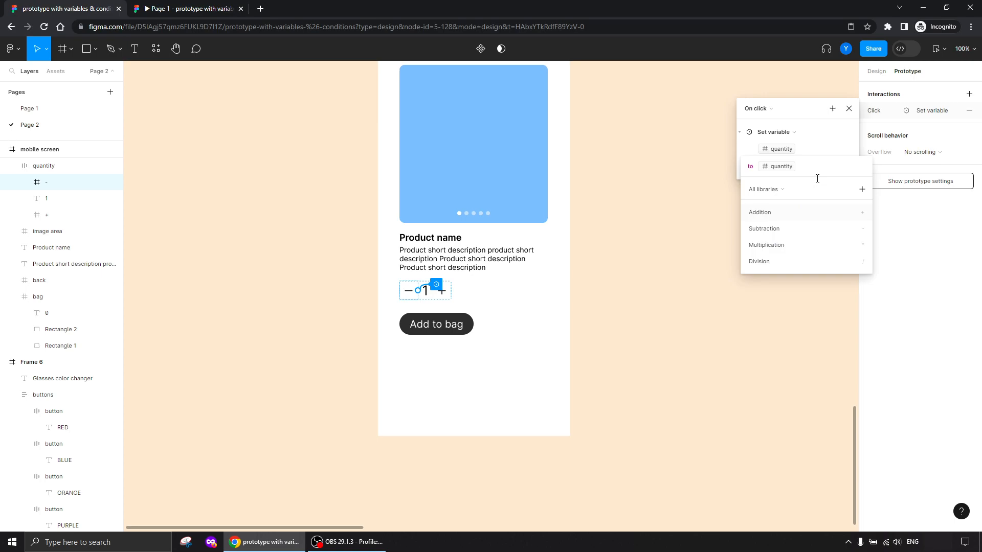
type("- 1")
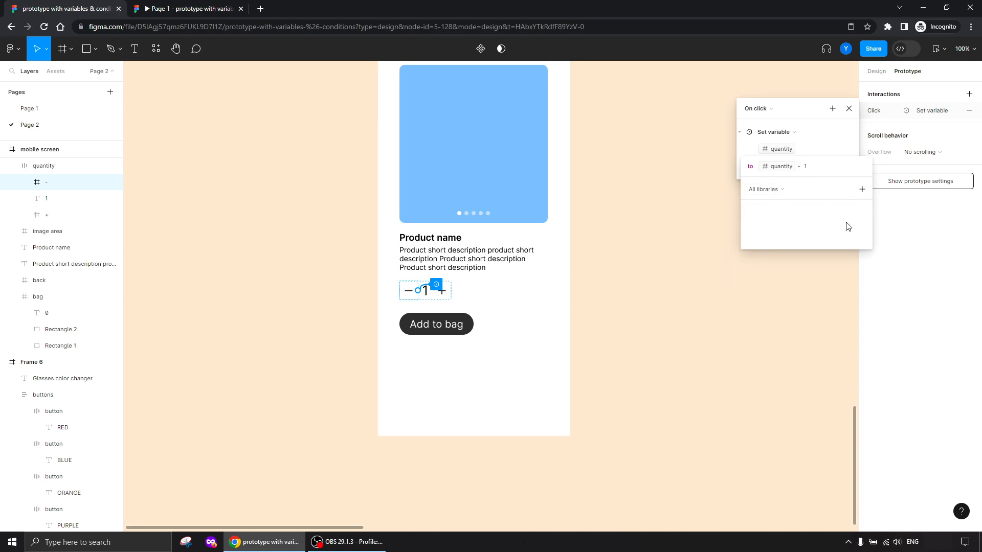
key("Return")
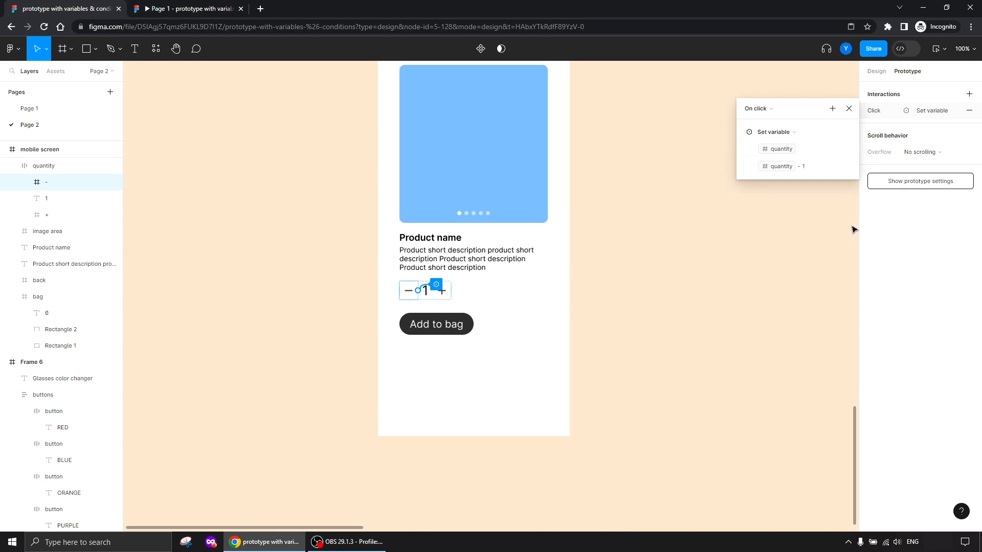
Preview the mobile screen frame without a device setting and close the preview
left_click(225, 241)
left_click_drag(269, 167, 281, 257)
left_click(390, 106)
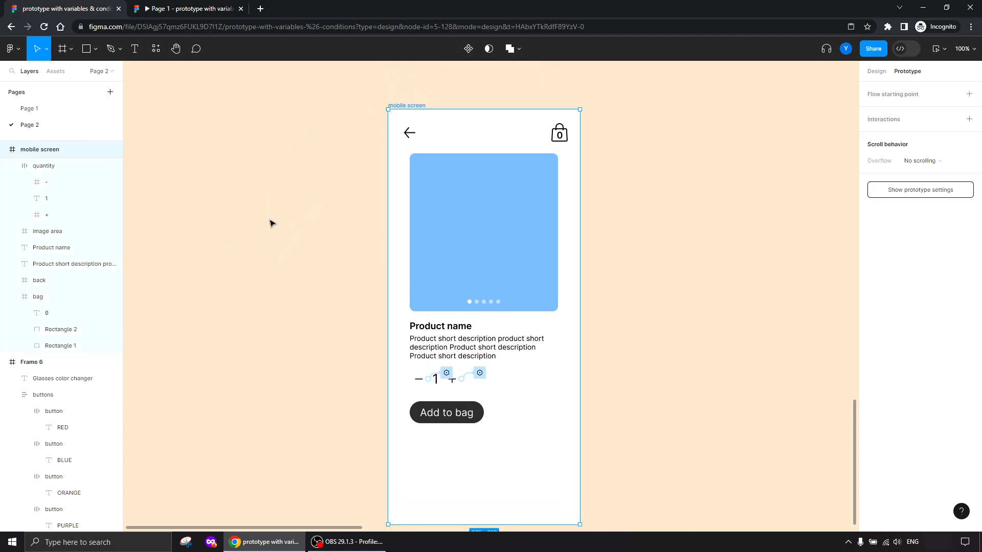
left_click(936, 49)
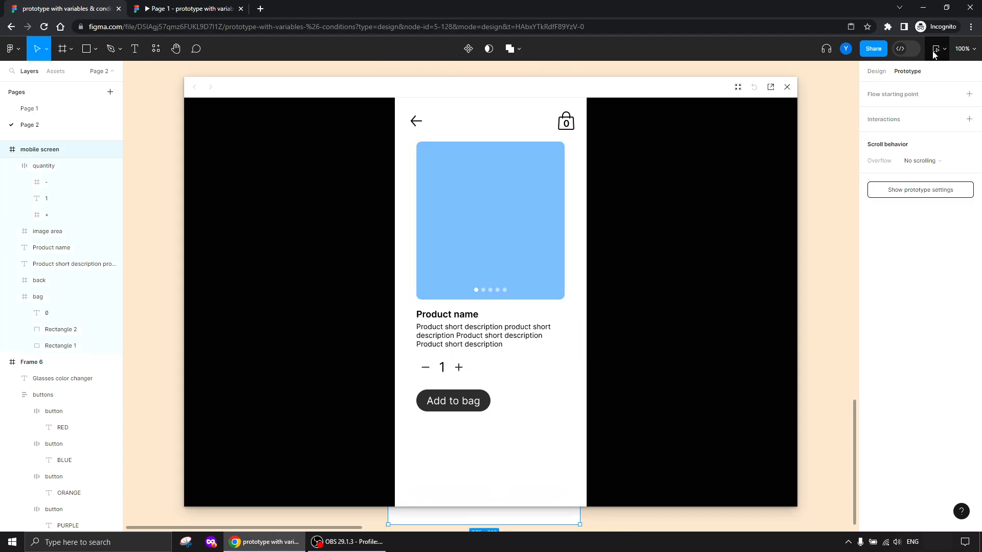
left_click(787, 87)
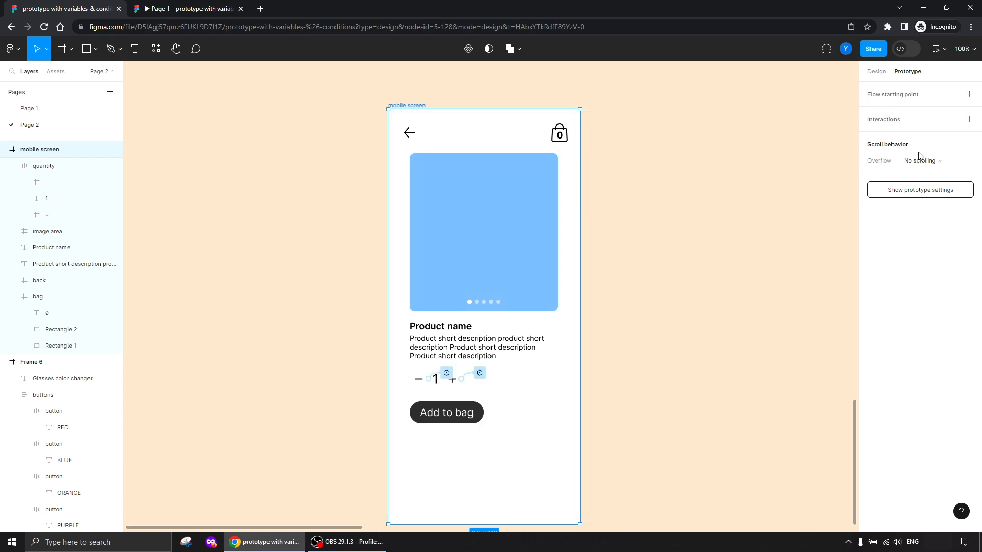
Set the prototype device to iPhone 13 mini, check the prototype preview and close it
left_click(892, 190)
left_click(874, 110)
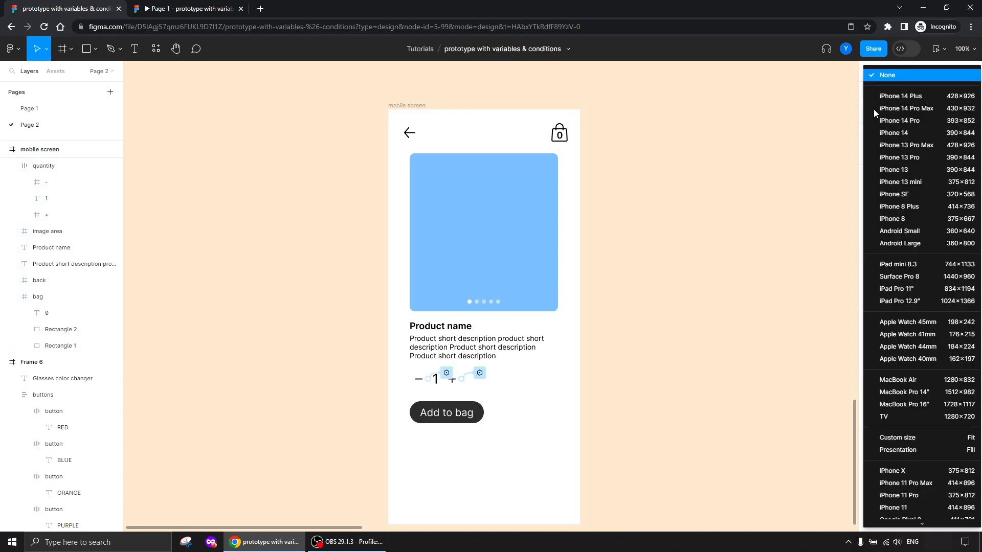
left_click(903, 183)
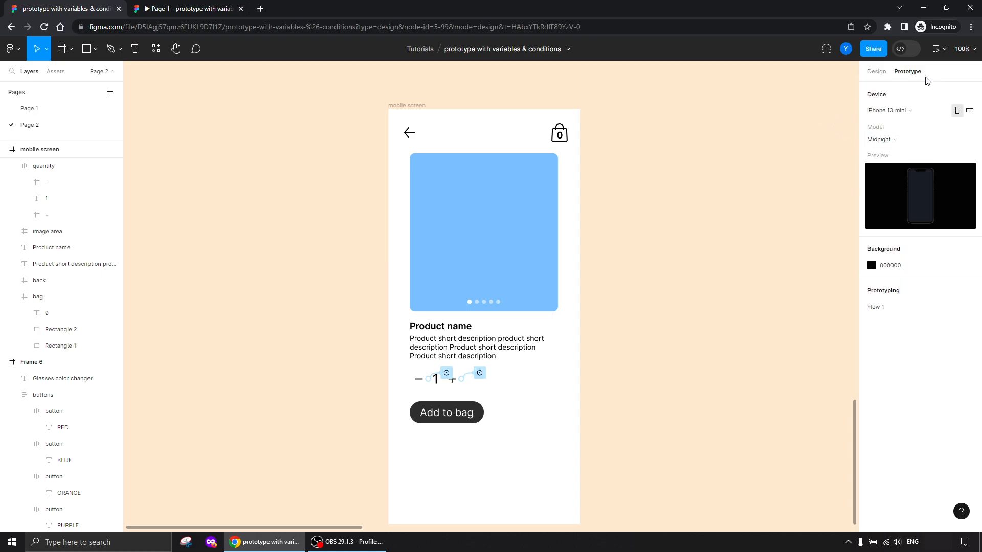
left_click(934, 53)
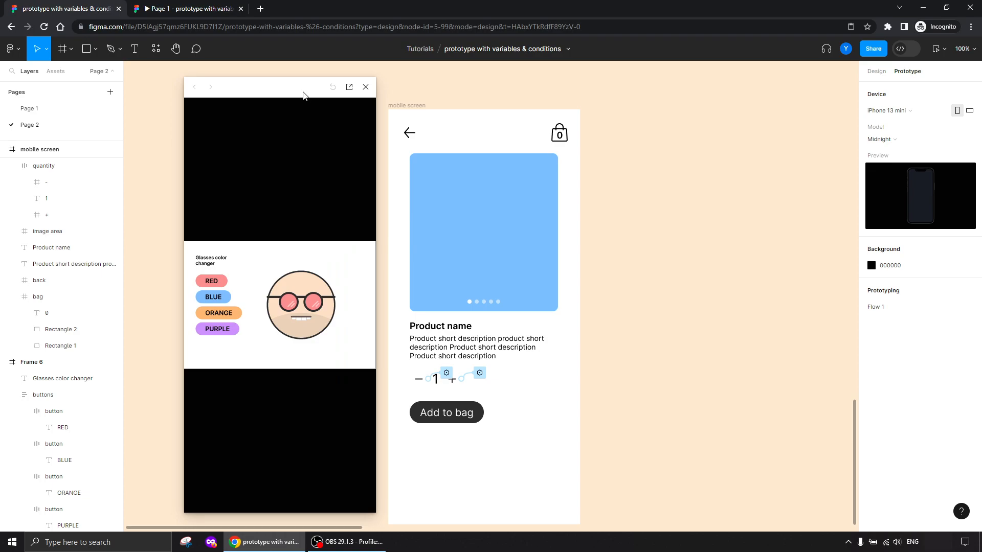
left_click(365, 87)
Preview the mobile screen frame and test its plus and minus buttons by repeatedly raising and lowering the quantity
left_click(407, 106)
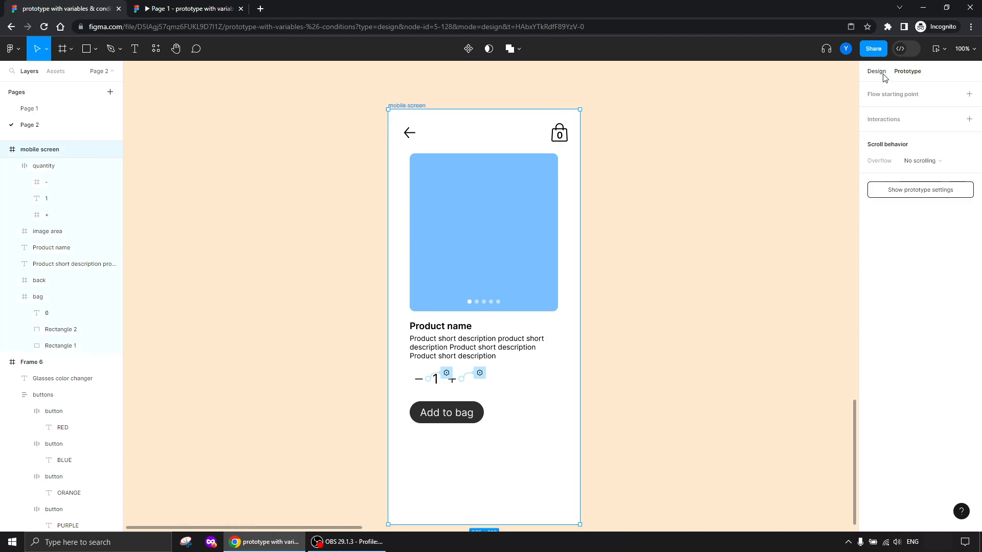
left_click(936, 52)
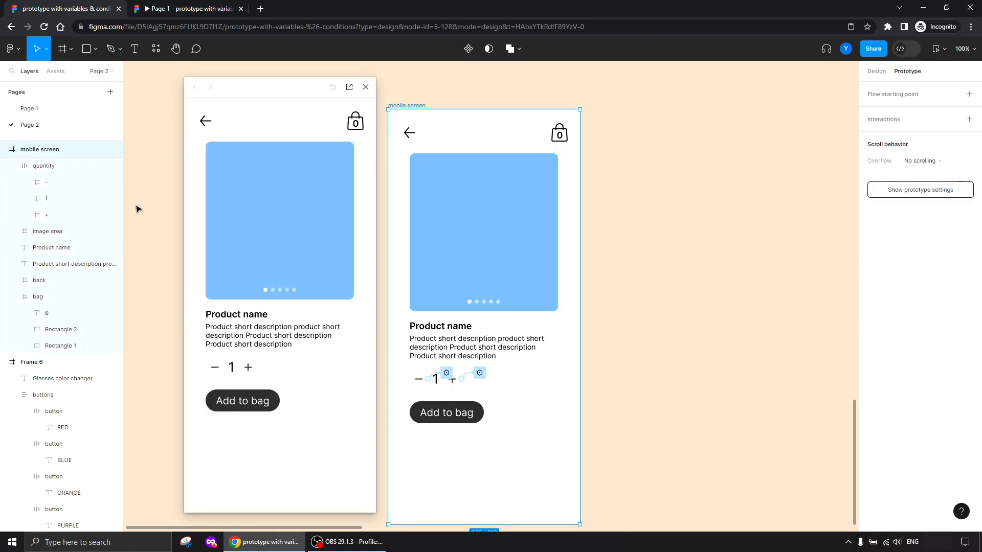
left_click(249, 368)
left_click(249, 367)
left_click(214, 373)
left_click(214, 373)
left_click(249, 370)
left_click(250, 370)
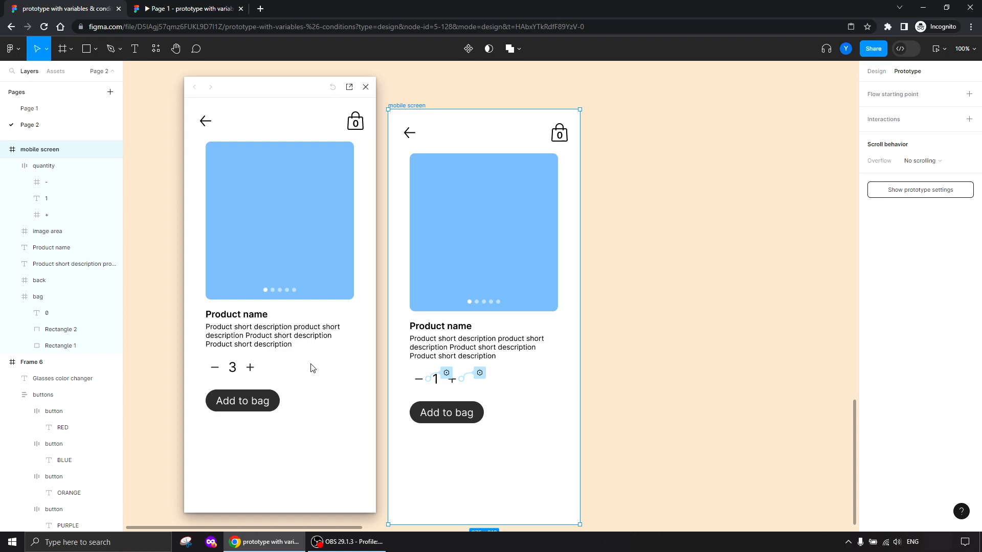
left_click(249, 368)
left_click(250, 368)
left_click(250, 368)
left_click(249, 368)
left_click(250, 368)
left_click(219, 374)
left_click(219, 374)
left_click(219, 374)
left_click(219, 374)
left_click(219, 374)
left_click(218, 373)
left_click(216, 371)
left_click(214, 372)
left_click(214, 371)
left_click(214, 371)
left_click(215, 371)
left_click(257, 370)
left_click(257, 370)
left_click(256, 371)
left_click(250, 369)
left_click(249, 369)
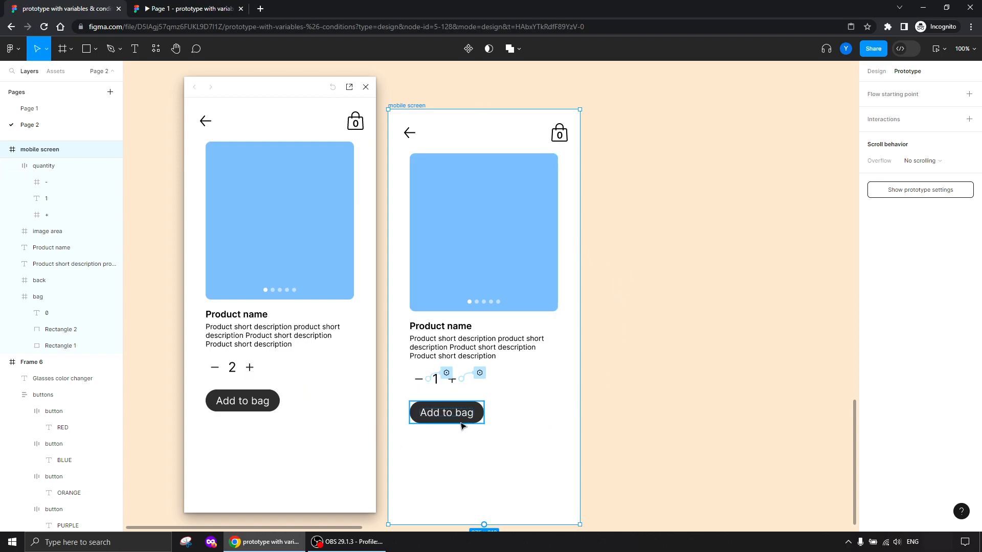
Add an on-tap interaction to the Add to bag button that sets the bag count variable to quantity
left_click(418, 406)
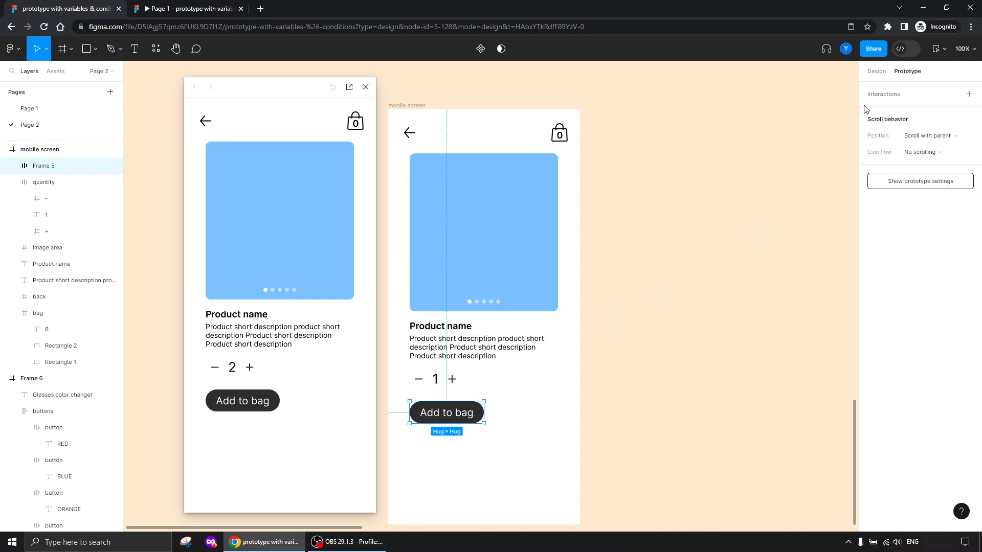
left_click(969, 95)
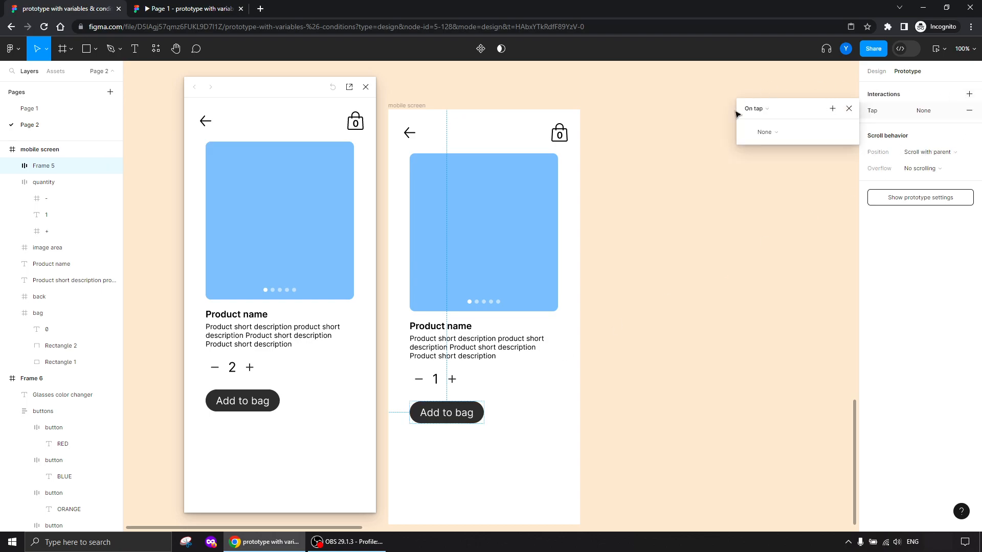
left_click(832, 108)
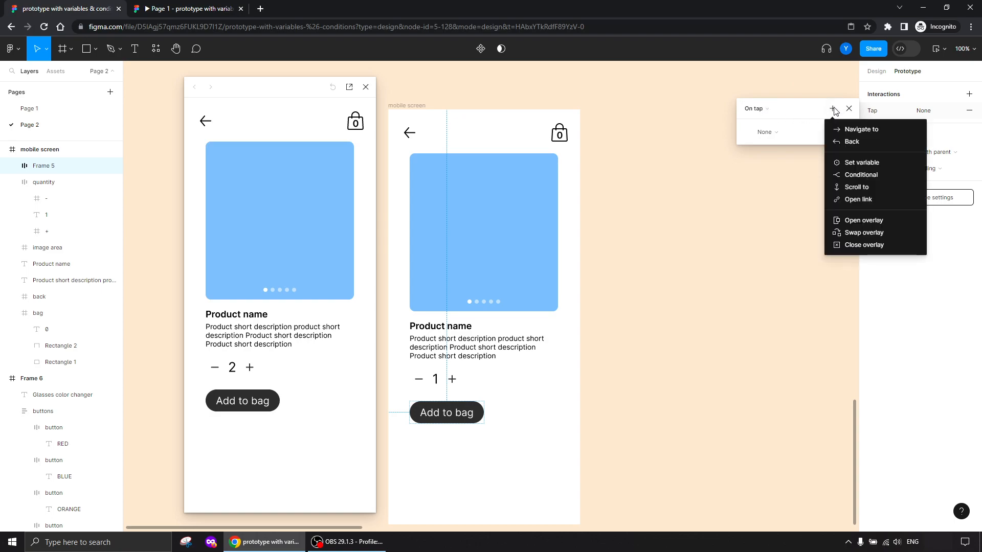
left_click(855, 163)
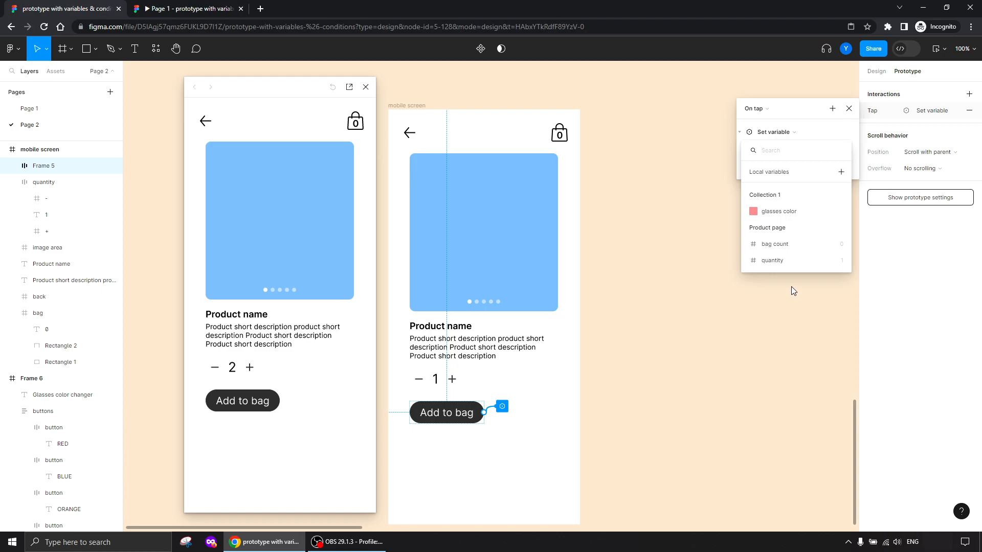
left_click(775, 247)
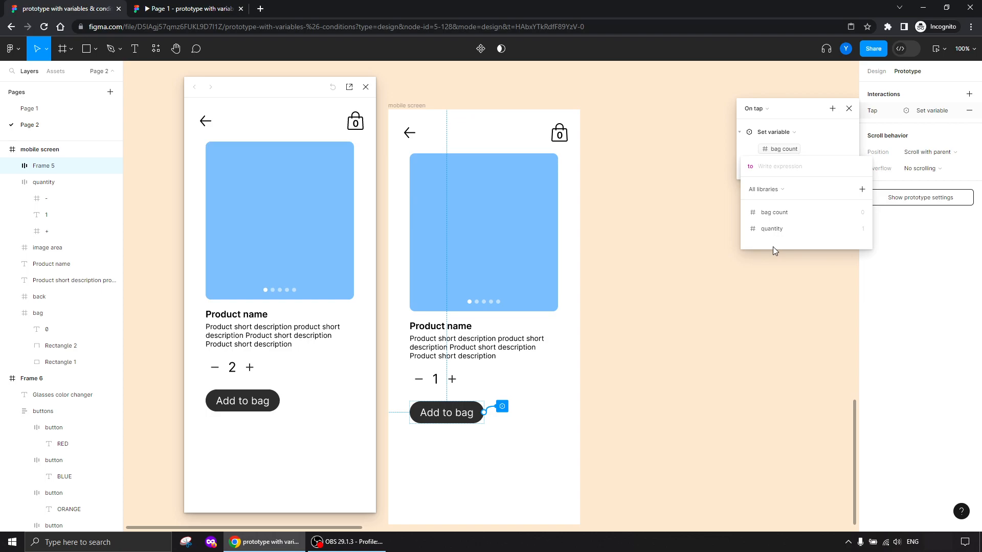
left_click(764, 171)
left_click(773, 229)
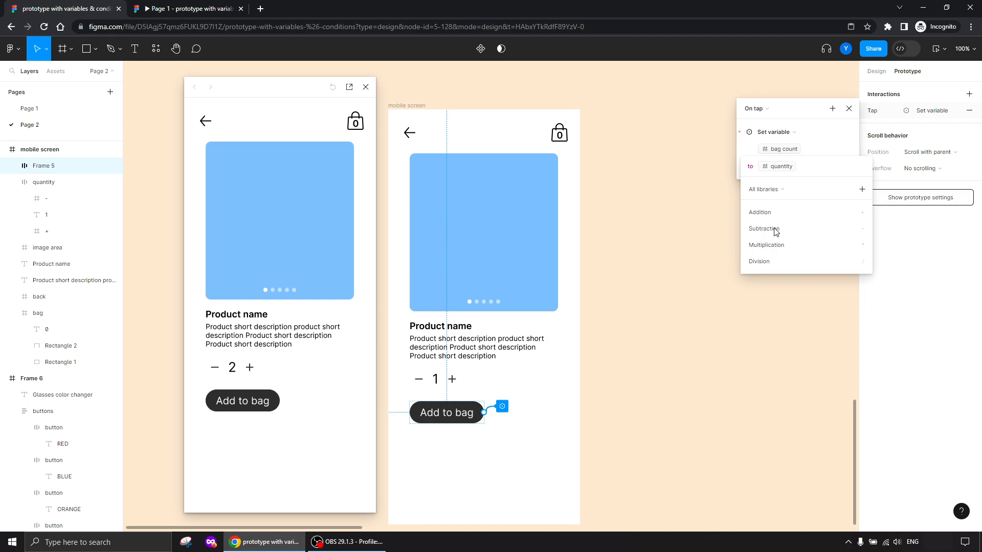
left_click(803, 104)
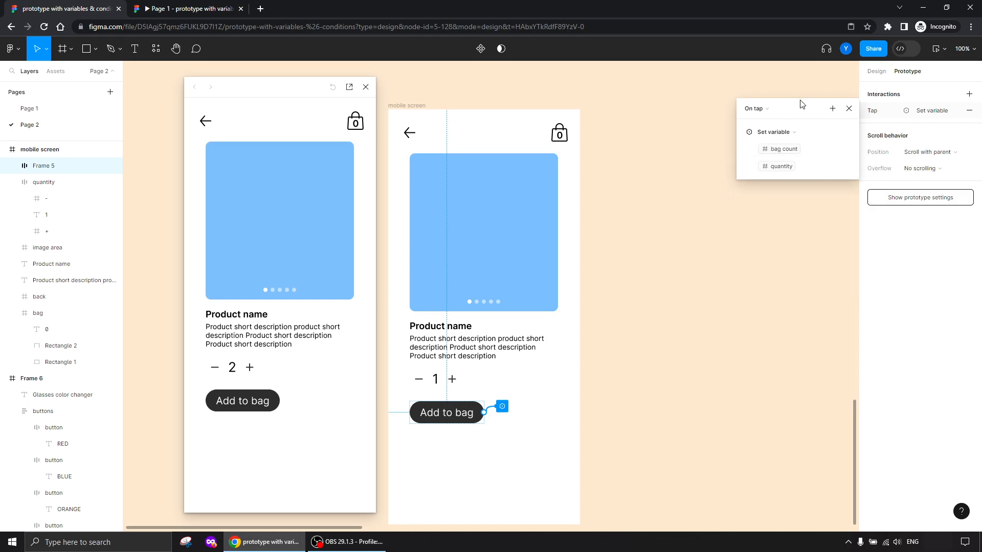
left_click(849, 109)
Test the Add to bag button in the prototype preview at different quantities, raising and lowering the quantity between additions
left_click(230, 408)
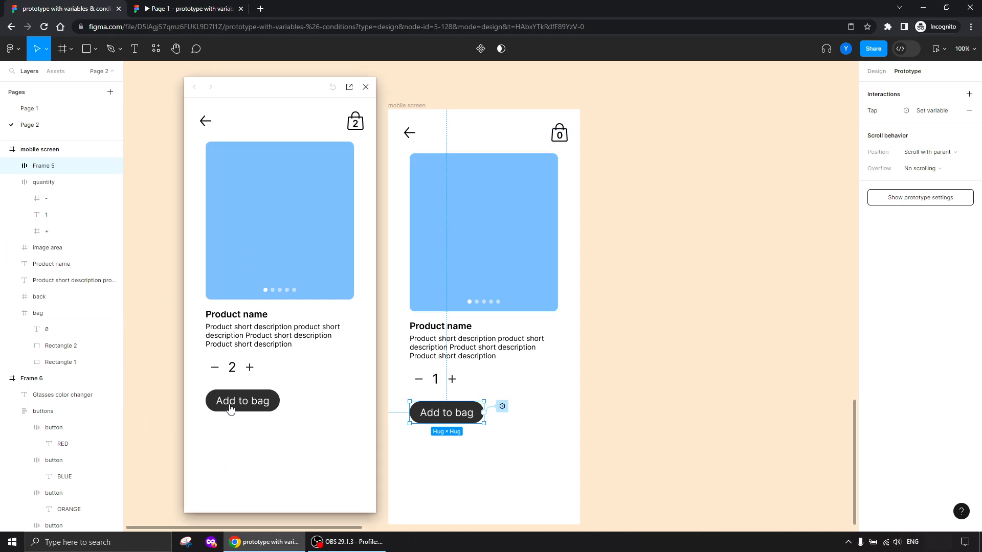
left_click(249, 368)
left_click(249, 367)
left_click(263, 407)
left_click(214, 369)
left_click(214, 370)
Open the existing on-tap interaction of the quantity selector's minus frame, discarding any extra drag interaction
left_click(419, 383)
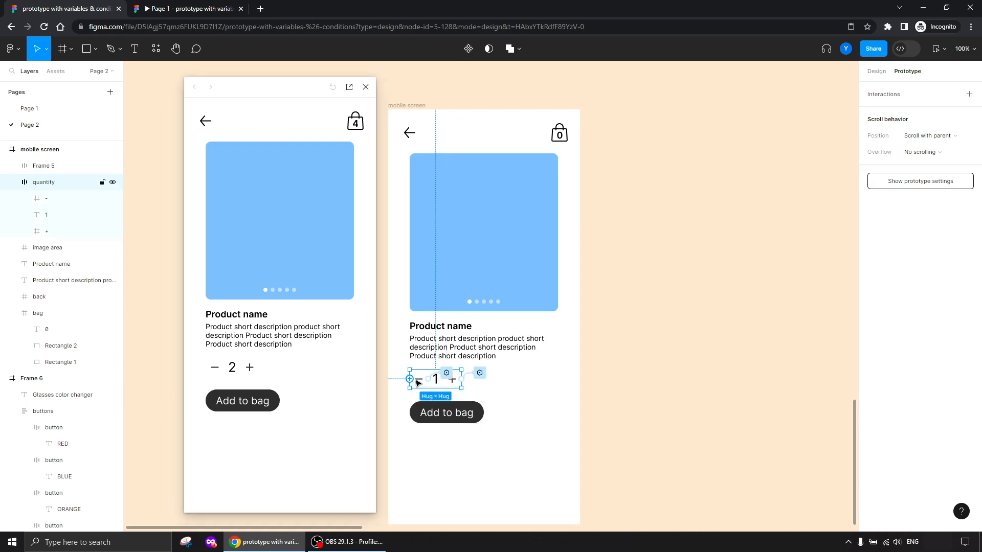
left_click(419, 382)
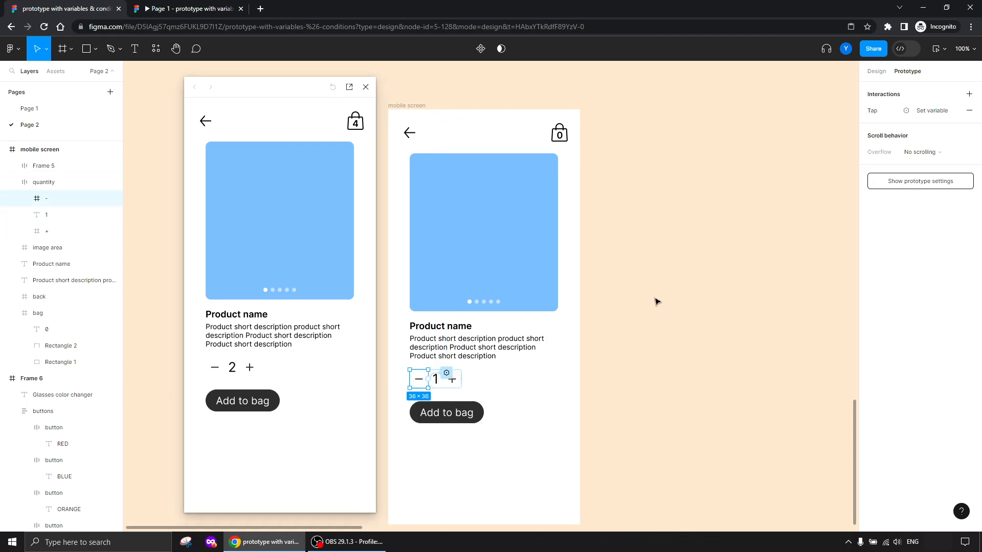
left_click(971, 94)
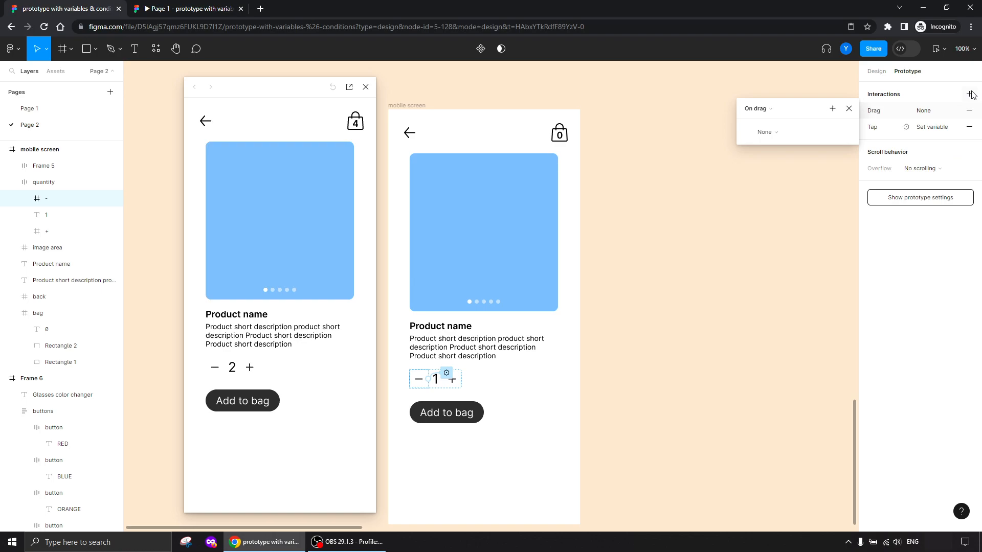
left_click(849, 108)
left_click(969, 111)
left_click(928, 112)
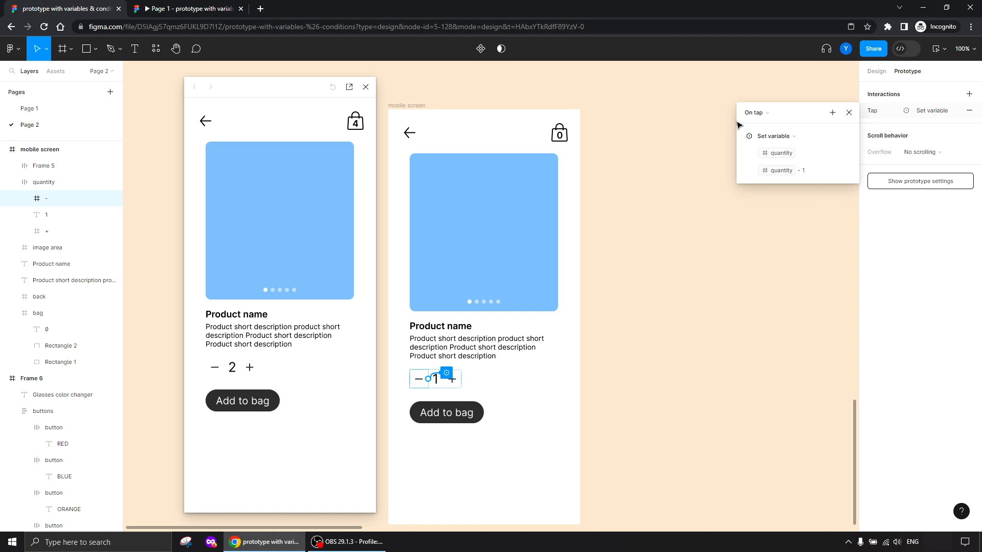
left_click_drag(803, 113, 710, 115)
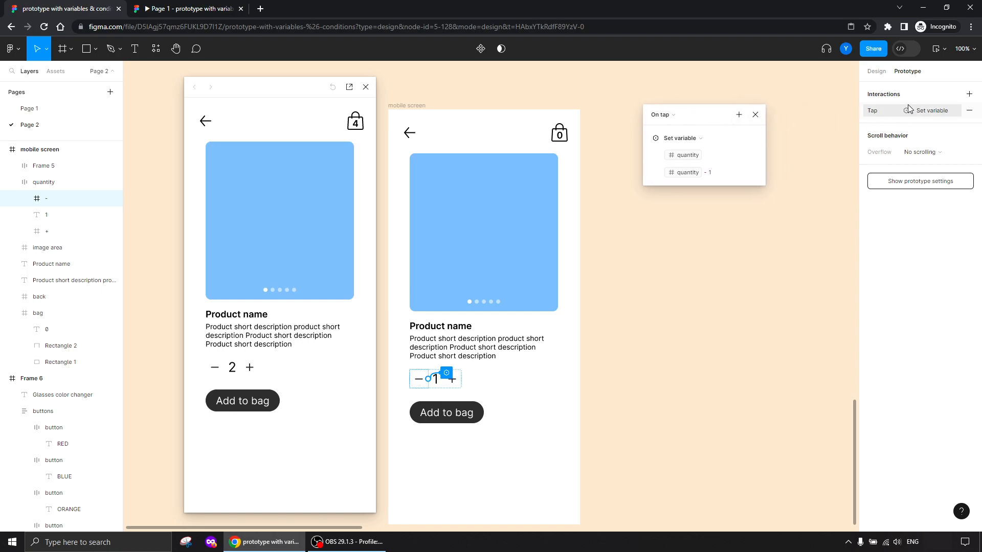
left_click(739, 115)
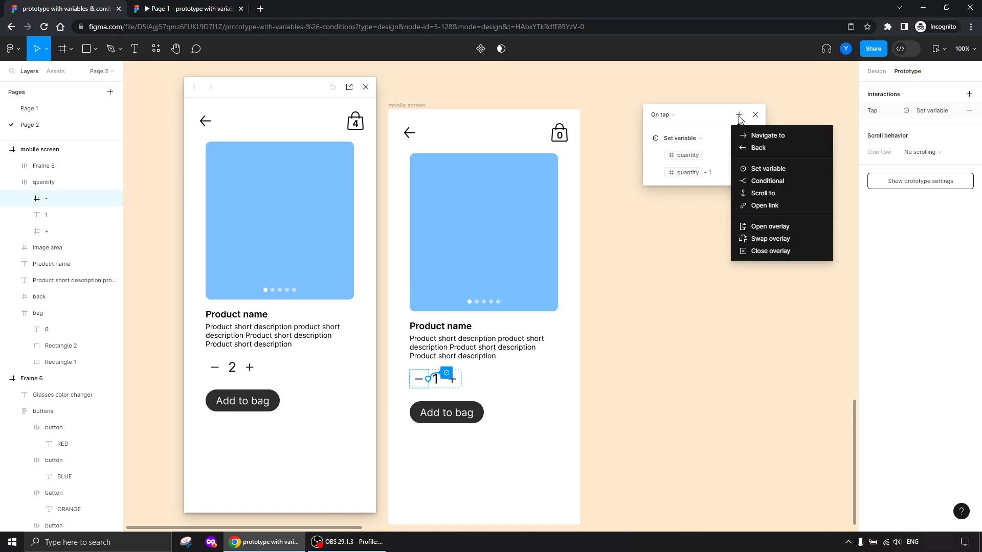
left_click(762, 168)
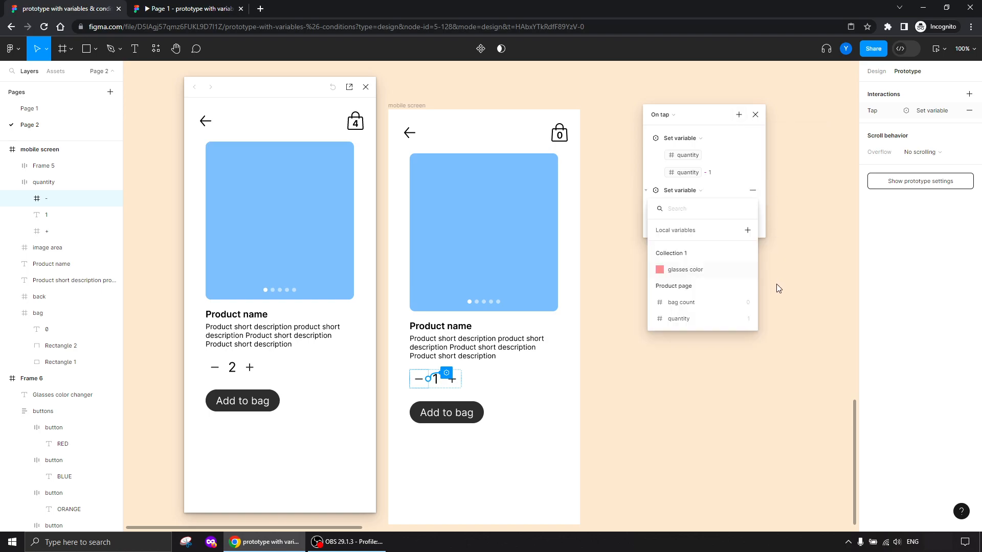
left_click(678, 303)
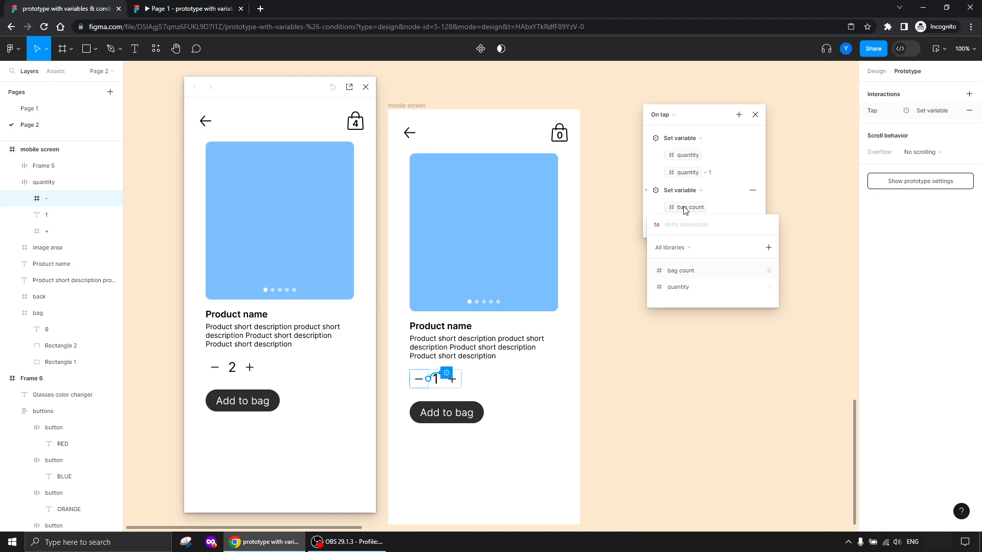
left_click(679, 288)
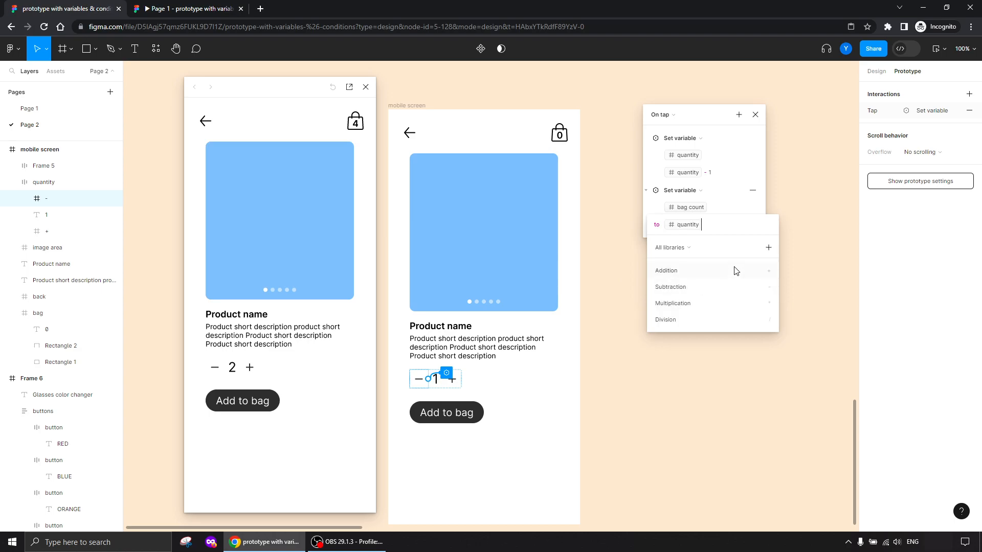
type("- 1")
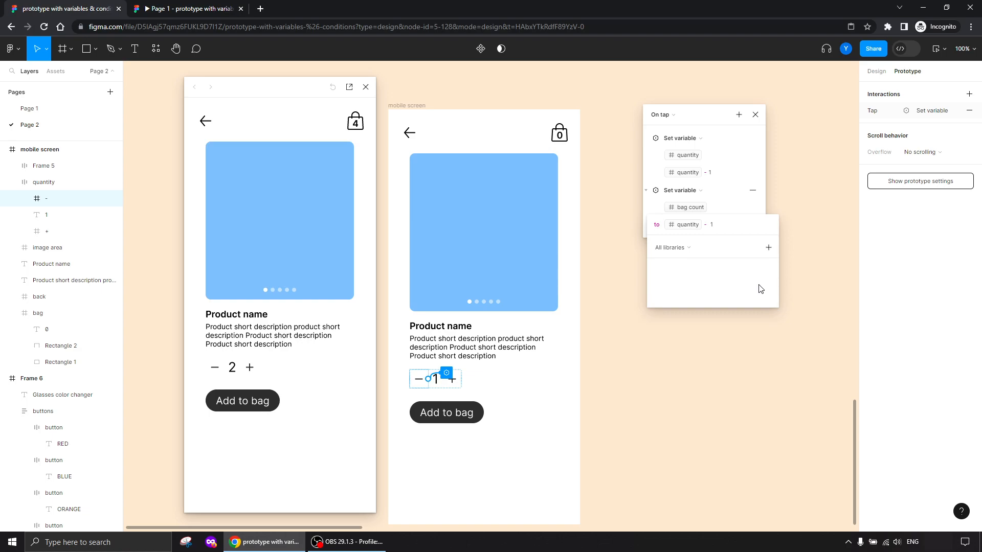
left_click(756, 194)
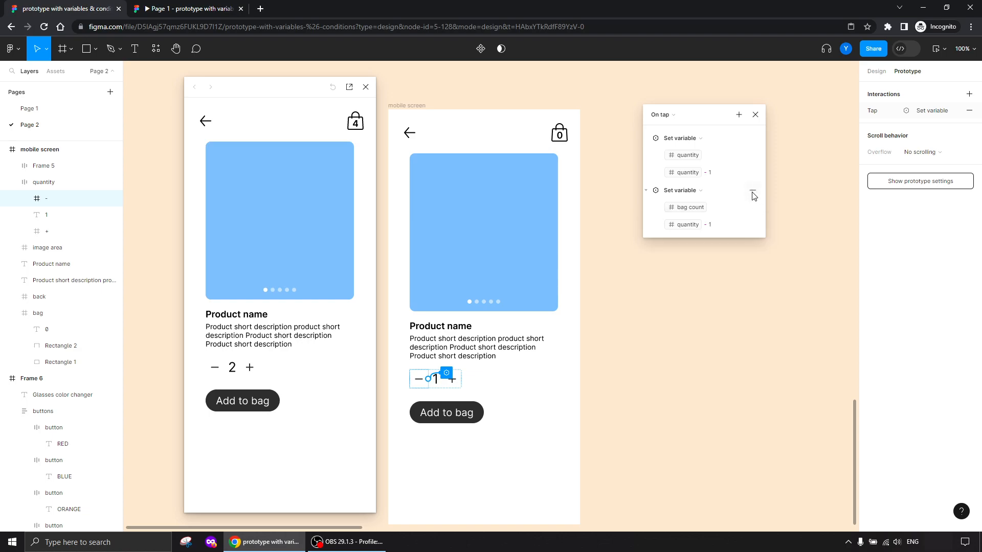
left_click(753, 192)
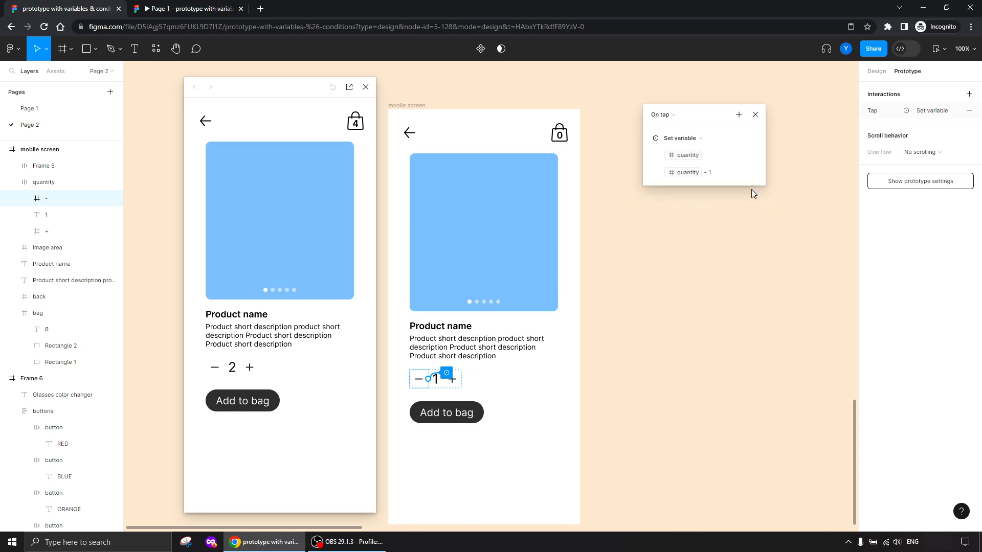
Add a conditional action to the minus frame's on-tap interaction with the condition bag count > 0
left_click(739, 115)
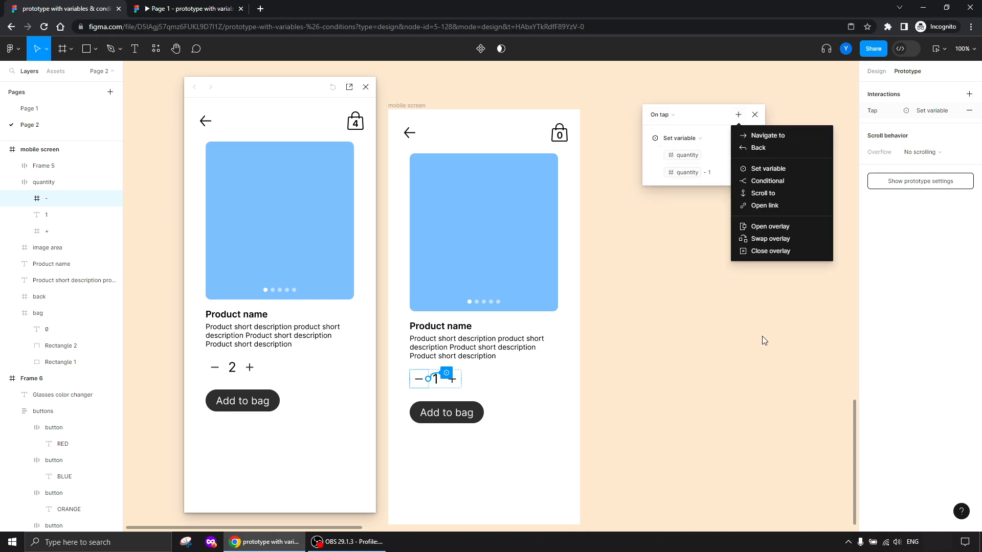
left_click(766, 181)
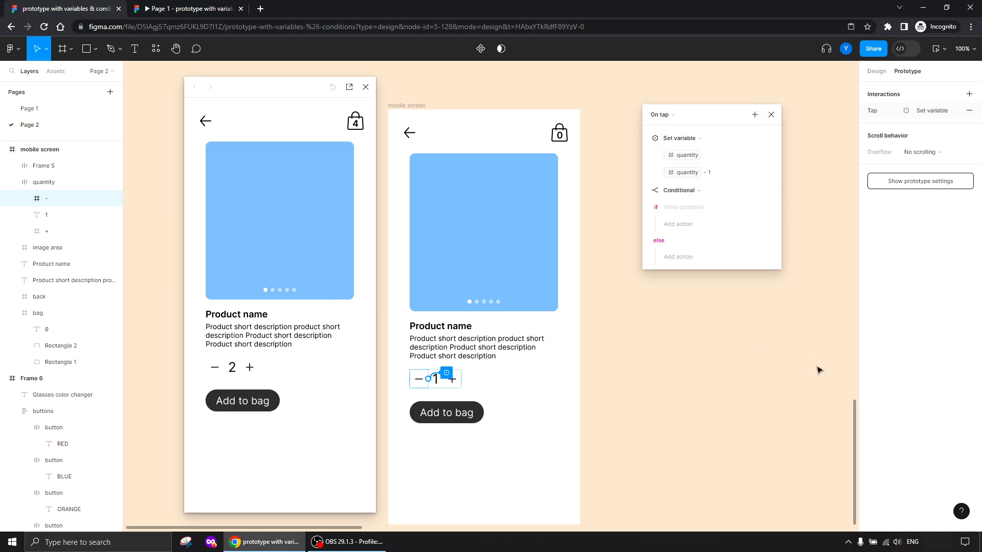
left_click(686, 207)
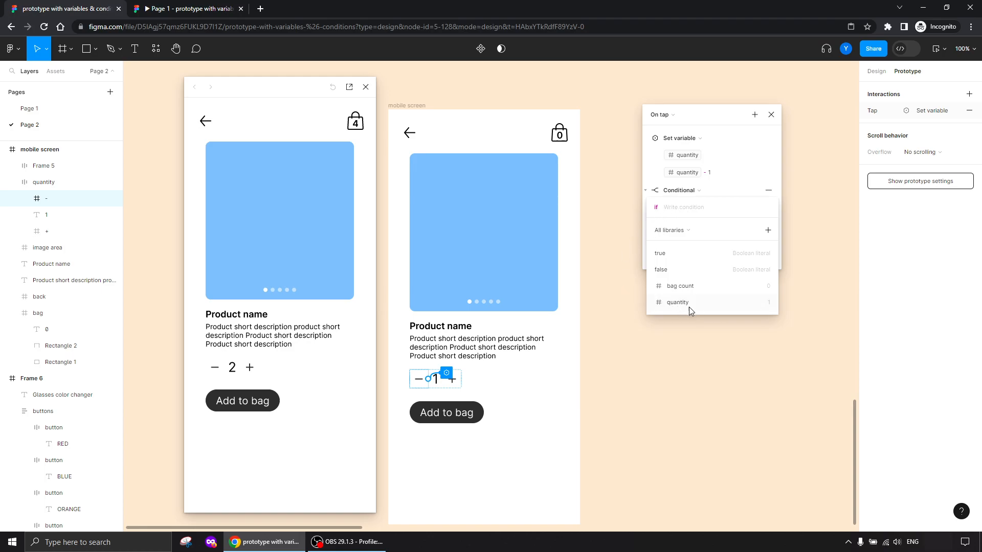
left_click(682, 290)
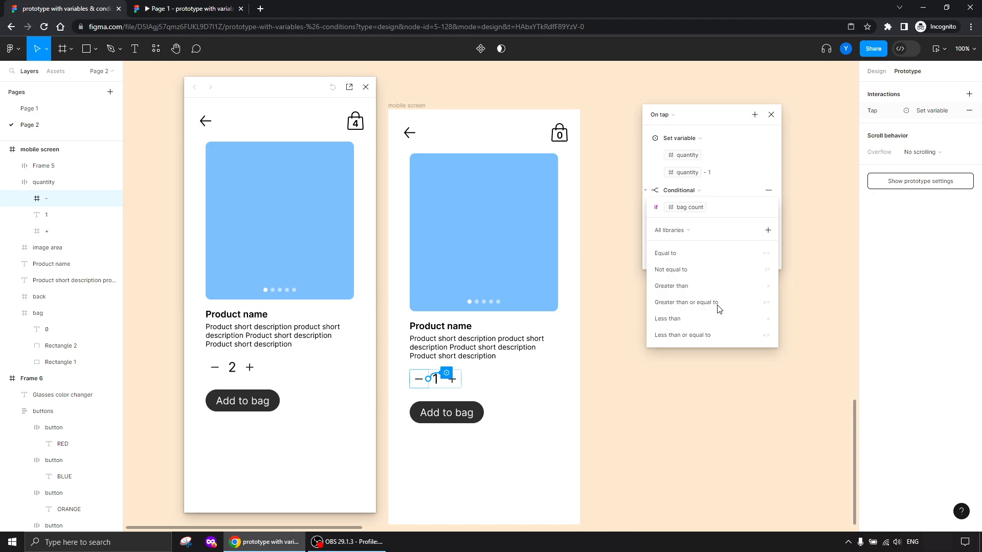
type(">")
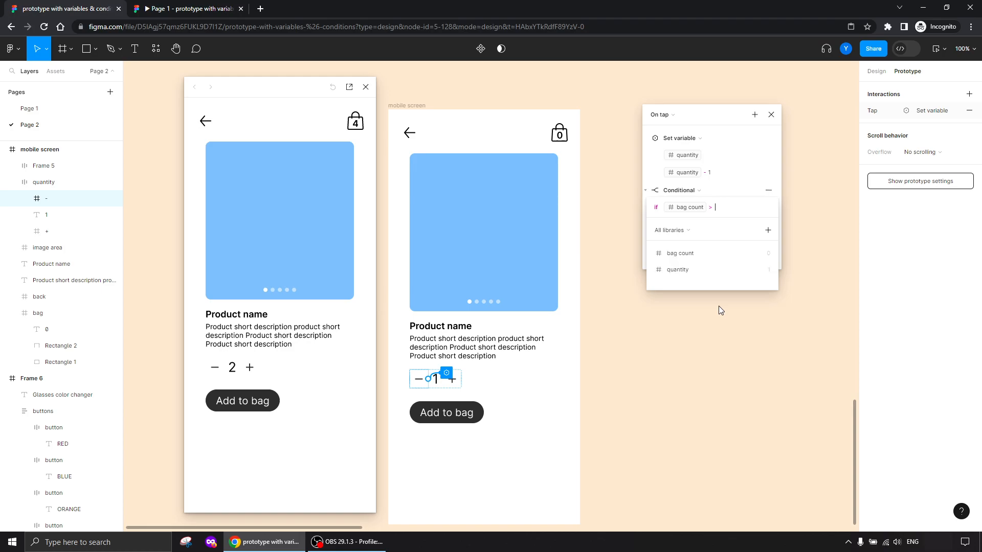
type(" 0")
left_click(737, 194)
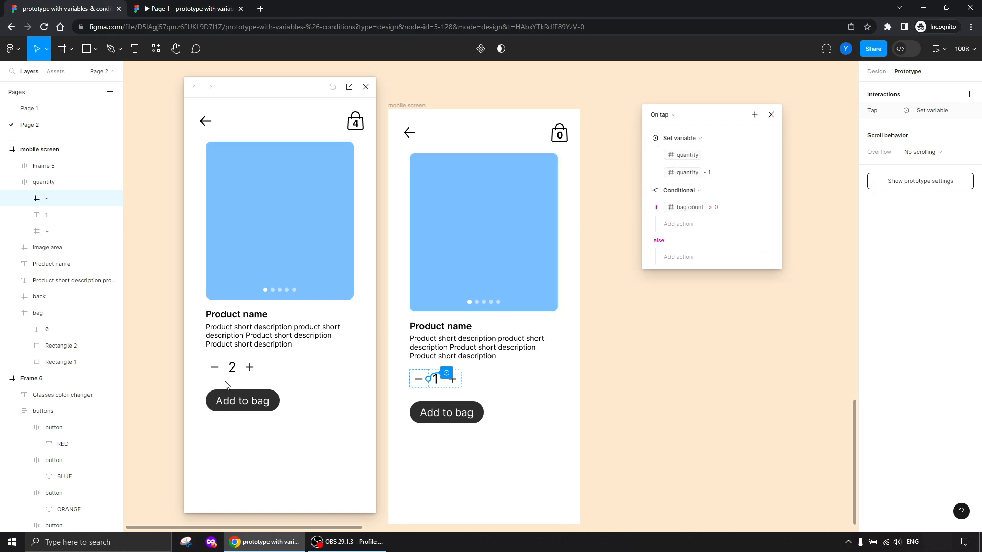
In the conditional's if branch, add a set variable action that sets bag count to quantity - 1
left_click(680, 229)
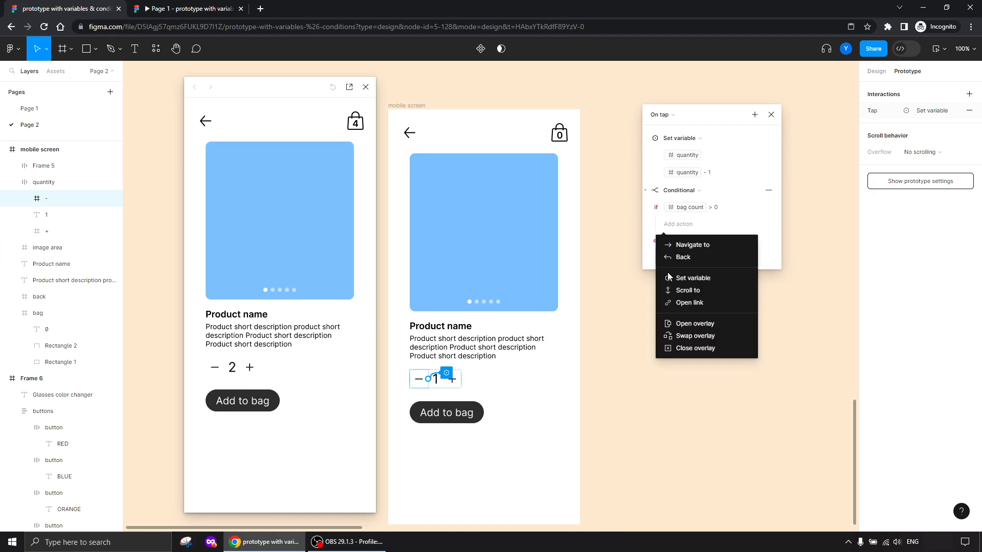
left_click(683, 276)
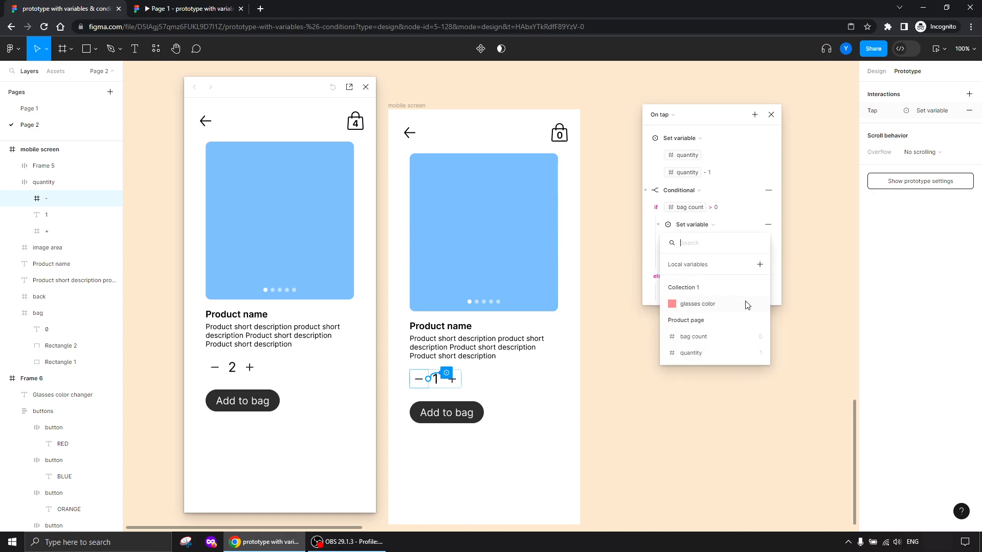
left_click(695, 337)
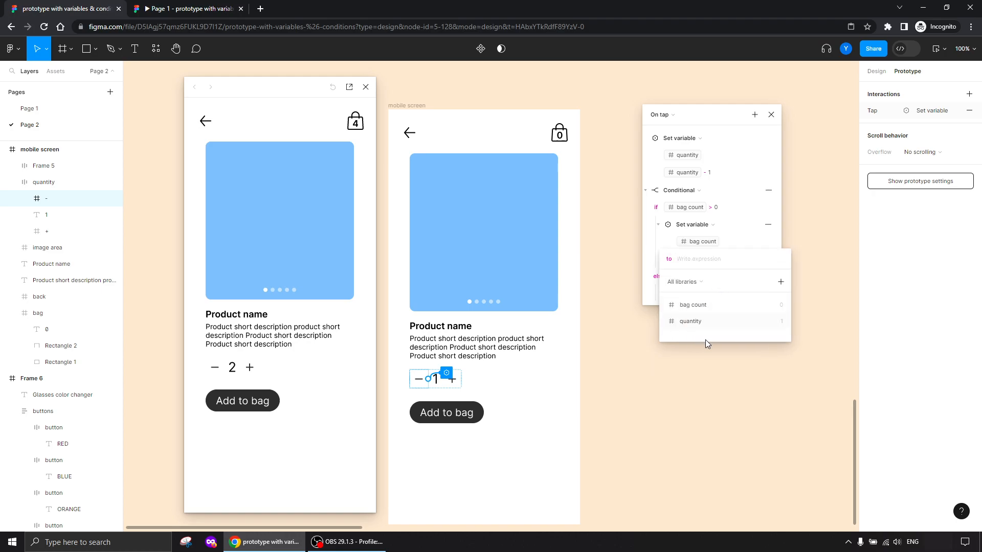
left_click(696, 321)
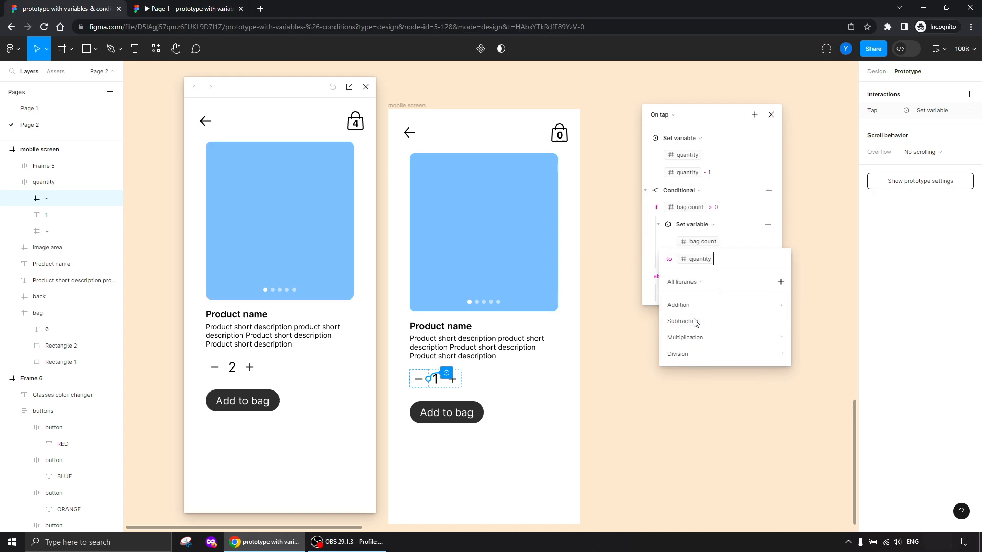
type("- 1")
key("Return")
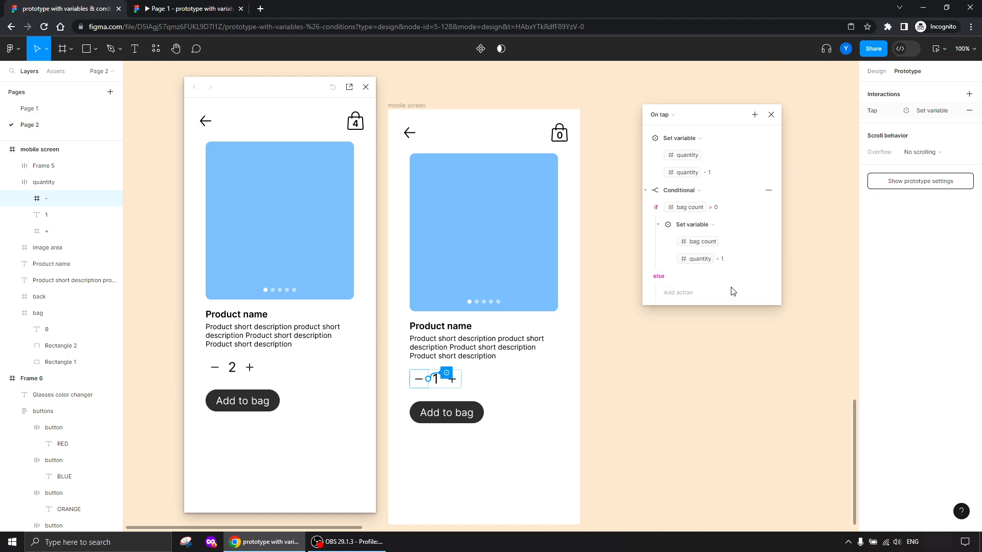
left_click(772, 114)
Test the minus frame's conditional in the preview by adding to the bag, then lowering and raising the quantity
left_click(243, 401)
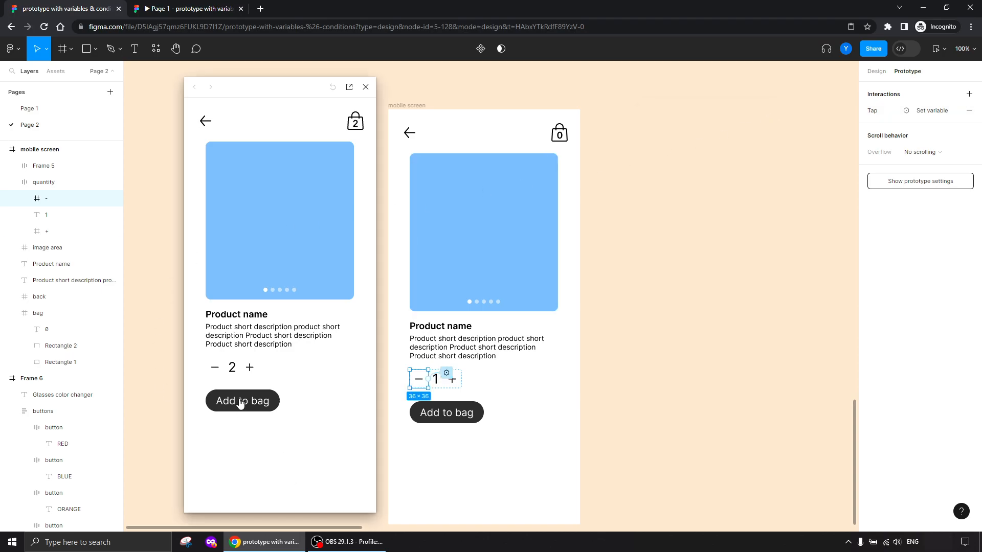
left_click(215, 368)
left_click(249, 368)
left_click(250, 369)
left_click(250, 368)
left_click(215, 368)
In the minus frame's on-tap conditional, change the if branch's set variable action to set bag count to quantity
left_click(448, 374)
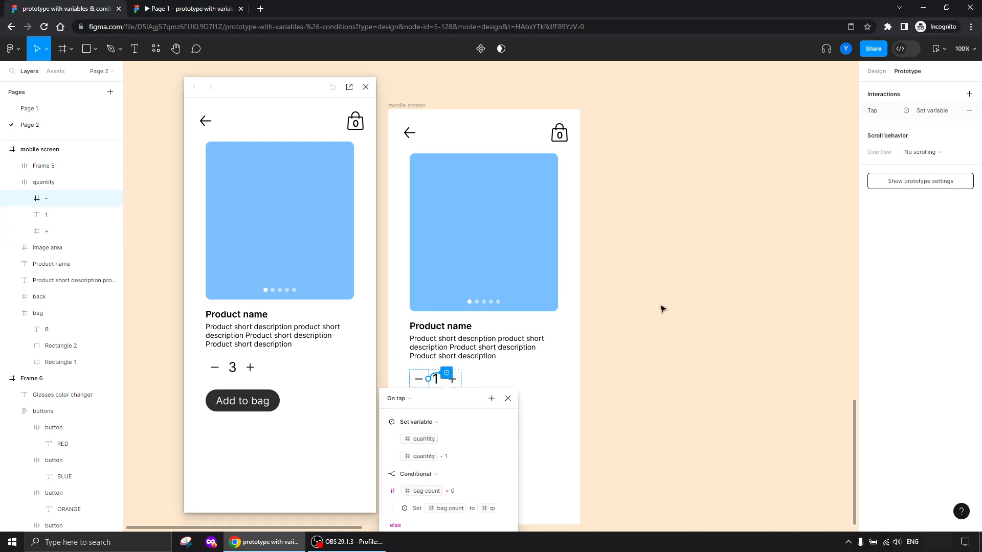
left_click_drag(463, 402, 664, 77)
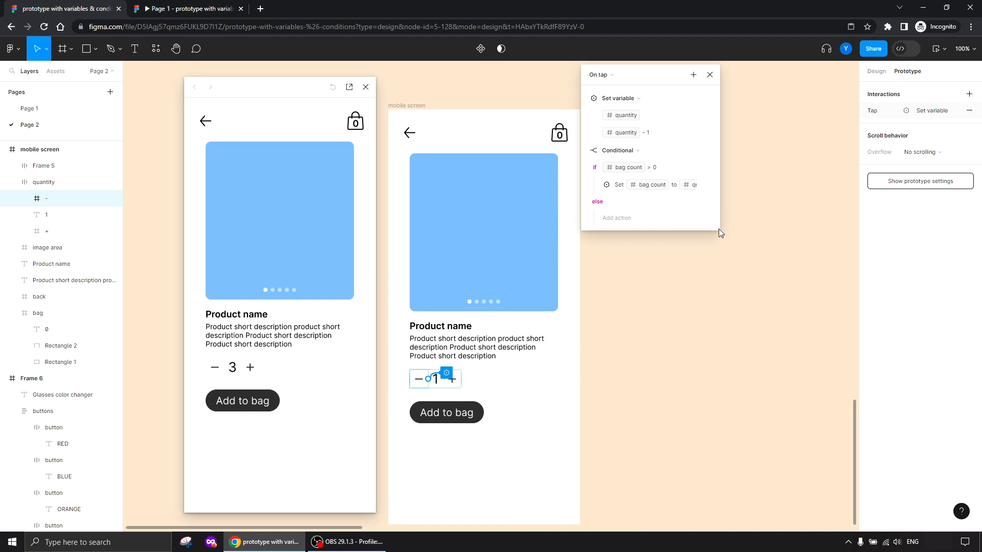
left_click(599, 187)
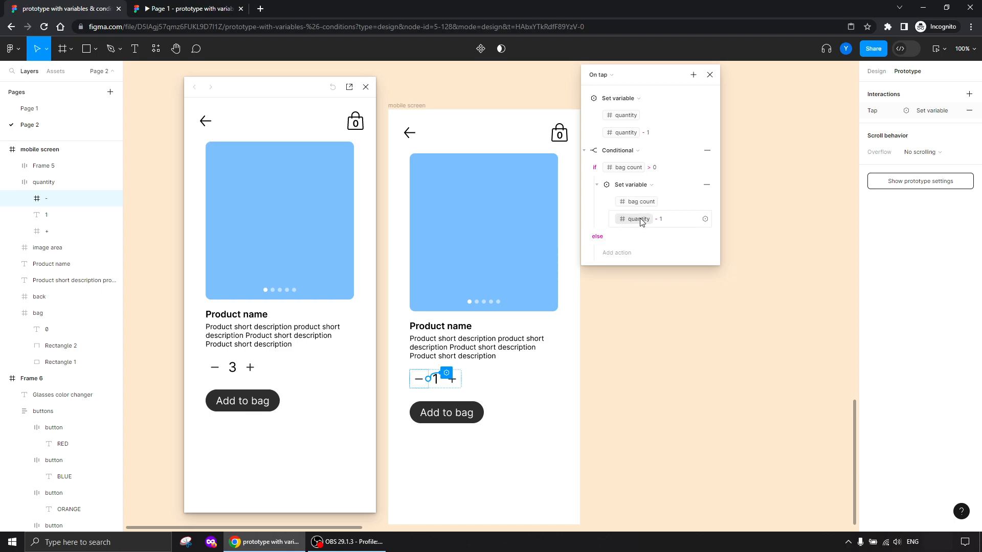
left_click(676, 220)
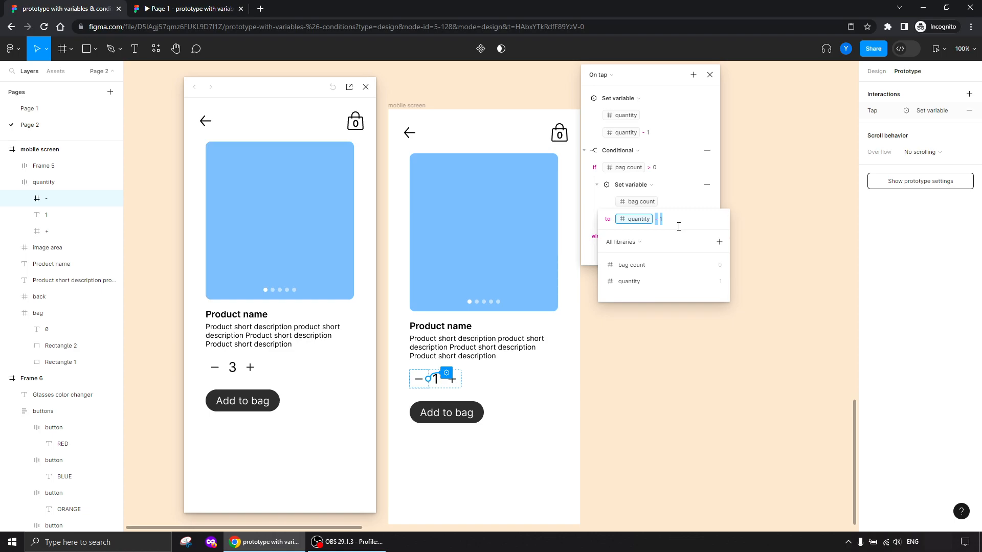
key("BackSpace")
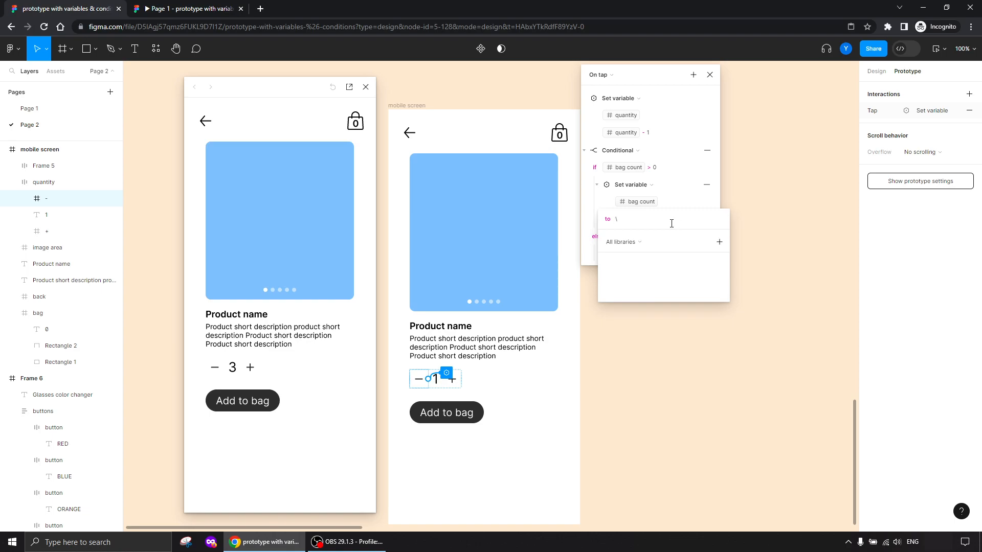
key("BackSpace")
key("BackSpace")
left_click(623, 284)
left_click(714, 74)
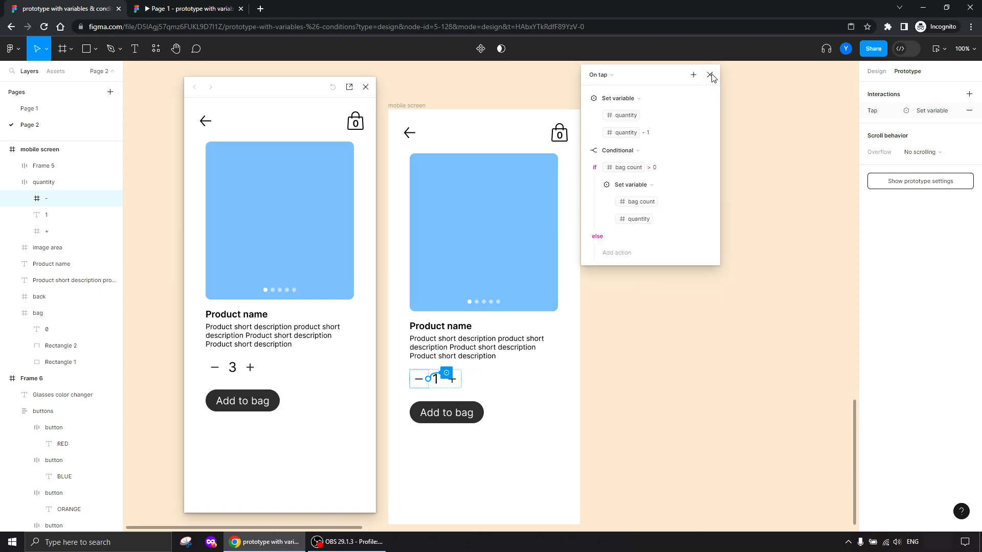
left_click(643, 360)
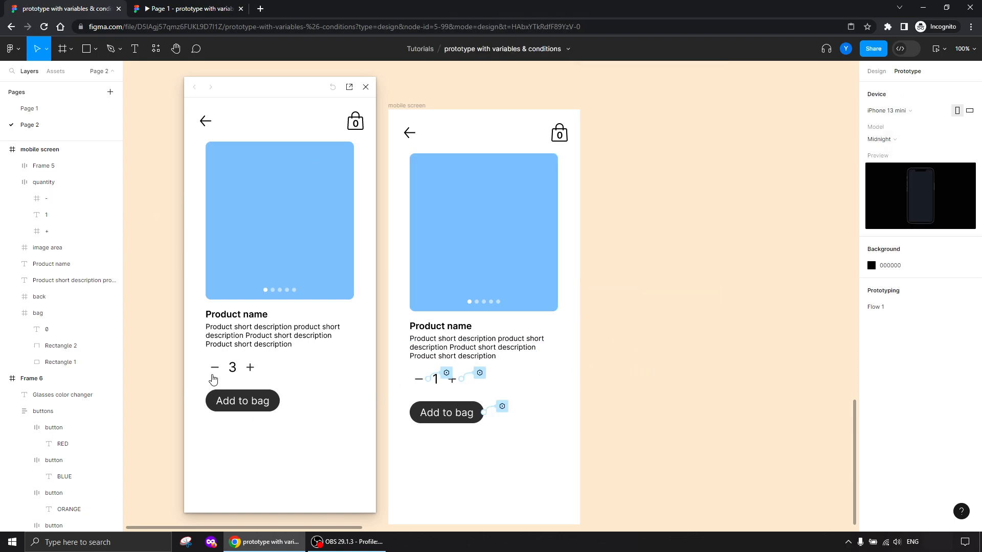
Test the revised minus action in the preview by adding to the bag, lowering the quantity six times and raising it six times
left_click(238, 402)
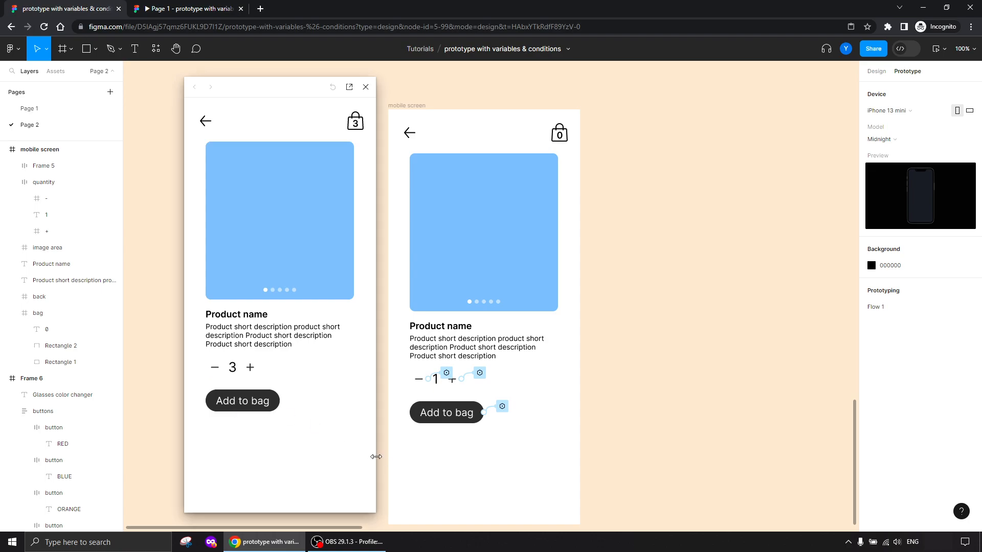
left_click(215, 369)
left_click(214, 370)
left_click(215, 369)
left_click(214, 369)
left_click(215, 369)
left_click(214, 369)
left_click(254, 371)
left_click(256, 370)
left_click(253, 370)
left_click(248, 371)
left_click(248, 369)
left_click(248, 370)
Repeat the preview test by adding the quantity to the bag again, lowering it four times and raising it back up
left_click(243, 403)
left_click(215, 369)
left_click(215, 370)
left_click(214, 369)
left_click(214, 370)
left_click(255, 369)
left_click(338, 375)
left_click(250, 369)
Move the preview away from the mobile screen frame, raise the quantity to 3 and add it to the bag
left_click_drag(278, 98, 246, 101)
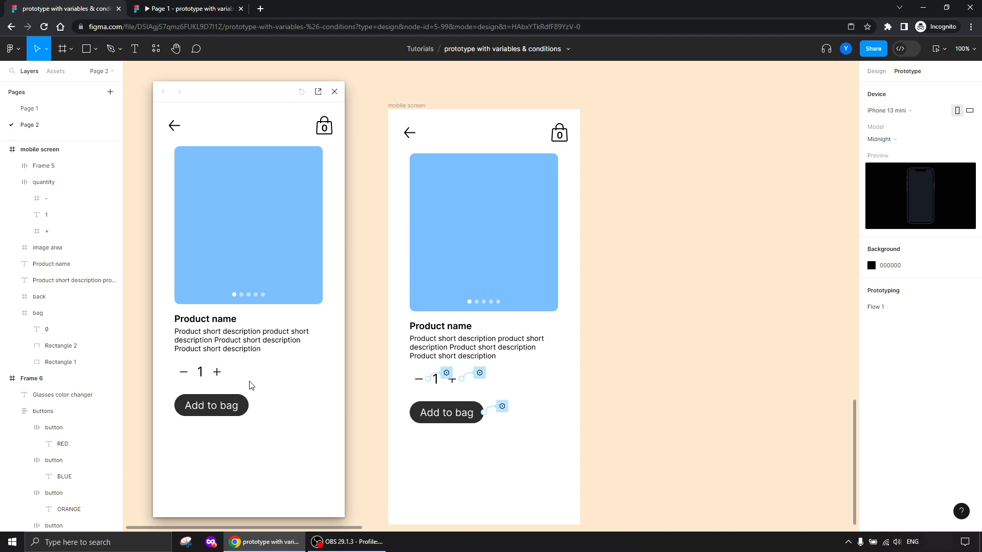
left_click(217, 373)
left_click(218, 372)
left_click(206, 405)
left_click_drag(238, 96, 230, 86)
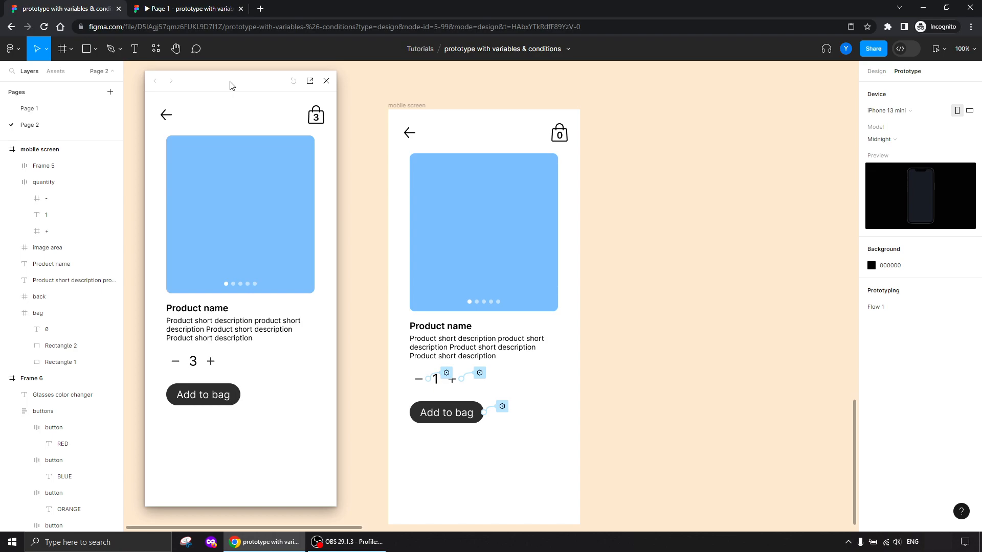
Test lowering and raising the previewed quantity, add it to the bag, lower it to 2 and close the preview
mouse_move(230, 85)
left_mouse_down()
mouse_move(312, 87)
mouse_move(233, 84)
left_mouse_up()
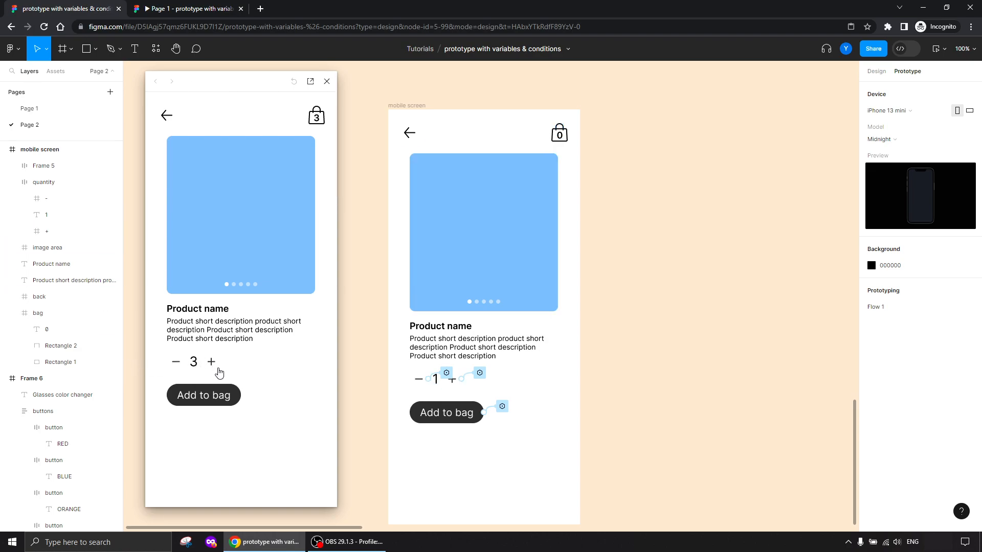
left_click(176, 363)
left_click(176, 363)
left_click(209, 362)
left_click(209, 362)
left_click(209, 363)
left_click(209, 363)
left_click(185, 403)
left_click(176, 367)
left_click(175, 367)
left_click(175, 367)
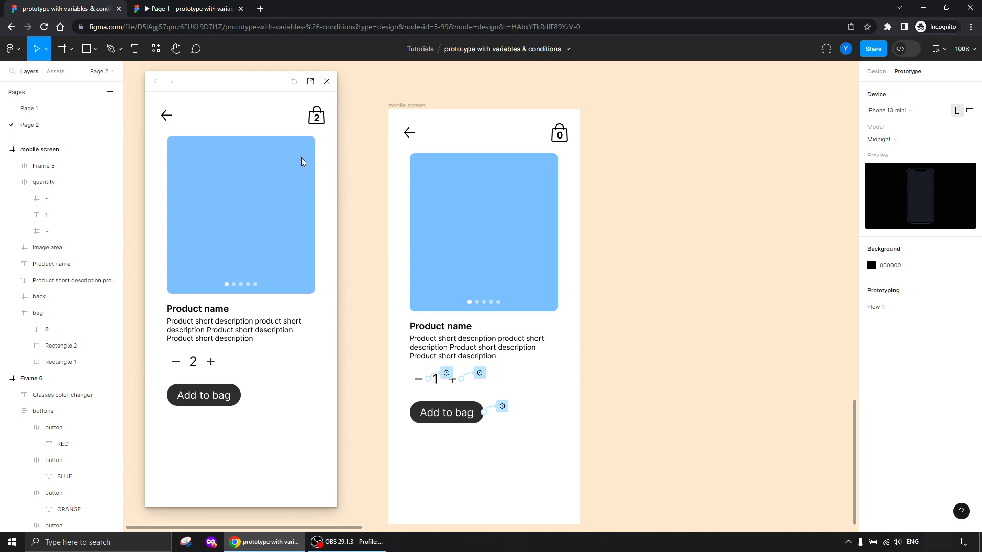
left_click(325, 83)
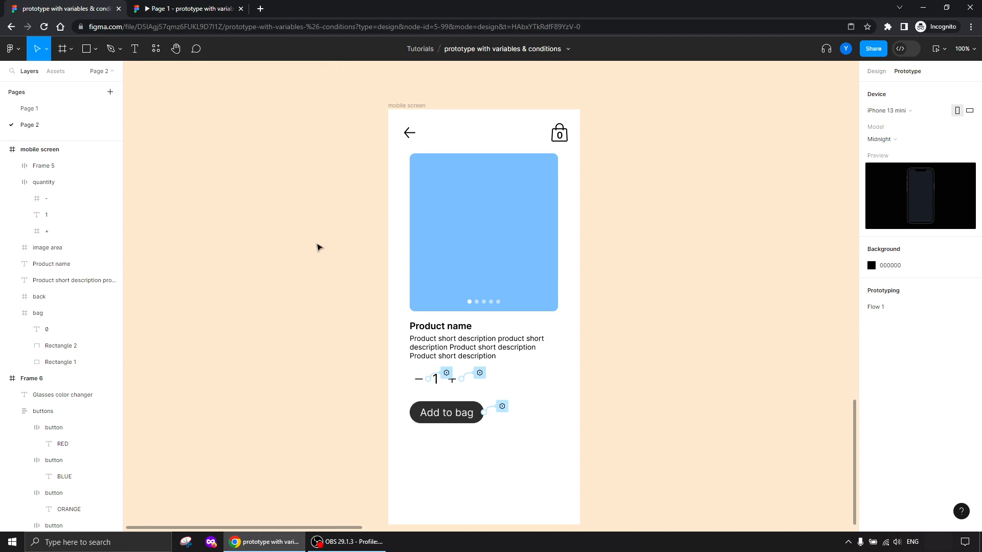
left_click_drag(309, 270, 211, 249)
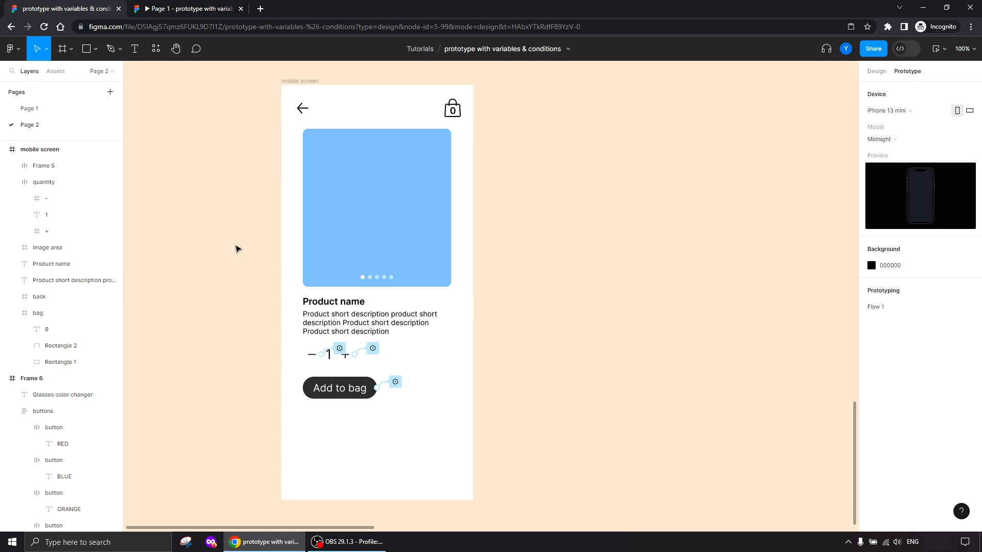
left_click_drag(235, 245, 305, 246)
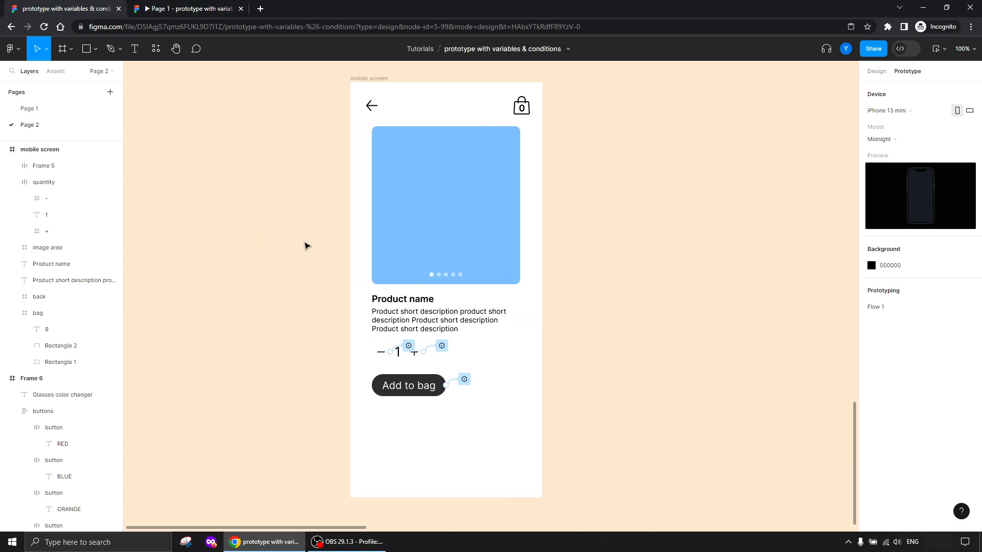